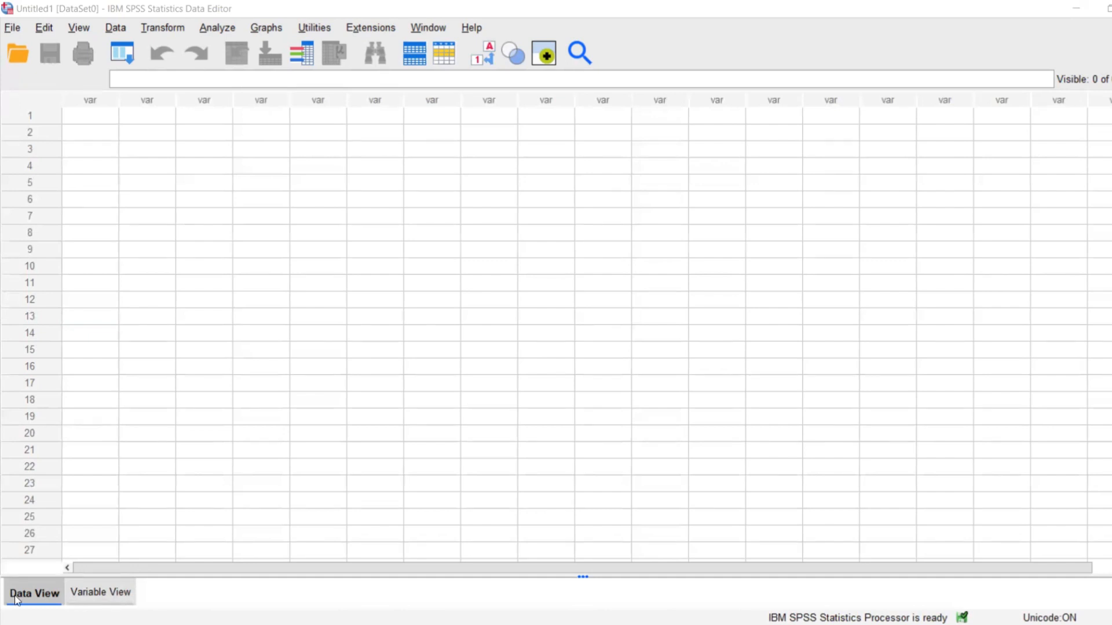
Compare Data View with Variable View, and look over the empty case rows in the first data column.
click(78, 596)
click(29, 597)
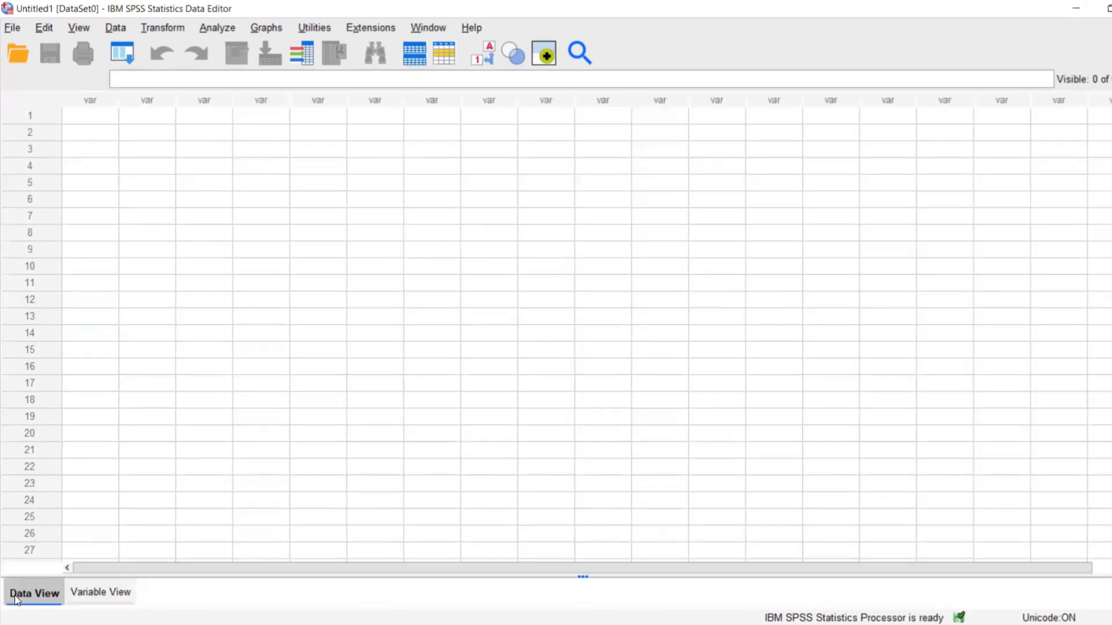
click(74, 598)
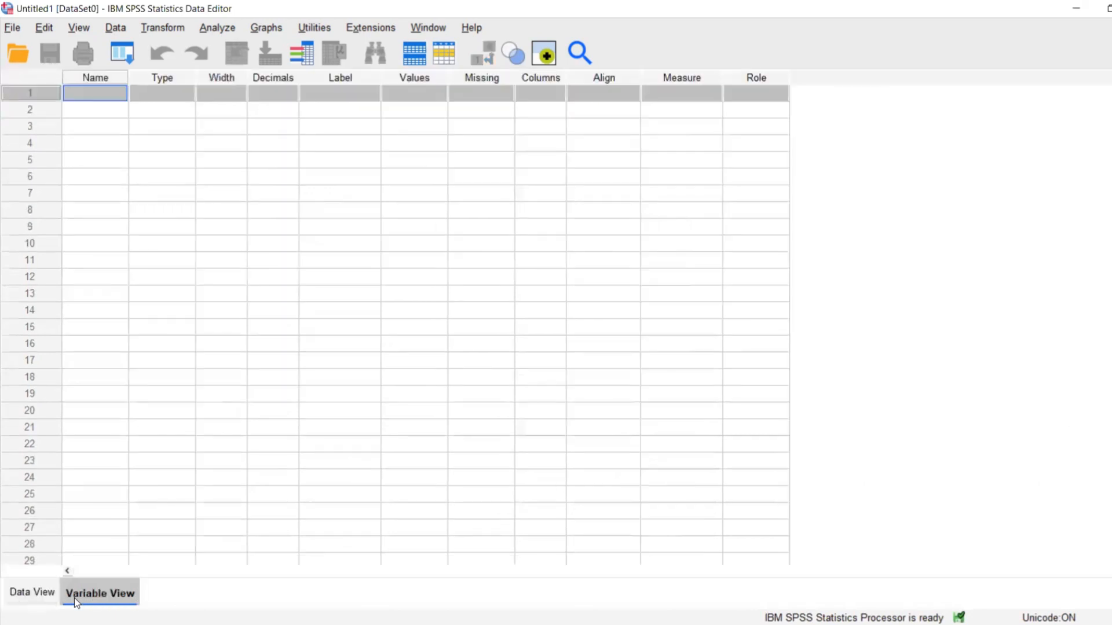
click(41, 601)
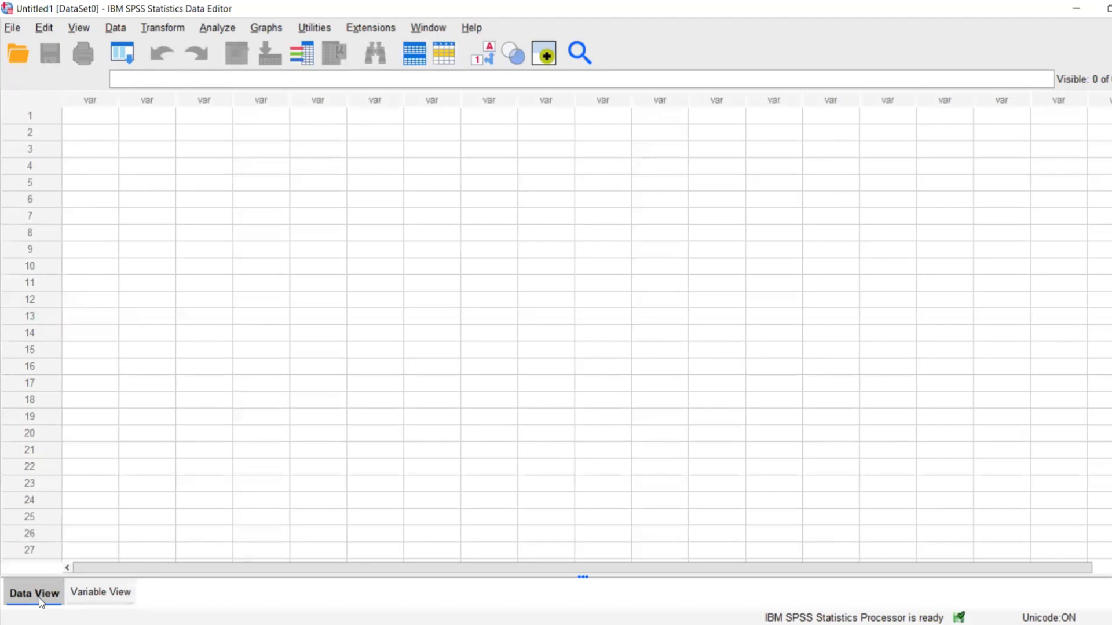
click(82, 119)
click(81, 131)
click(82, 146)
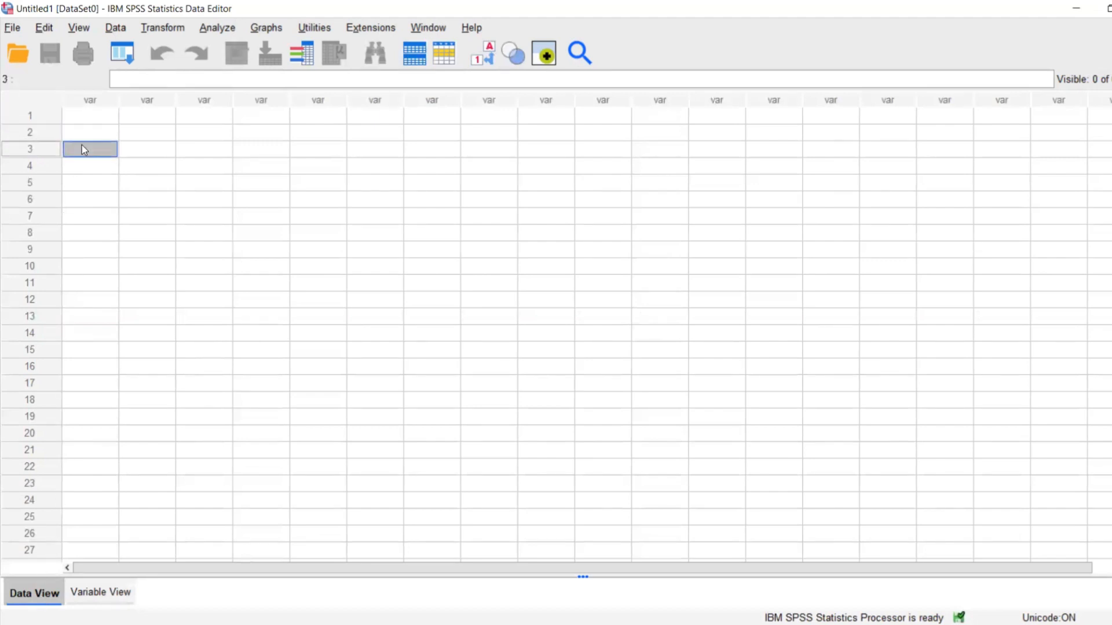
click(81, 178)
click(83, 199)
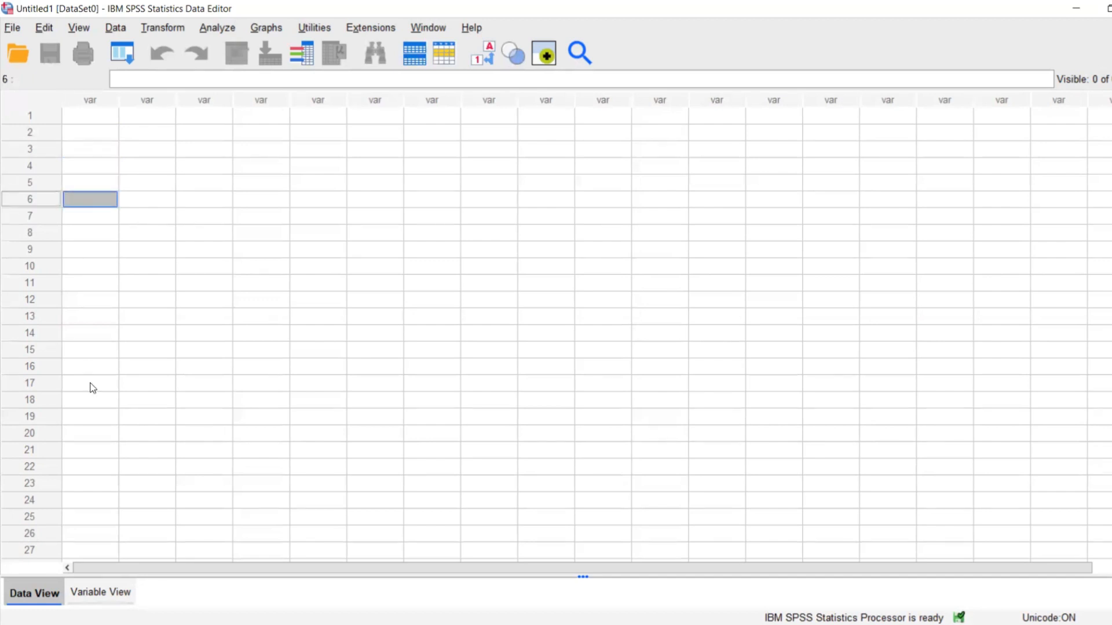
click(85, 223)
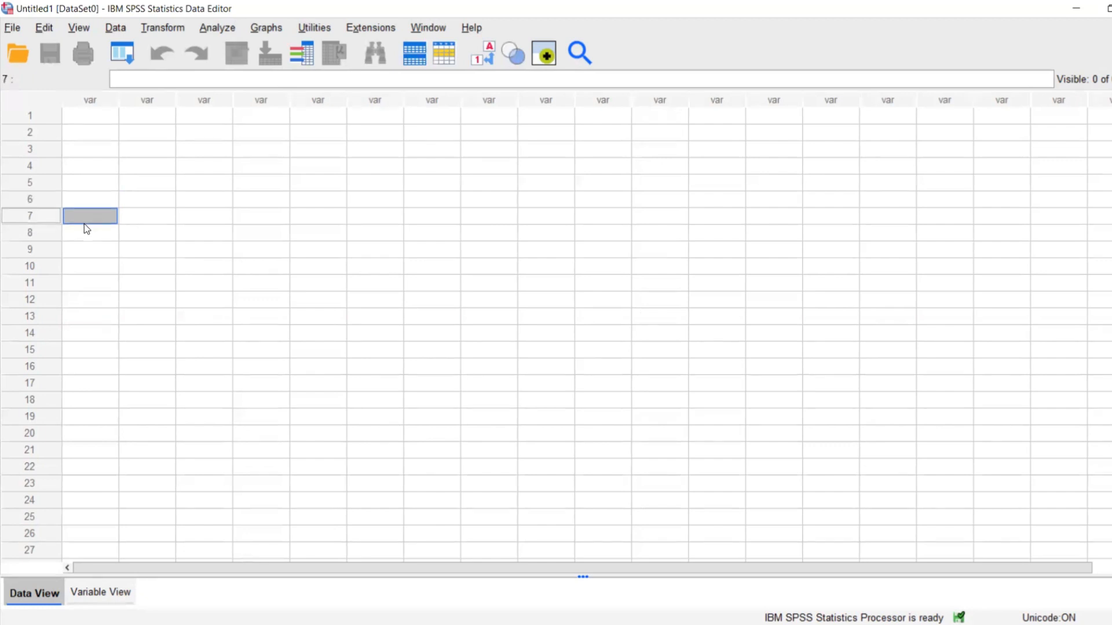
click(85, 229)
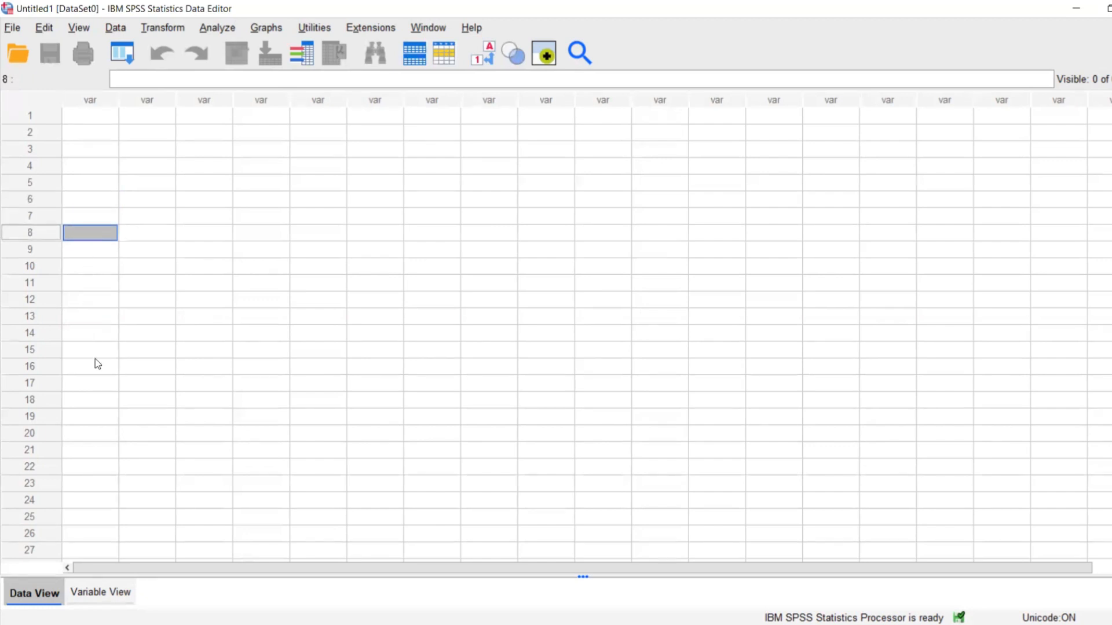
Examine the attribute columns that define each variable in Variable View, such as Name, Type and Label.
click(96, 591)
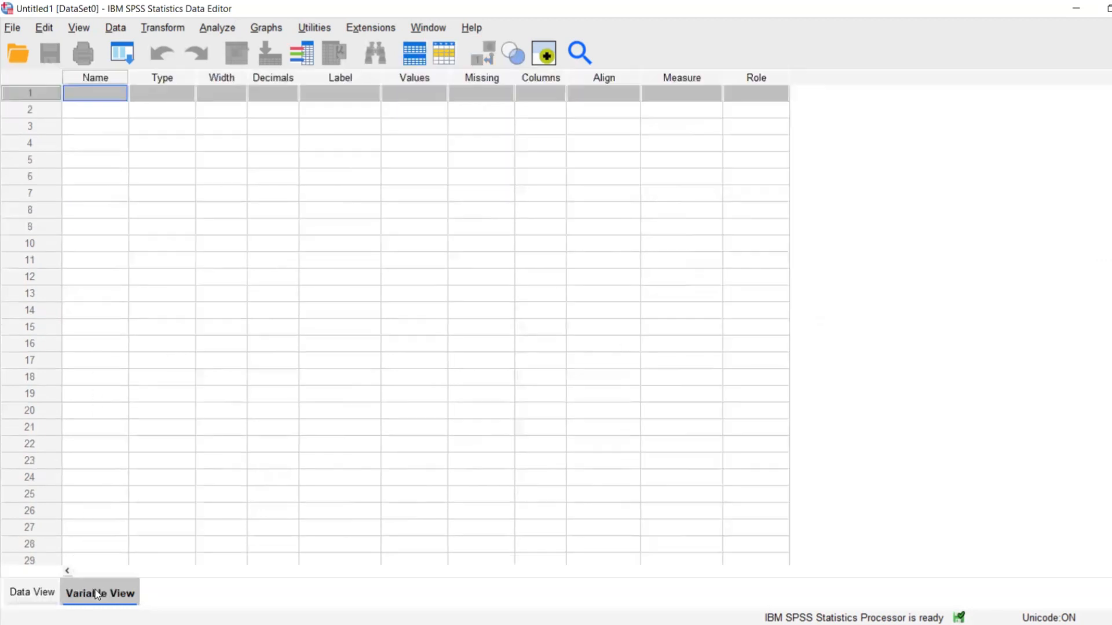
click(72, 98)
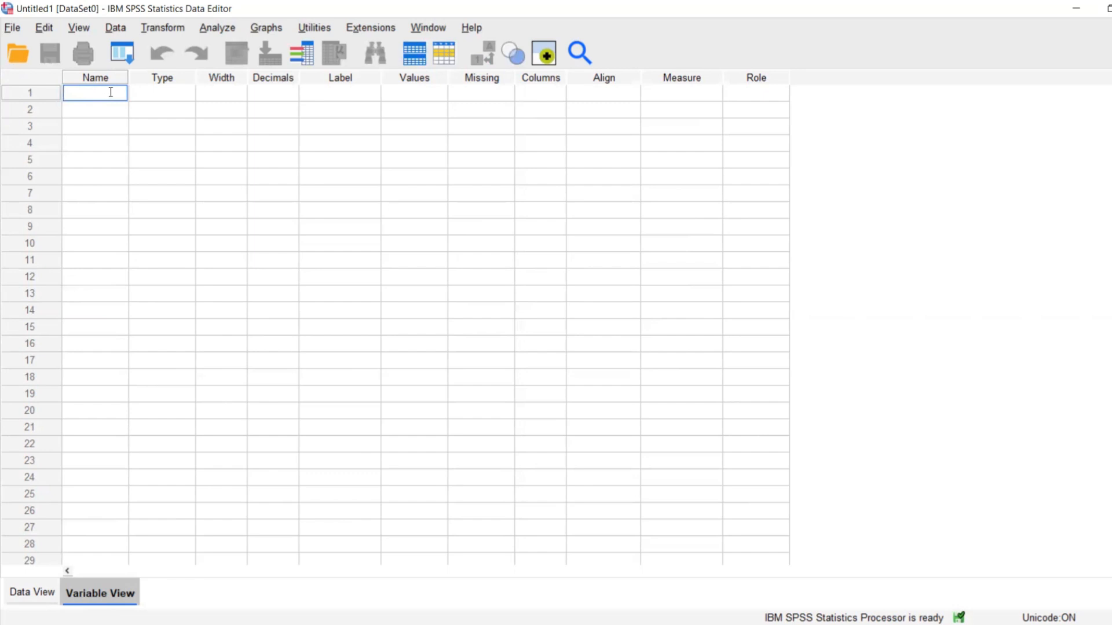
click(135, 96)
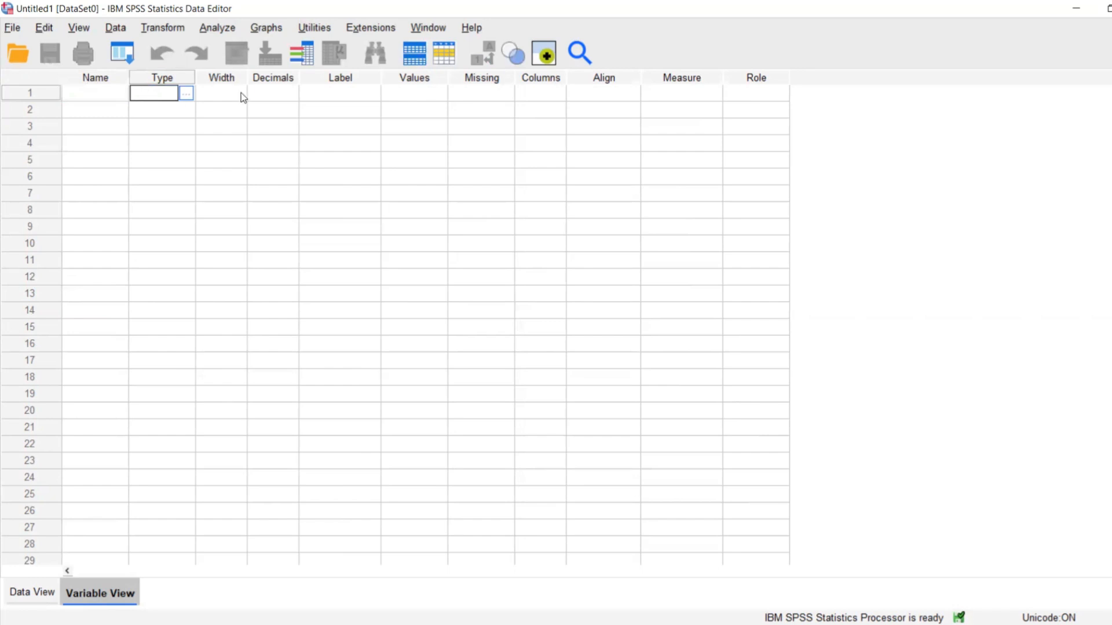
click(328, 95)
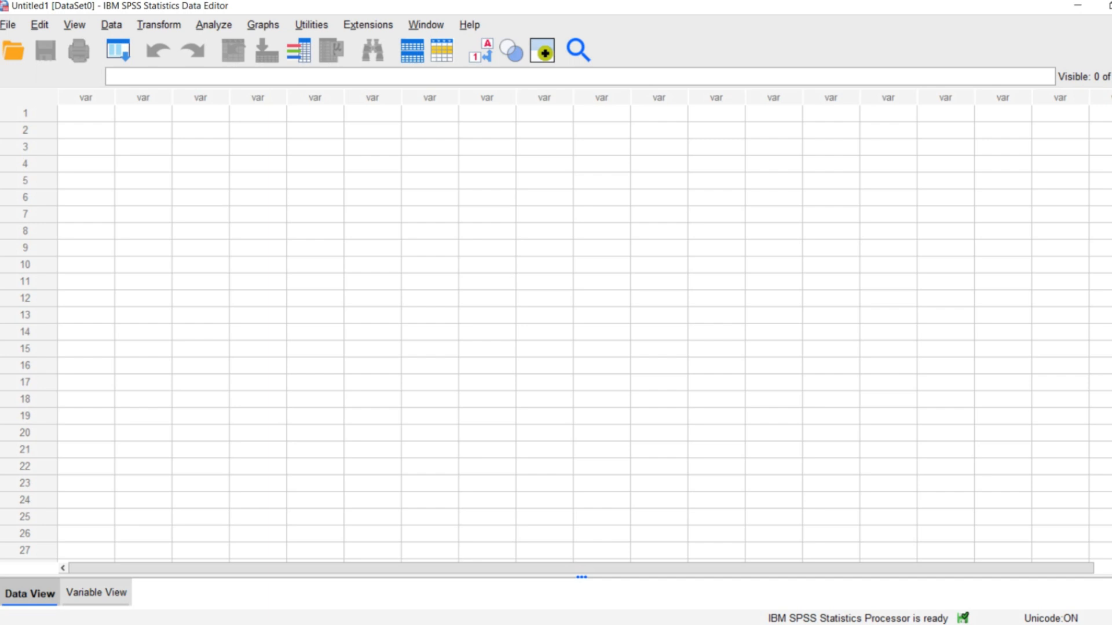
click(96, 592)
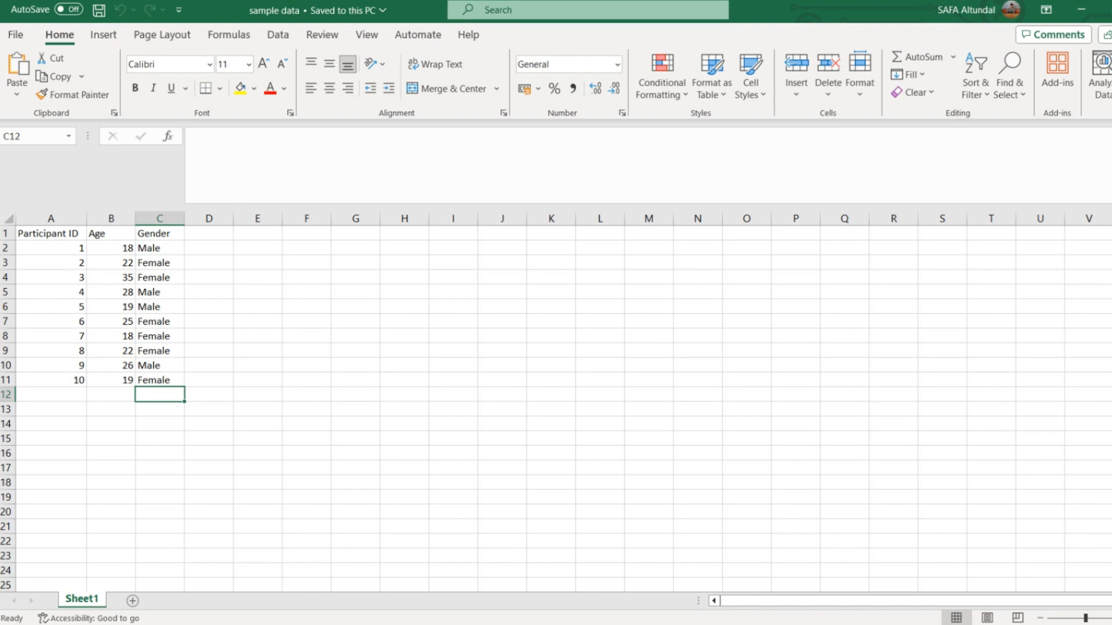
Review the Participant ID, Age and Gender columns of the sample data workbook in Excel.
drag(51, 248, 51, 381)
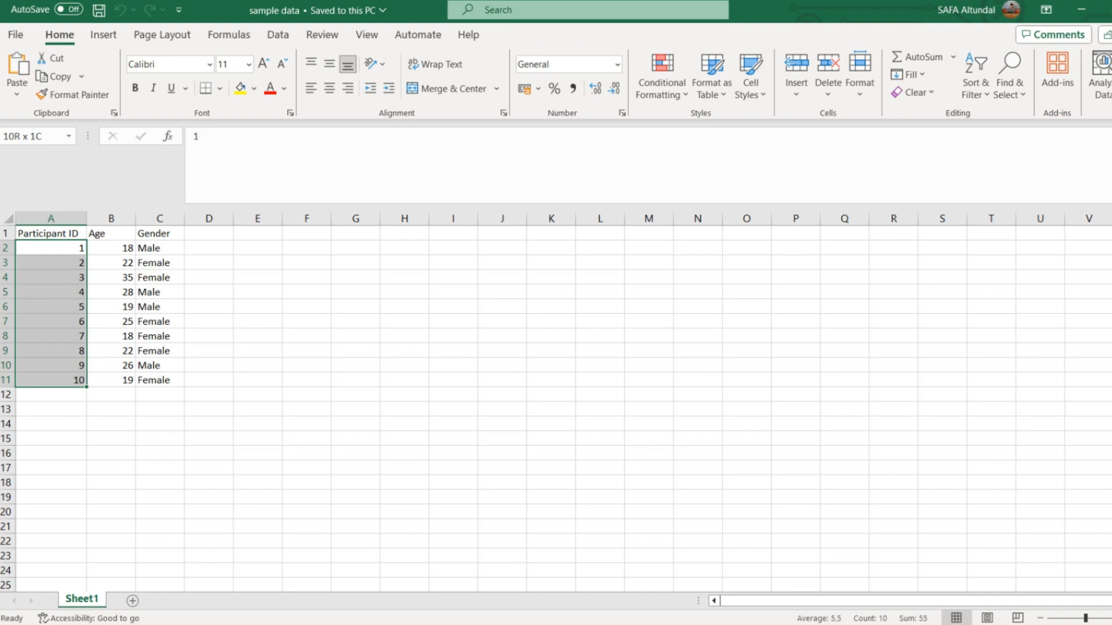
drag(51, 380, 51, 381)
drag(111, 248, 111, 381)
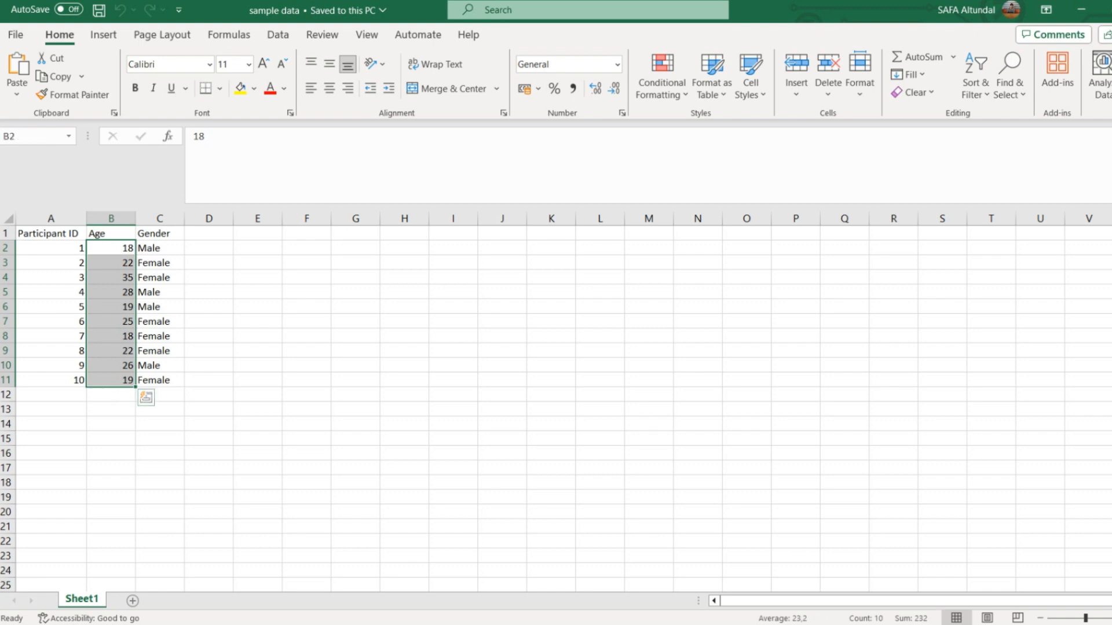
drag(160, 249, 159, 380)
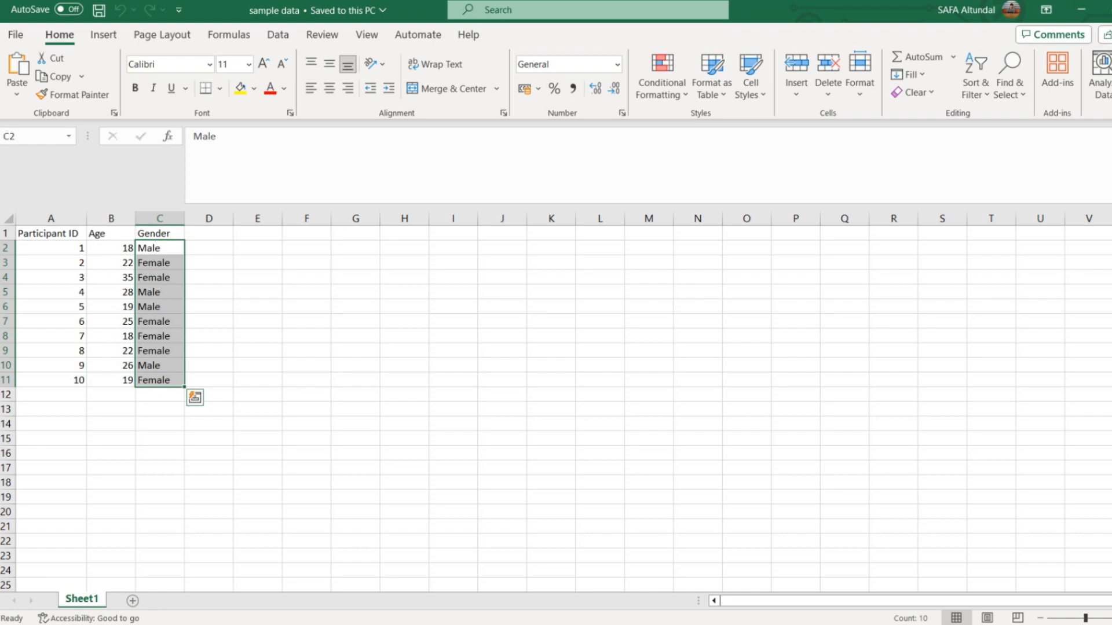
drag(51, 248, 51, 380)
drag(112, 248, 111, 381)
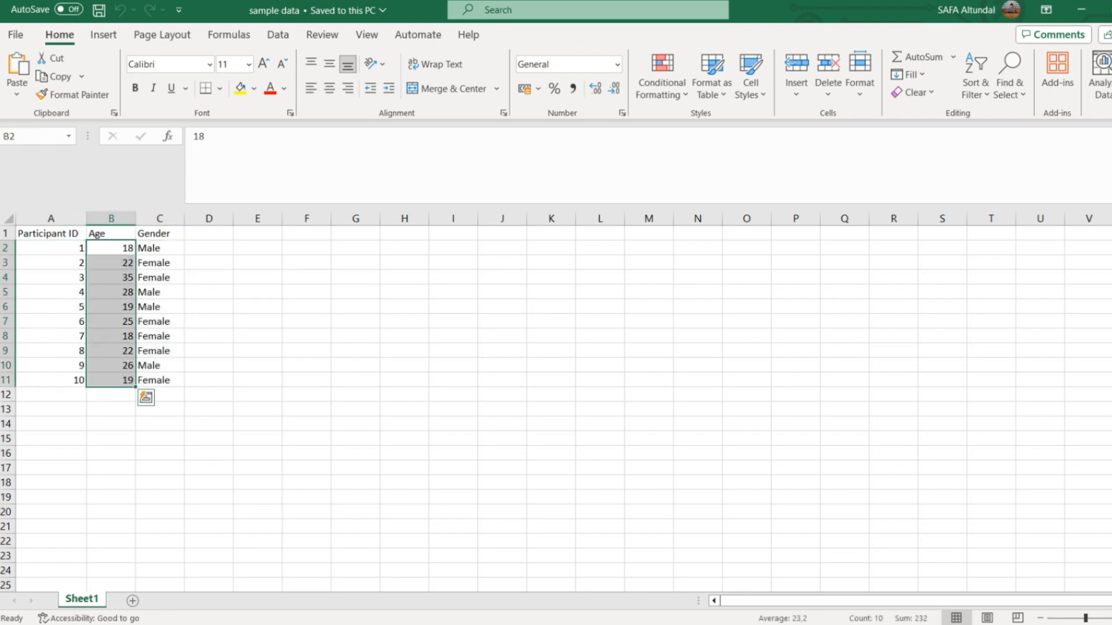
click(160, 263)
drag(160, 248, 160, 380)
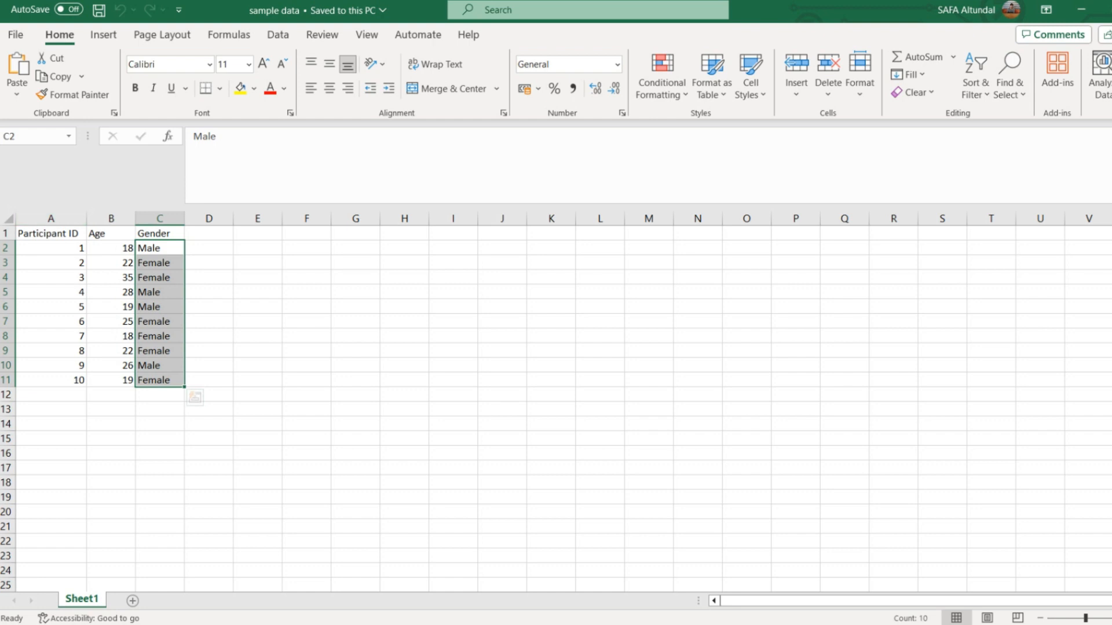
click(111, 218)
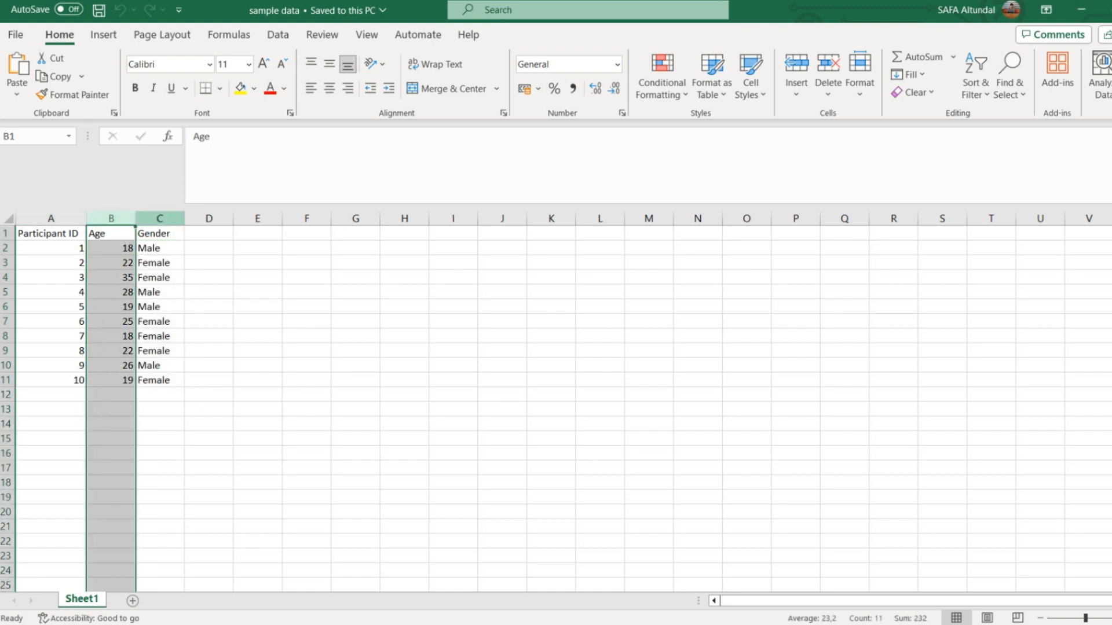
click(160, 218)
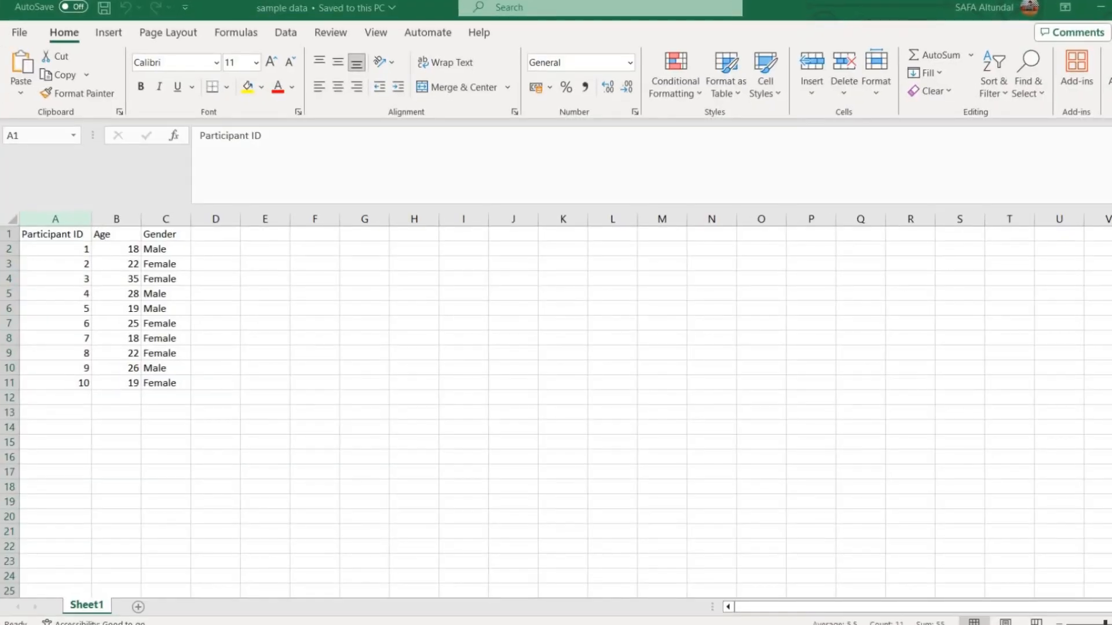
click(52, 219)
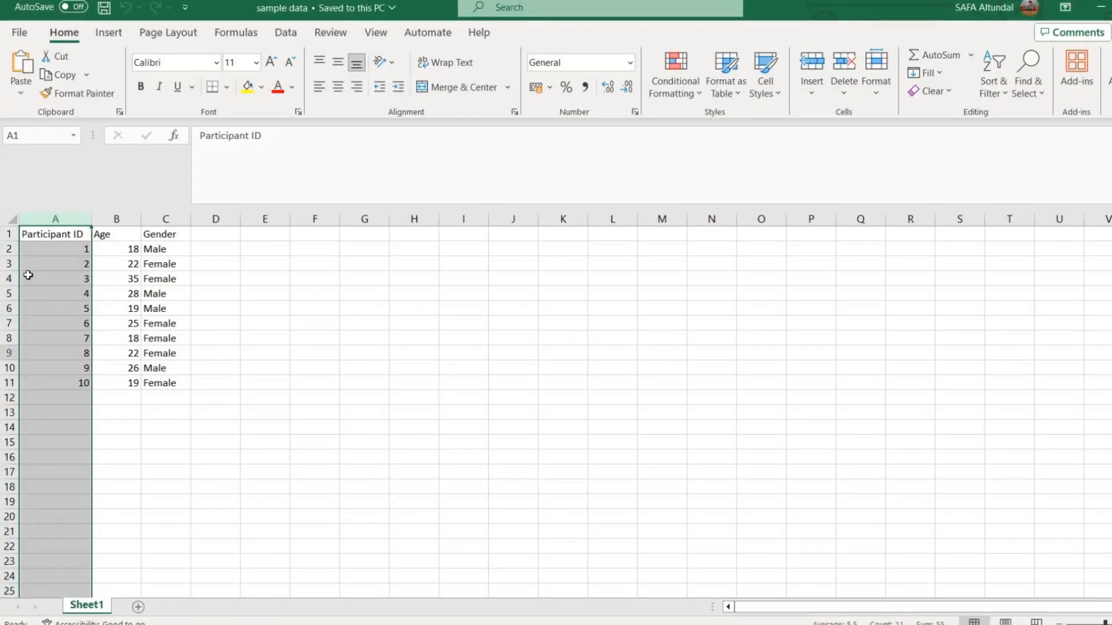
Examine the participant IDs and read the first two participants' age and gender across their rows.
click(28, 234)
click(55, 292)
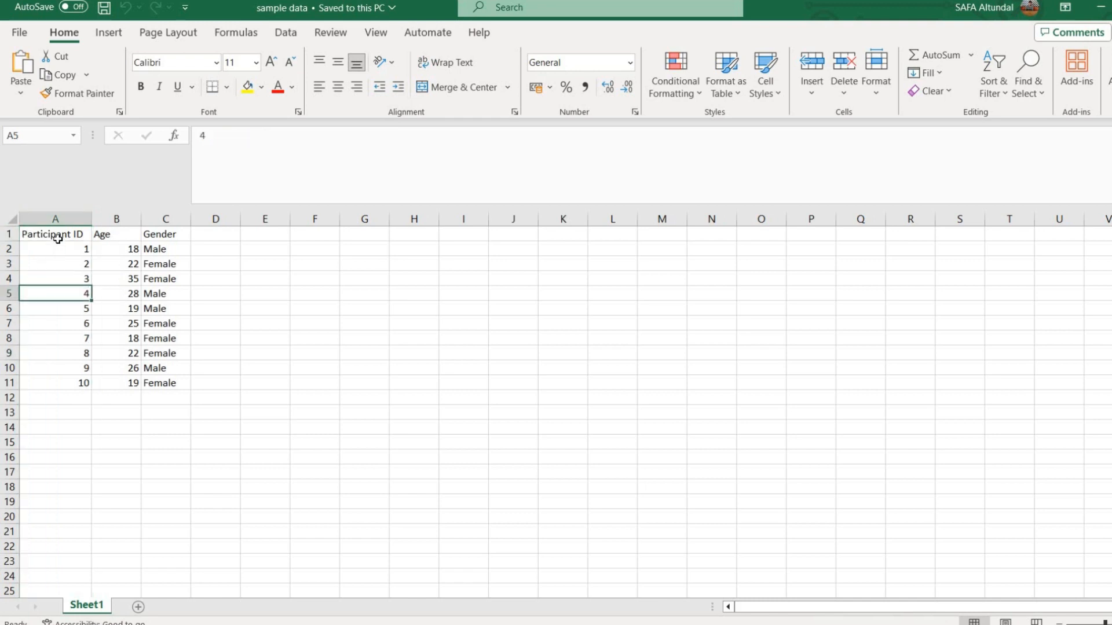
drag(58, 250, 50, 382)
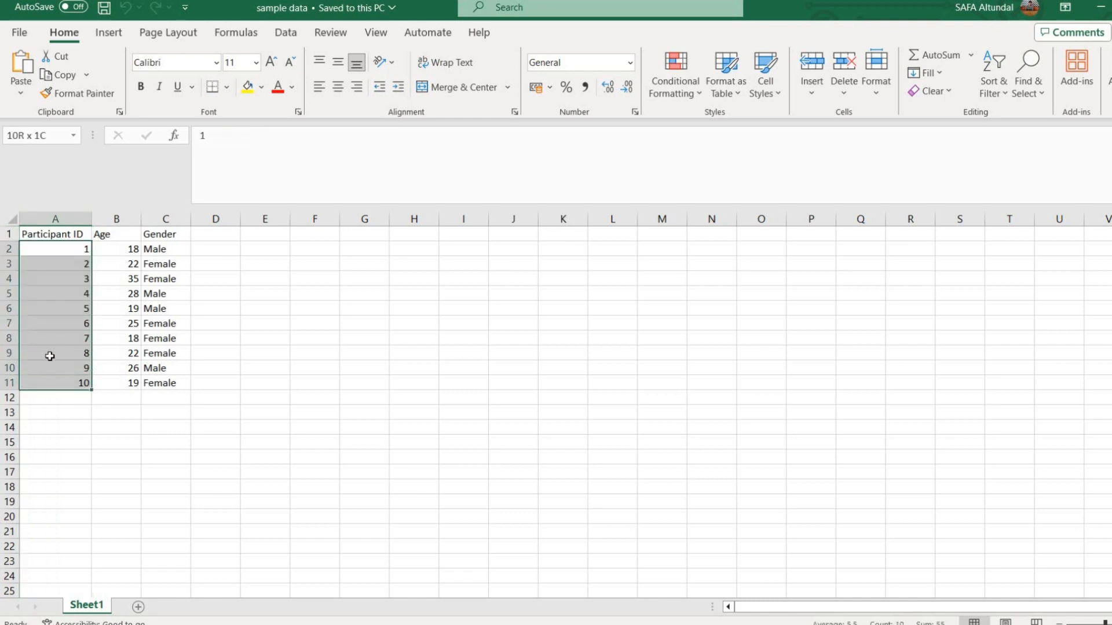
click(47, 339)
click(77, 248)
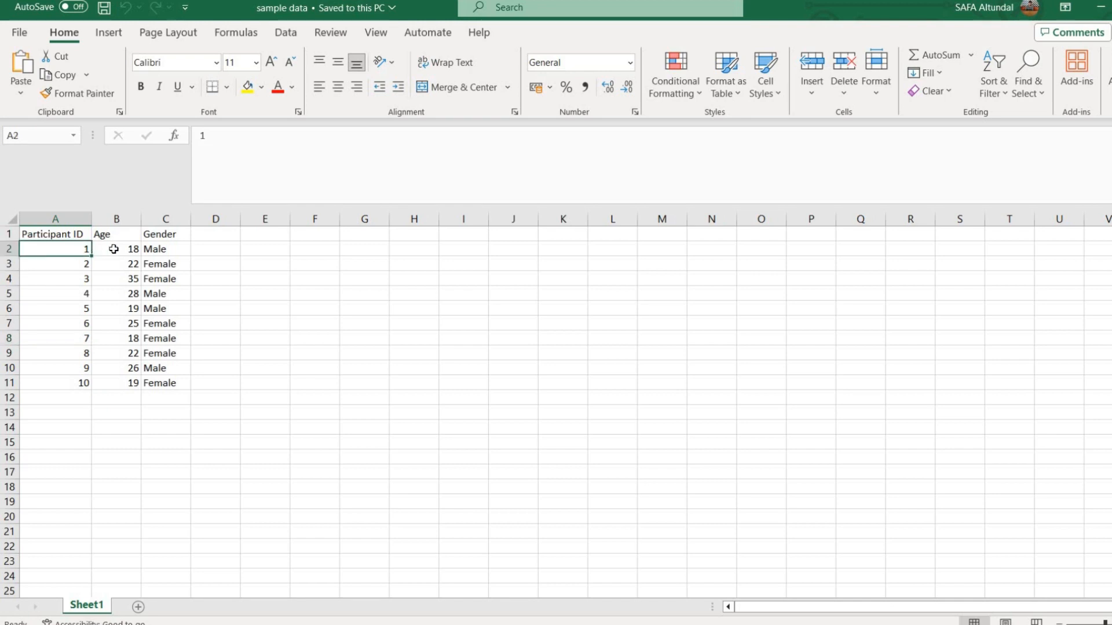
click(113, 249)
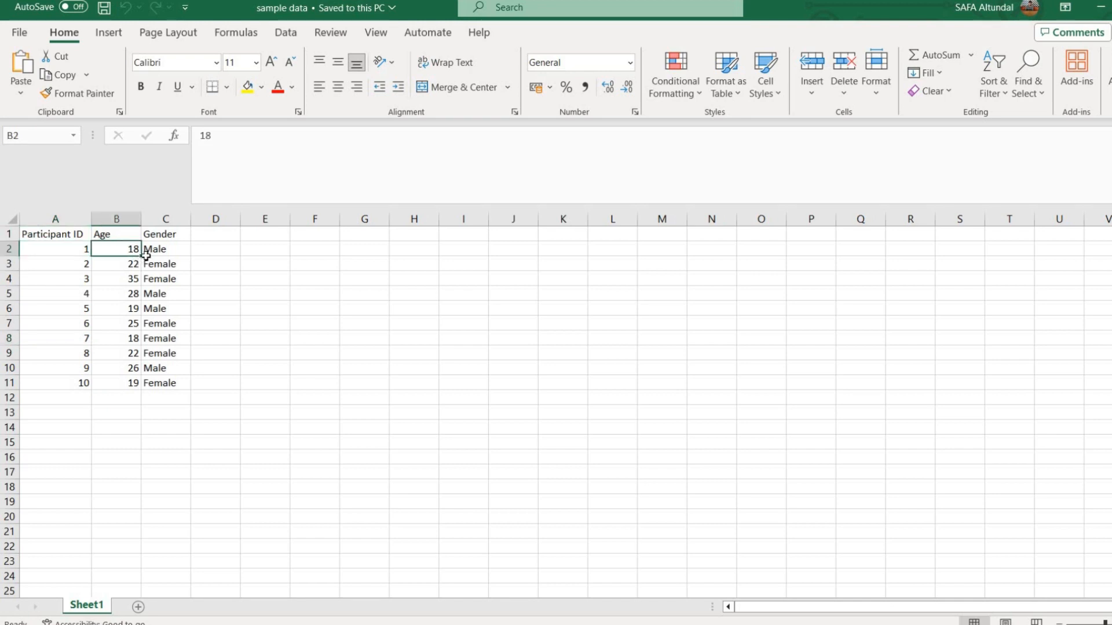
click(177, 252)
click(32, 263)
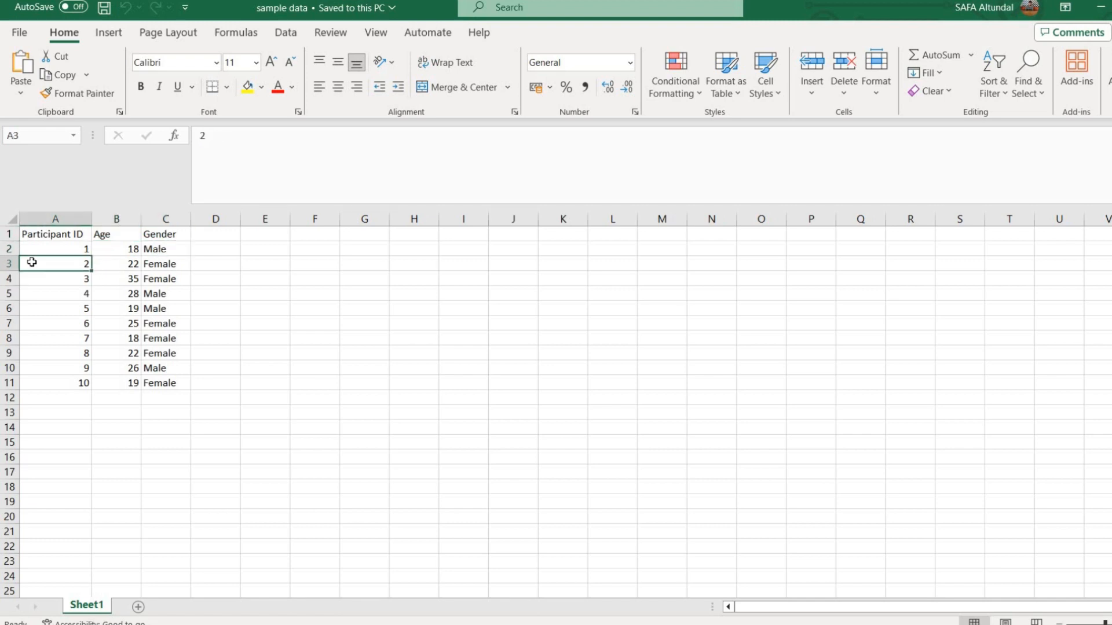
click(117, 267)
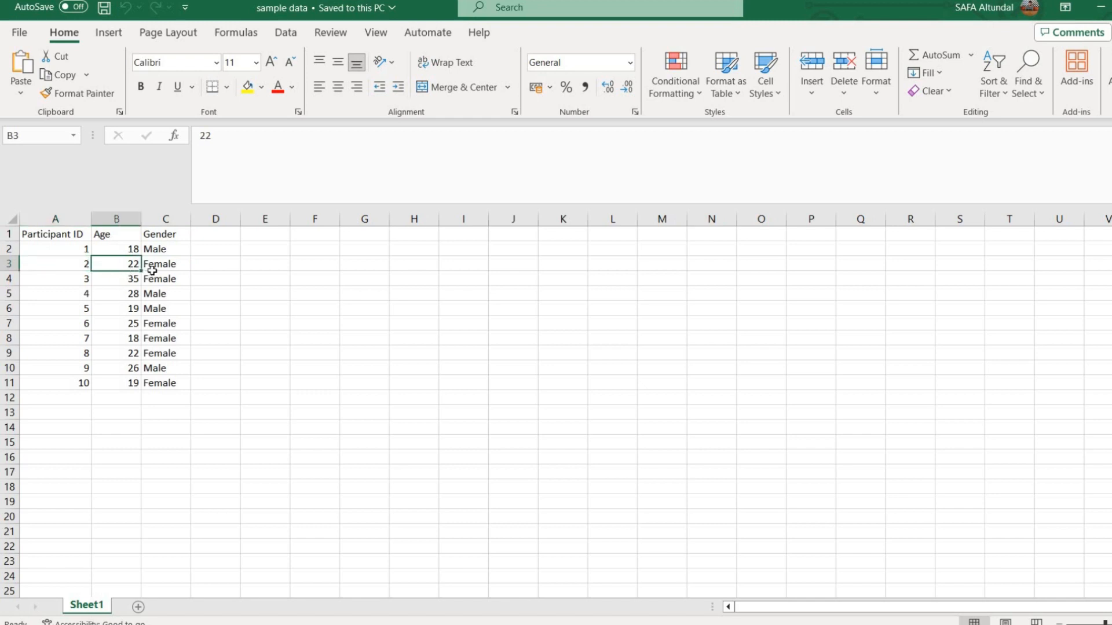
click(152, 267)
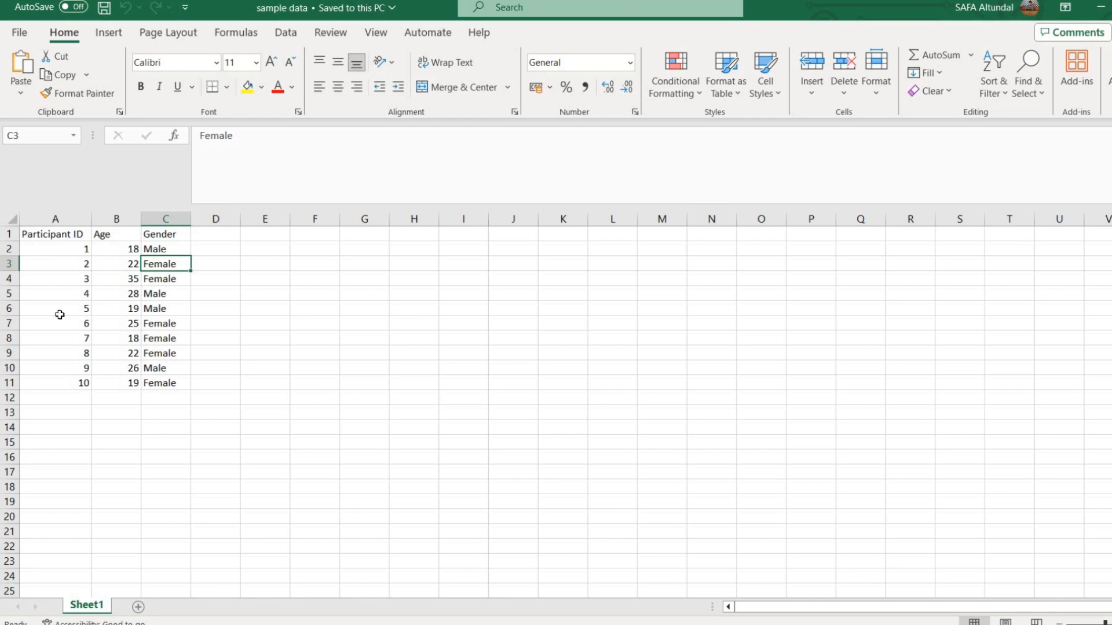
drag(63, 249, 56, 382)
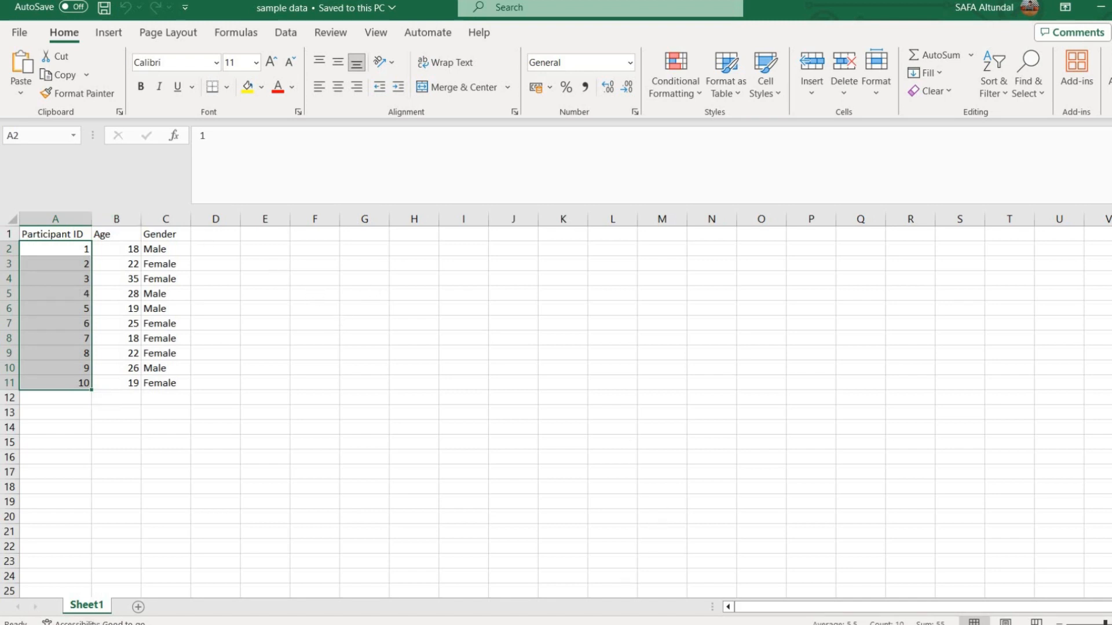
Switch to SPSS Statistics and define the first variable with the name ID in Variable View.
click(633, 624)
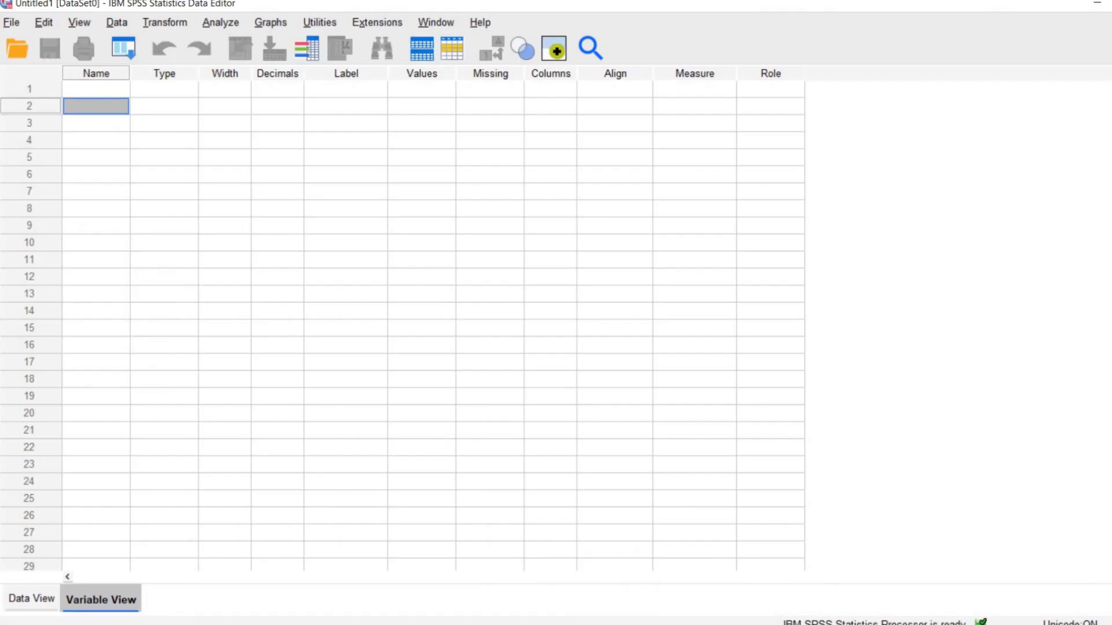
click(67, 91)
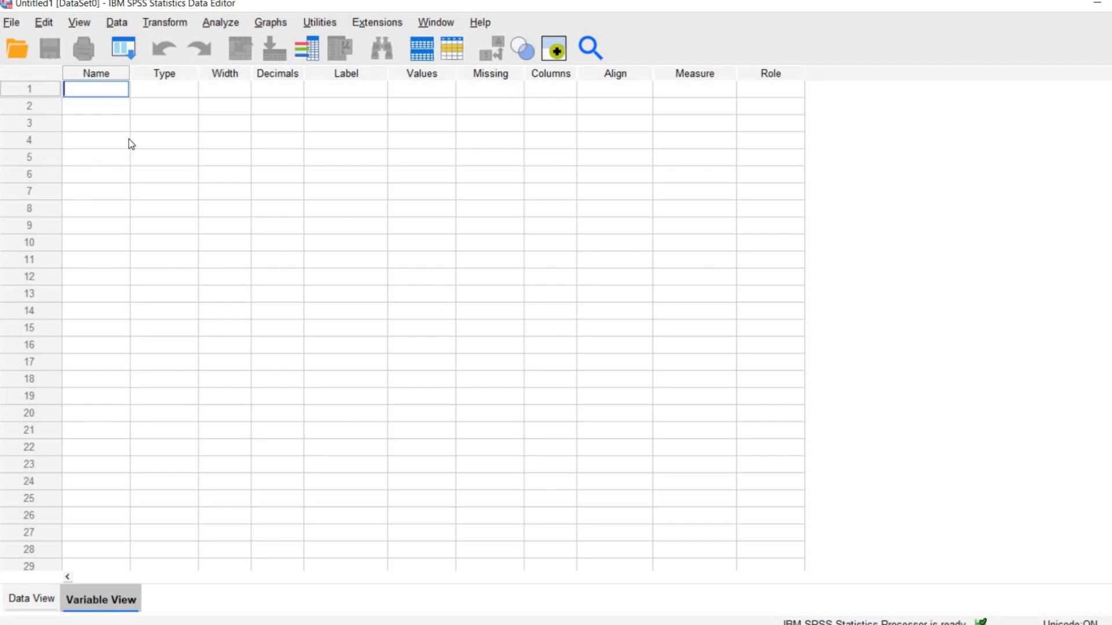
text(ID)
key(Return)
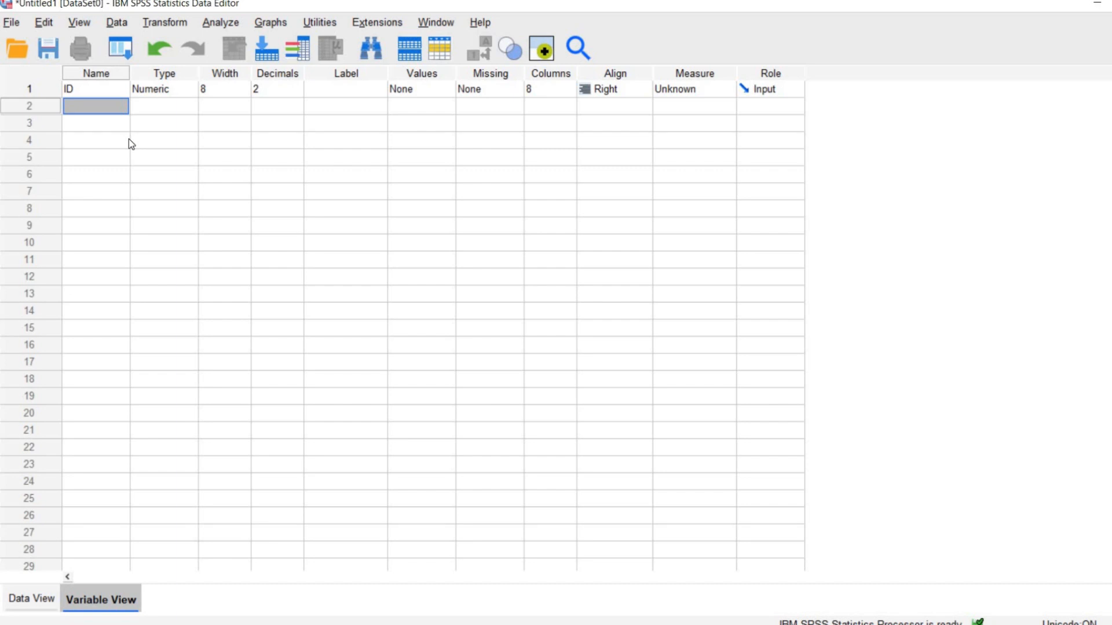
Add two more variables below ID, named Age and Gender.
text(aGE)
key(BackSpace)
key(BackSpace)
key(BackSpace)
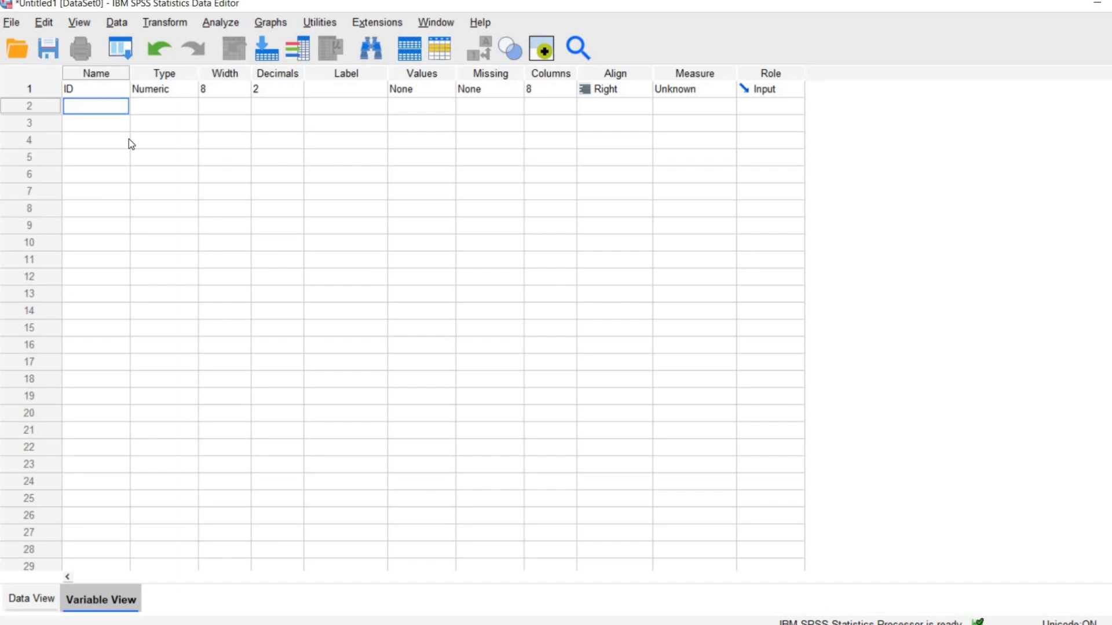
text(Age)
key(Return)
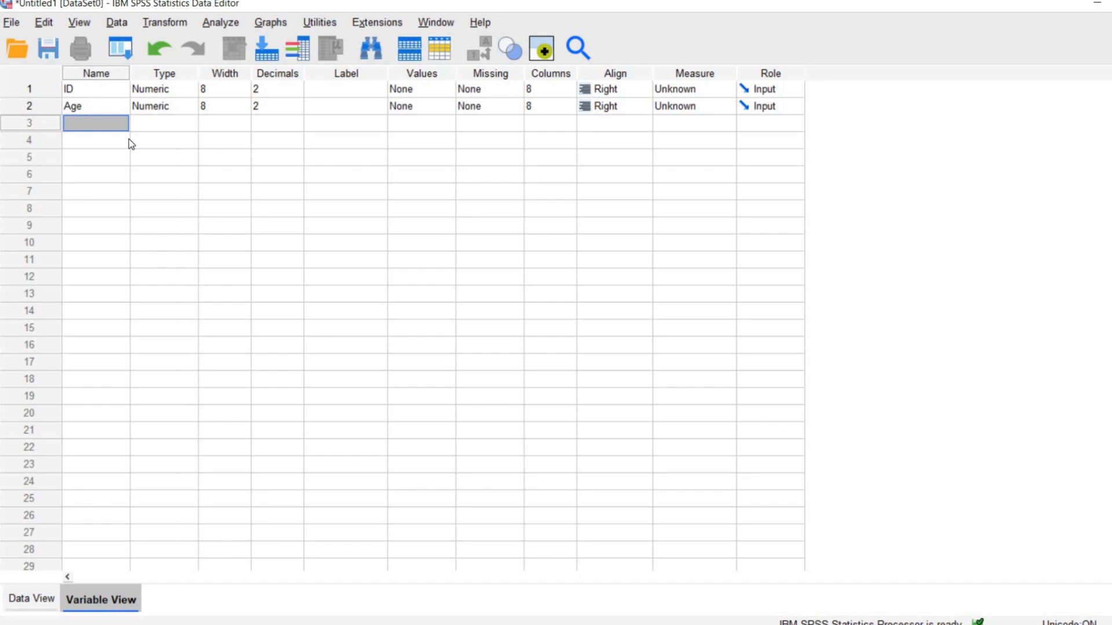
text(Gender)
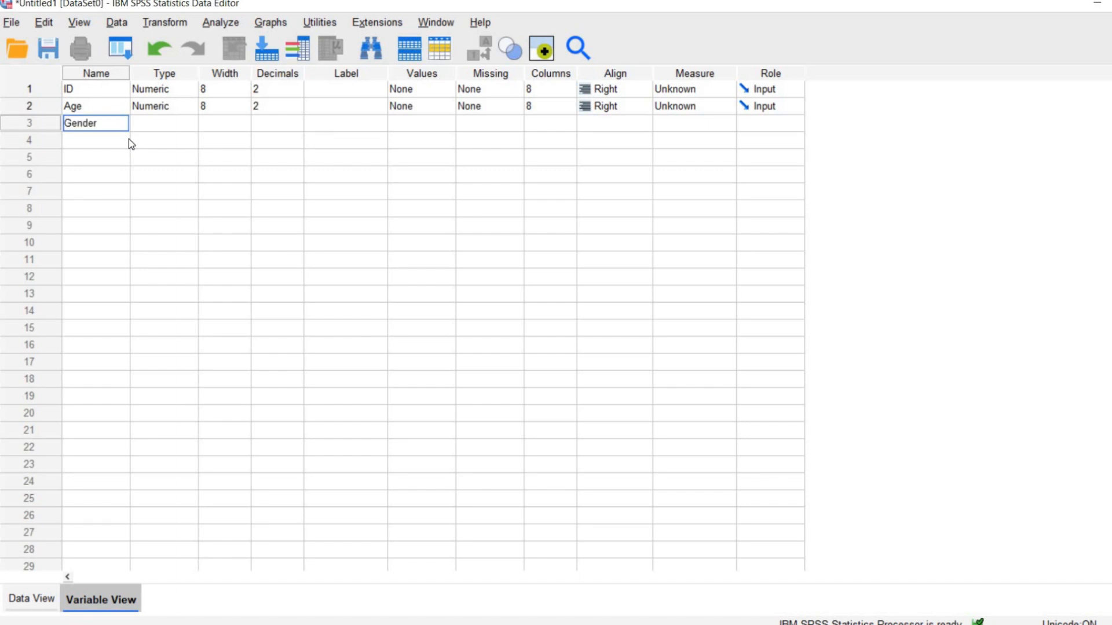
key(Return)
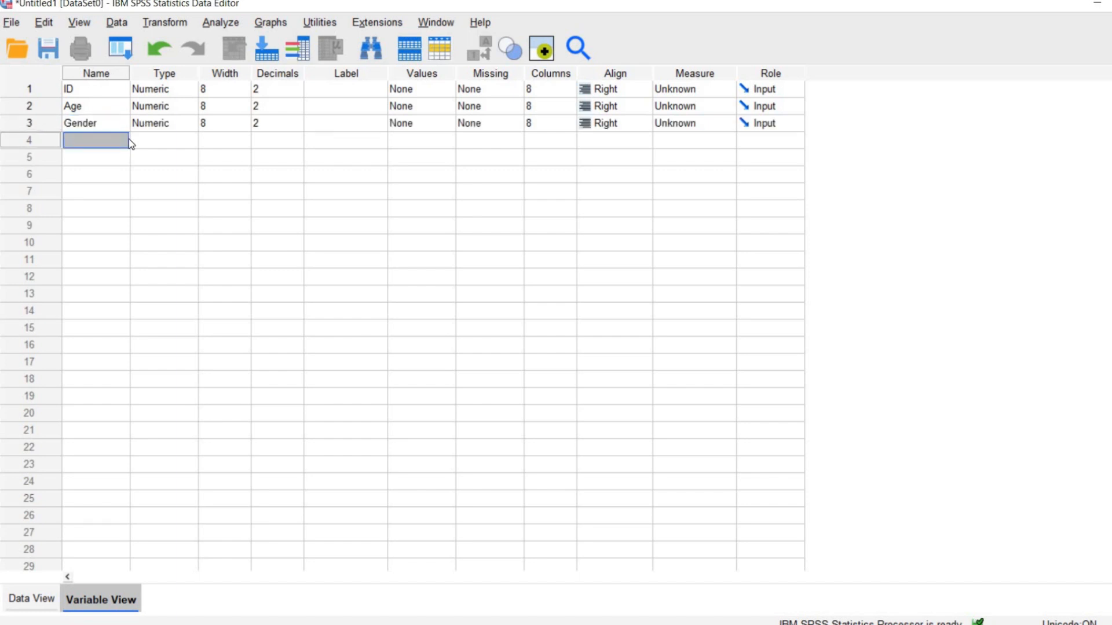
Inspect the variable type settings of ID, Age and Gender in turn, leaving each one without changes.
click(171, 92)
click(188, 93)
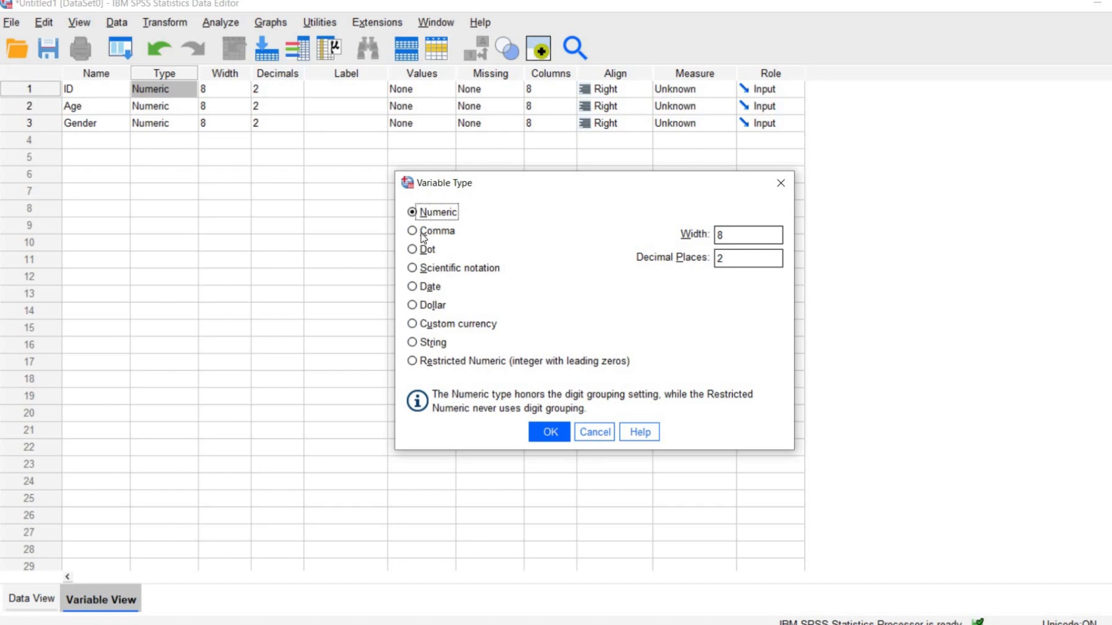
click(780, 182)
click(195, 106)
click(189, 106)
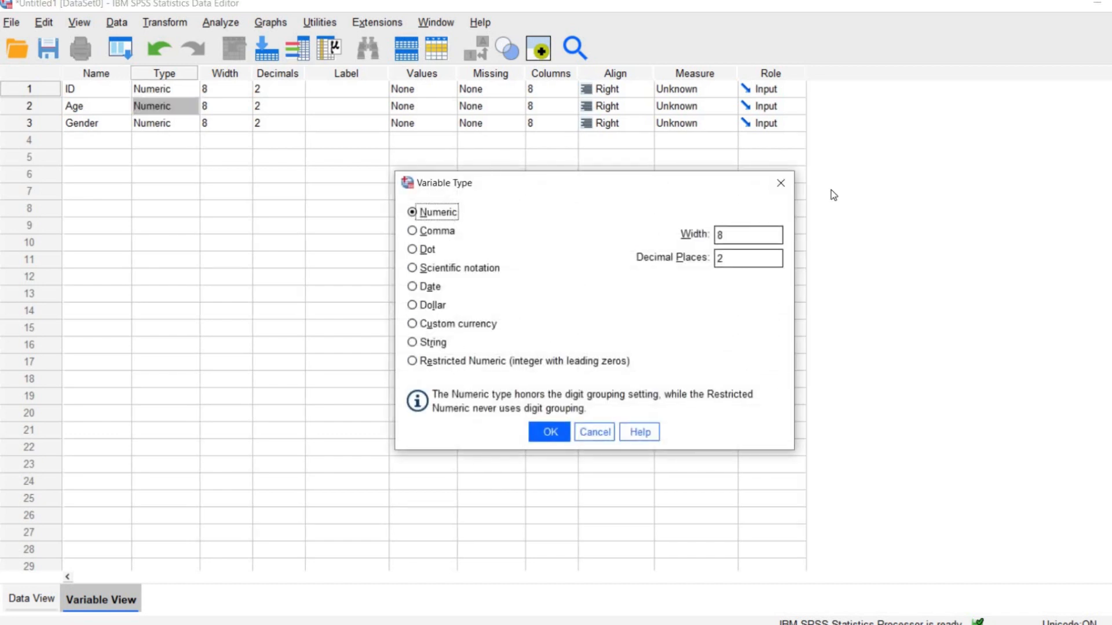
click(780, 183)
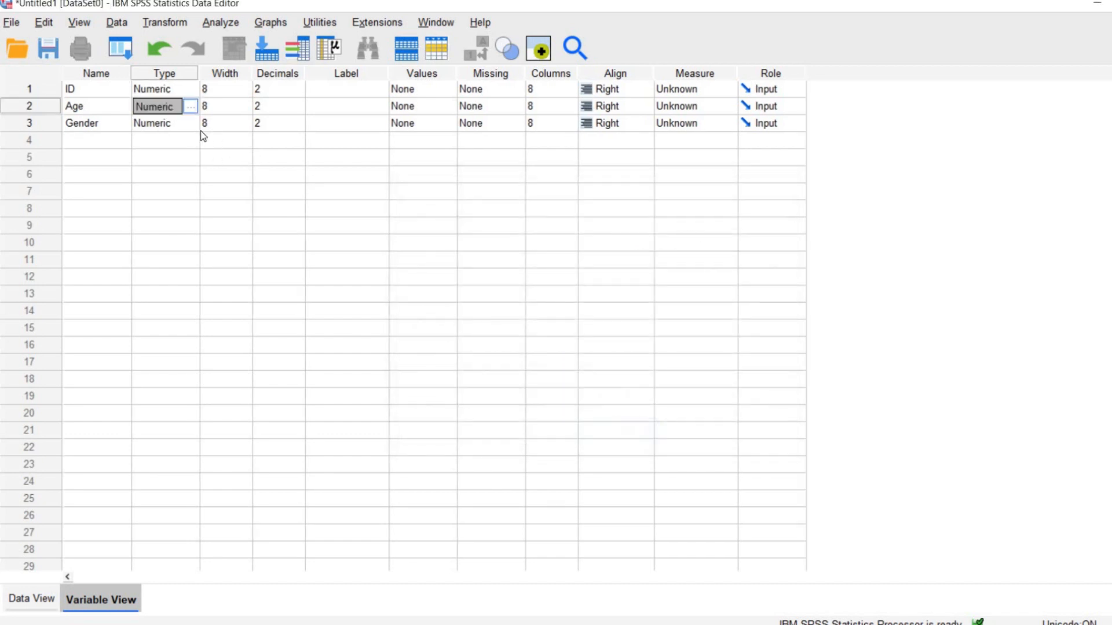
click(195, 122)
click(195, 122)
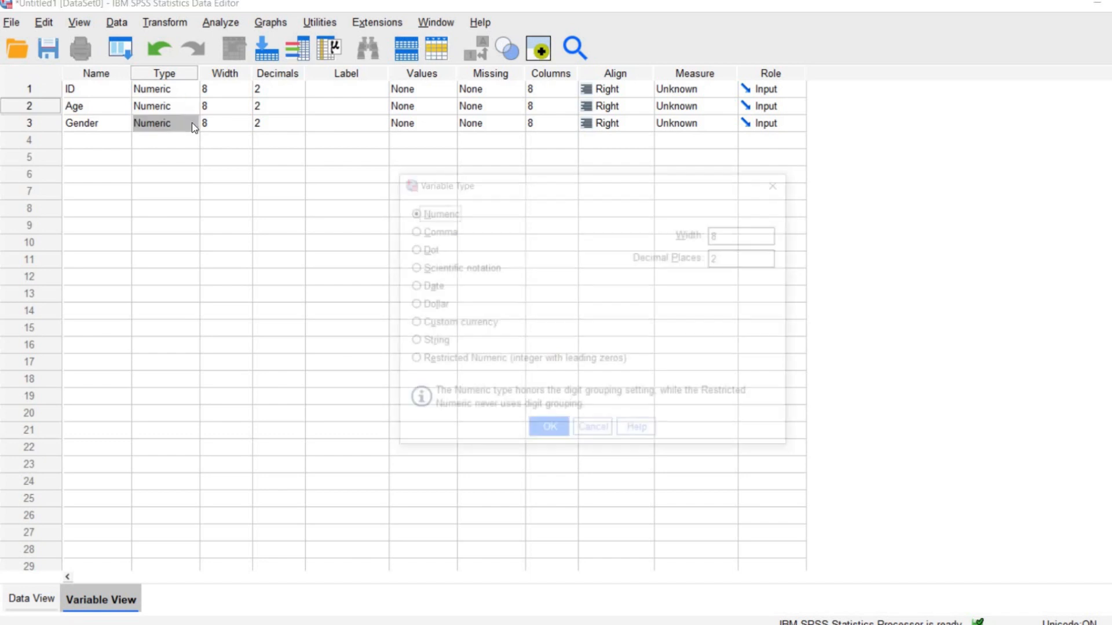
click(779, 191)
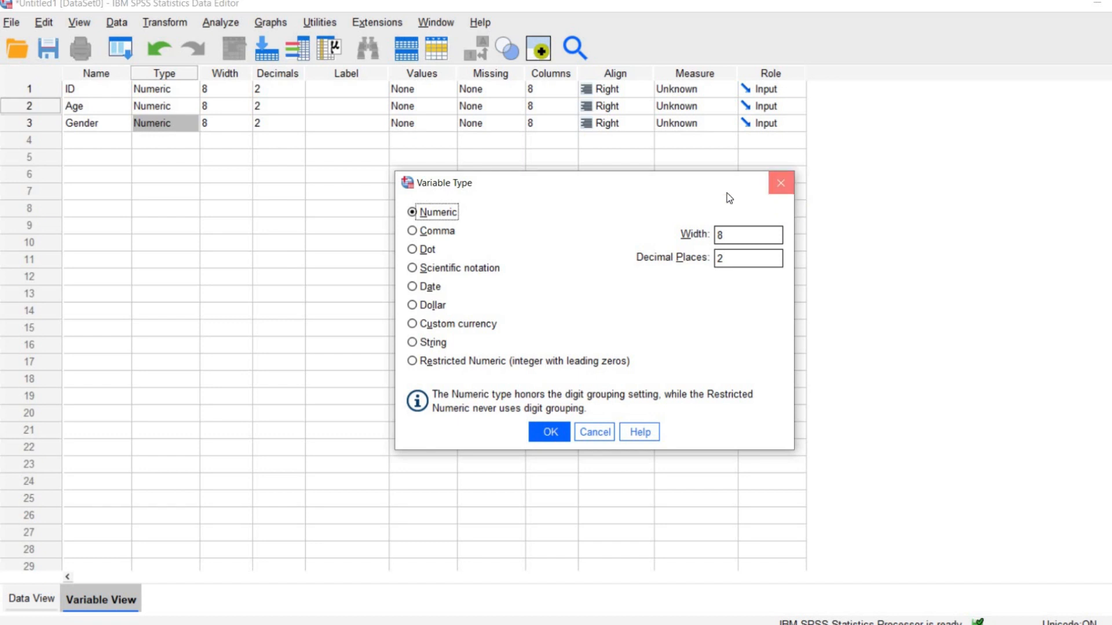
Give the ID variable the label "Participant's ID".
click(336, 92)
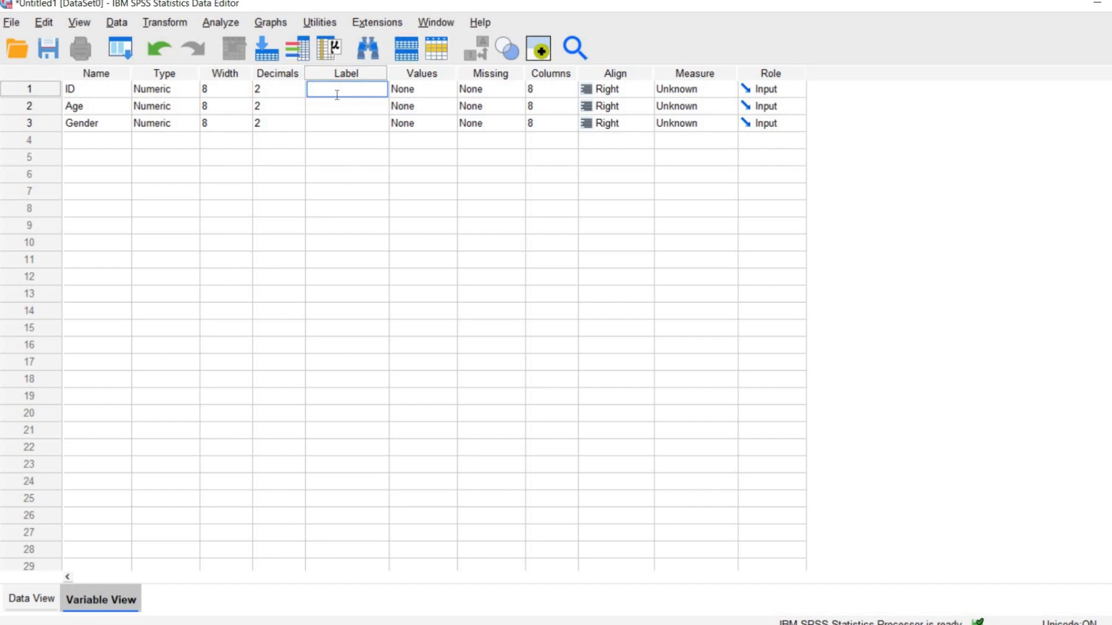
text(Participant's ID)
key(Return)
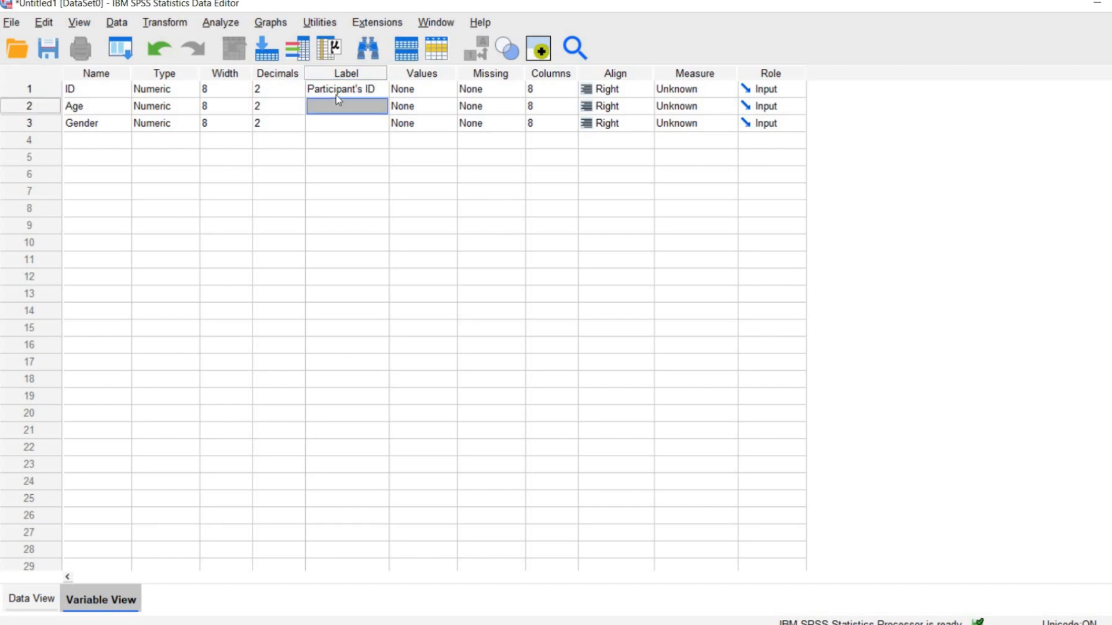
Label the Age variable "The age of participants".
text(The age)
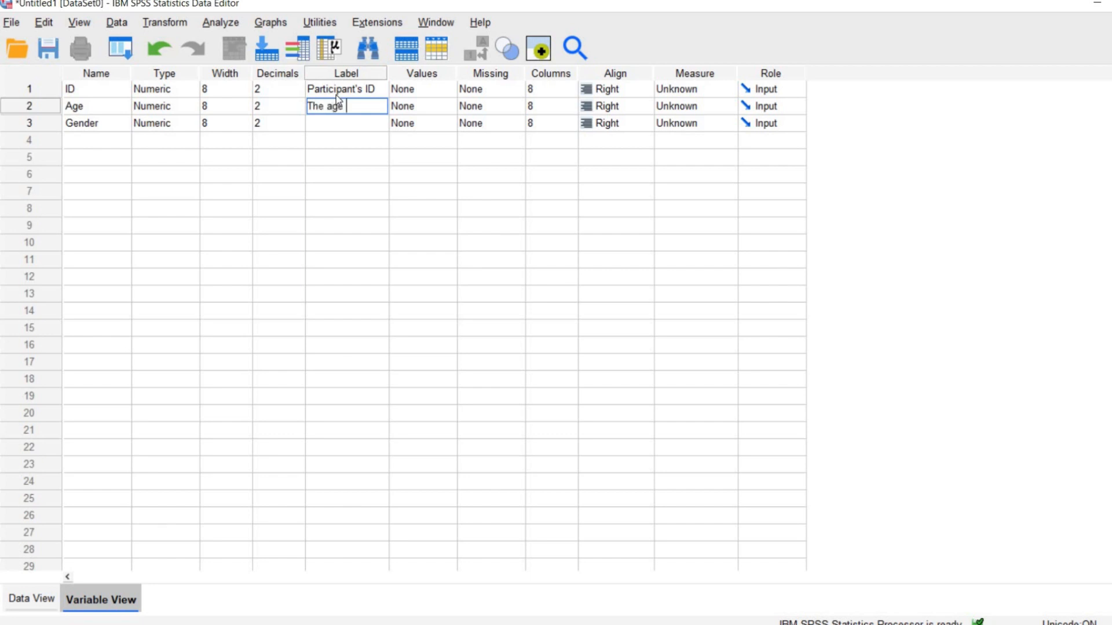
text( of participants)
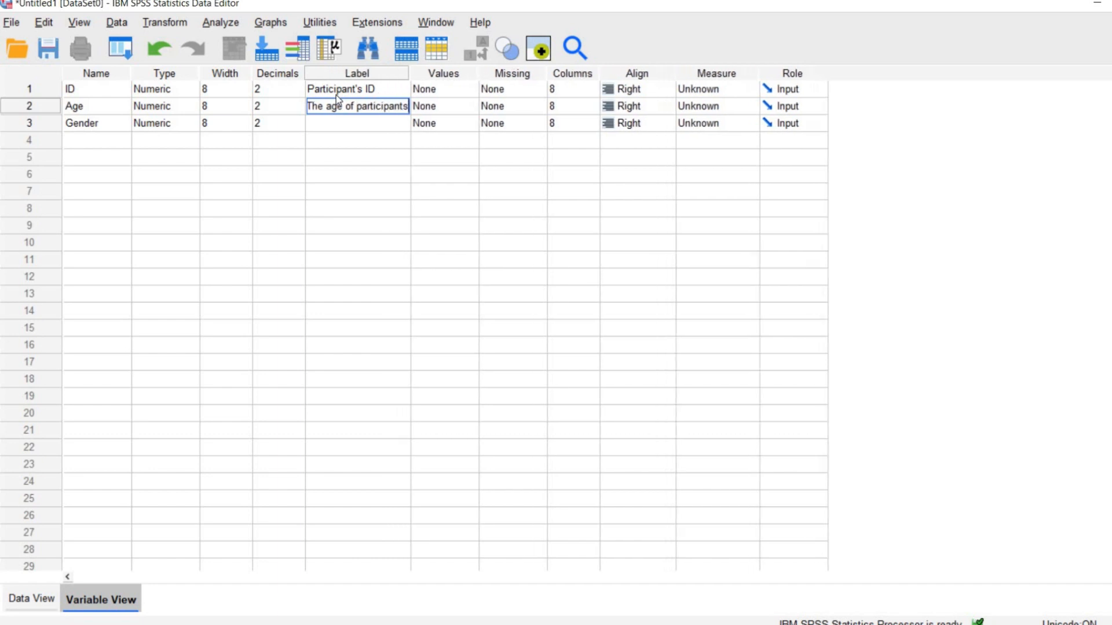
key(Return)
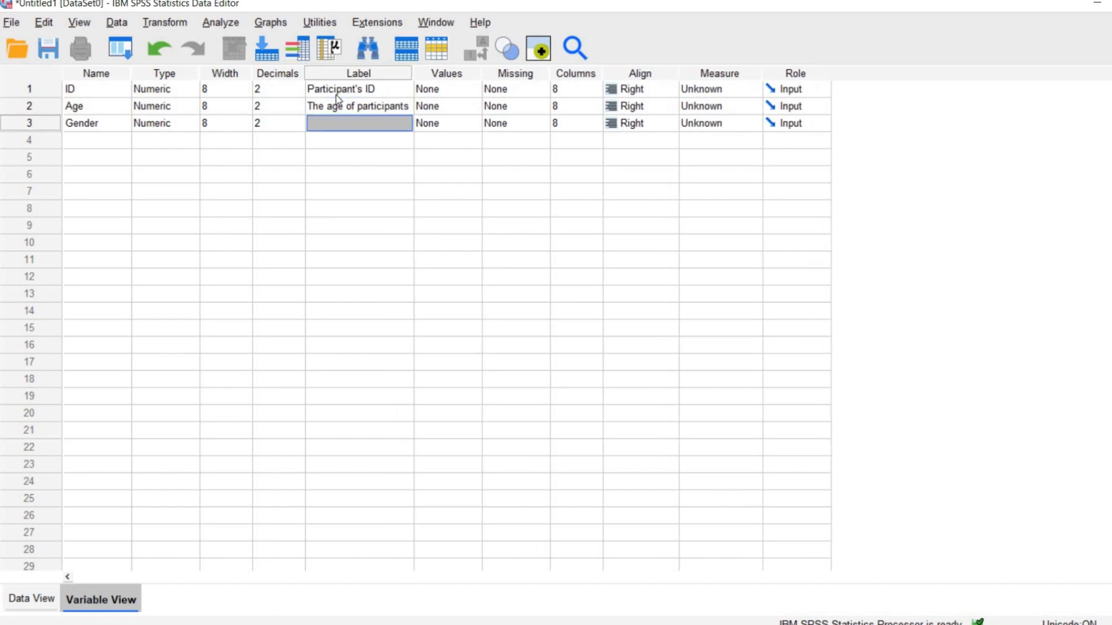
Enter "Gender (Female \ Male)" as the label of the Gender variable.
text(Gender ()
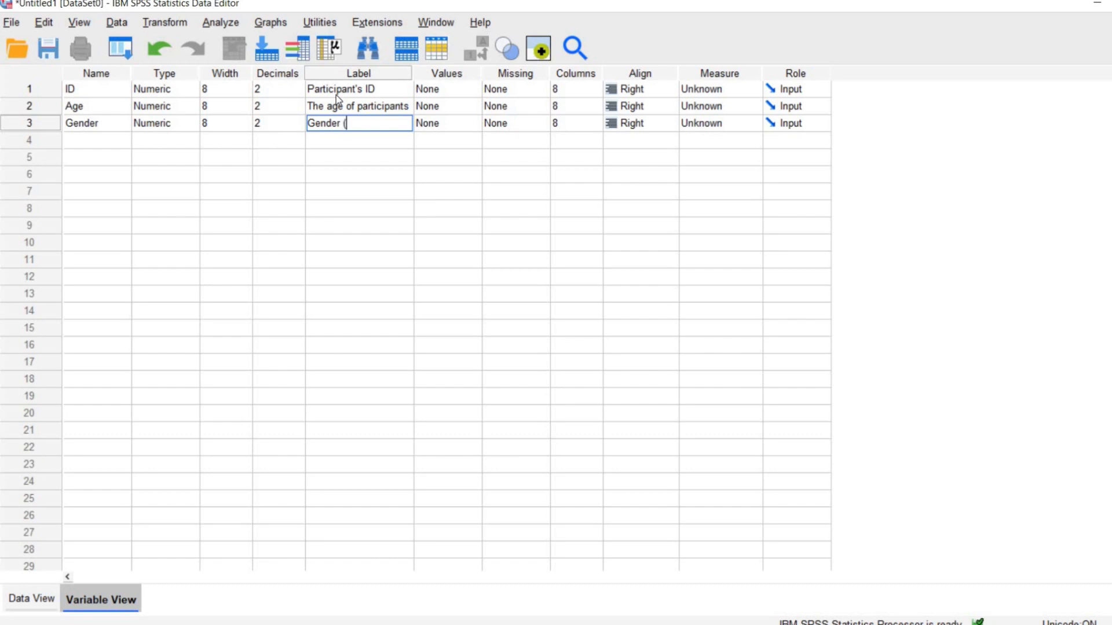
text(Female \ m)
key(BackSpace)
text(Male))
key(Return)
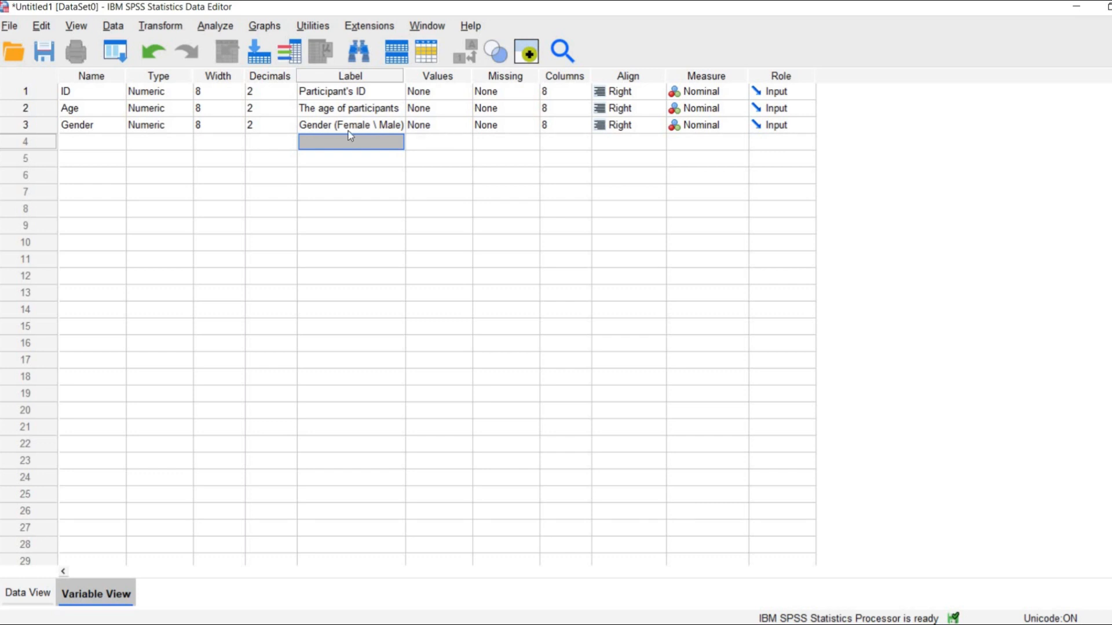
Add a value label to the Gender variable that defines 1 as Female.
double_click(464, 124)
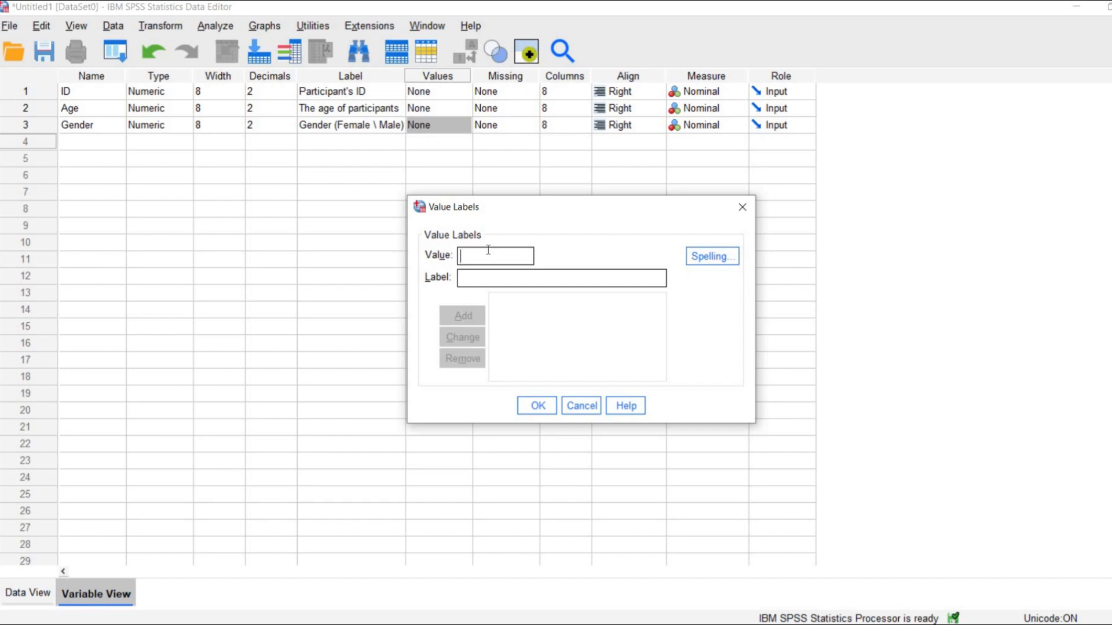
text(1)
click(505, 276)
text(Female)
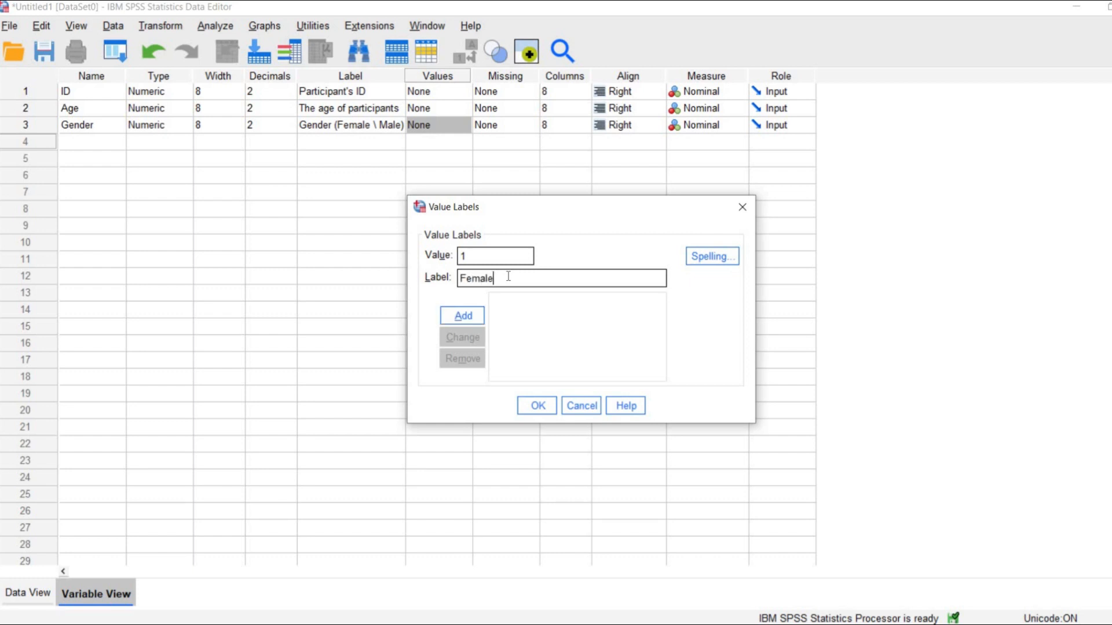
click(454, 318)
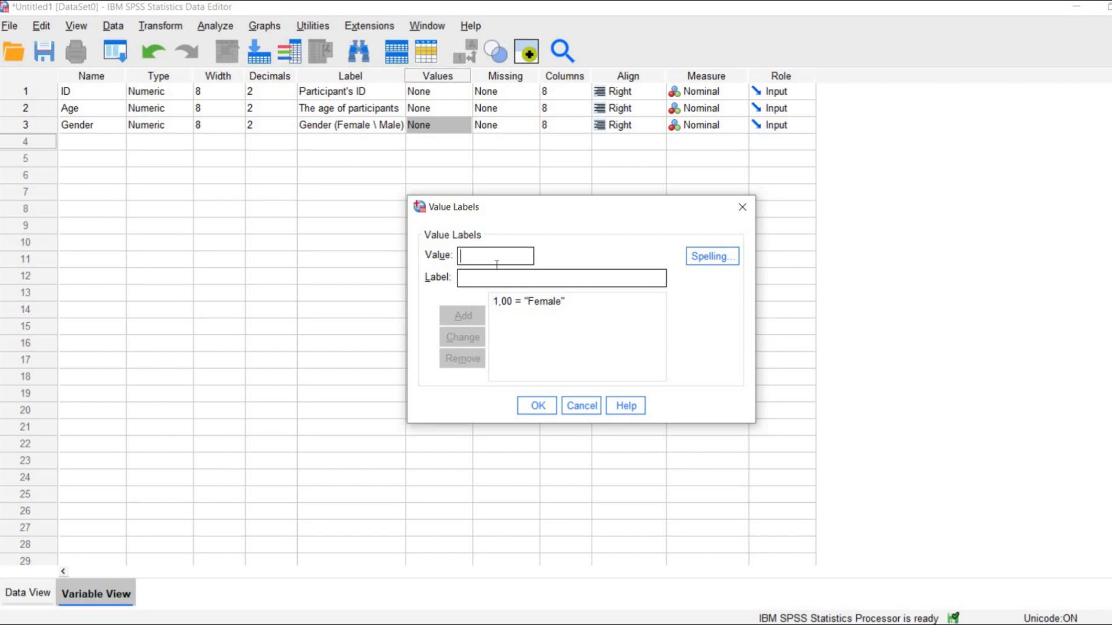
Add a second Gender value label defining 2 as Male and apply the value labels.
text(2)
click(507, 284)
text(Male)
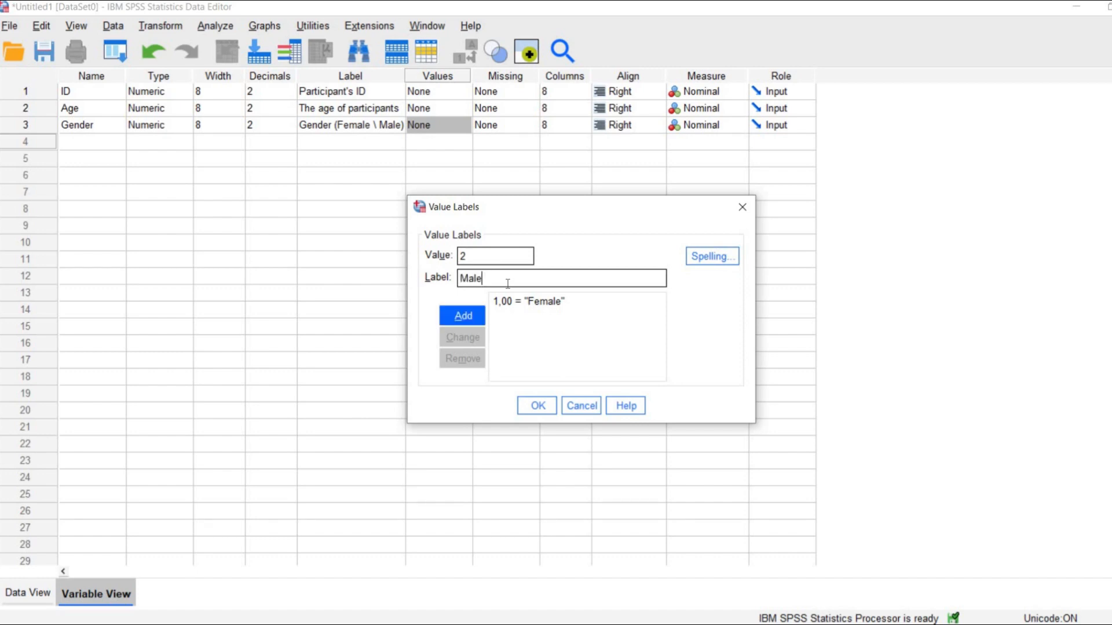
click(468, 317)
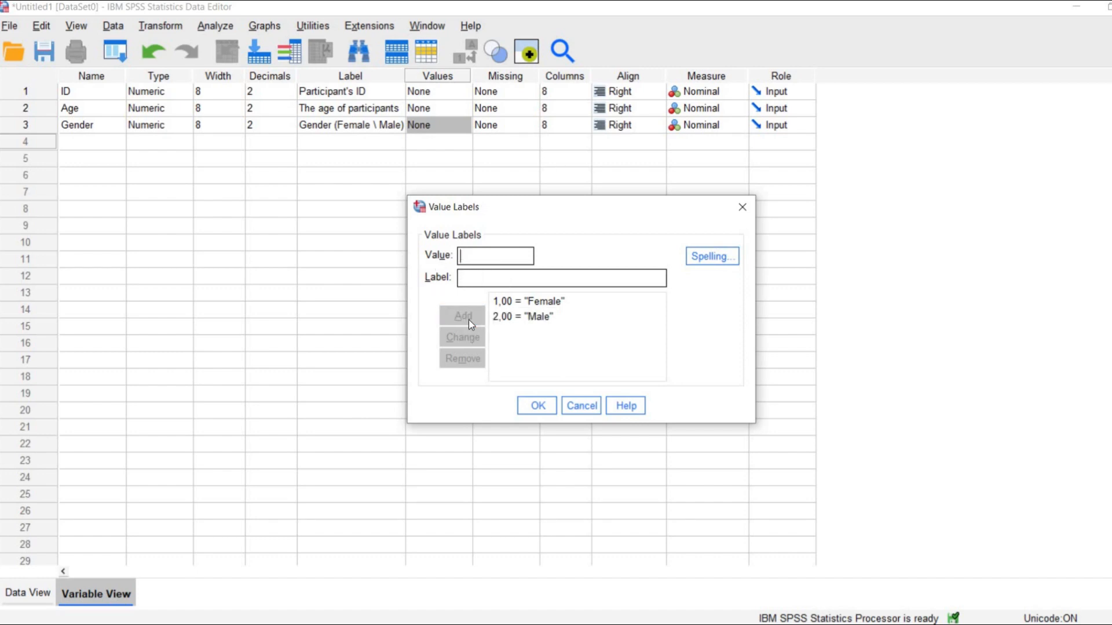
click(534, 406)
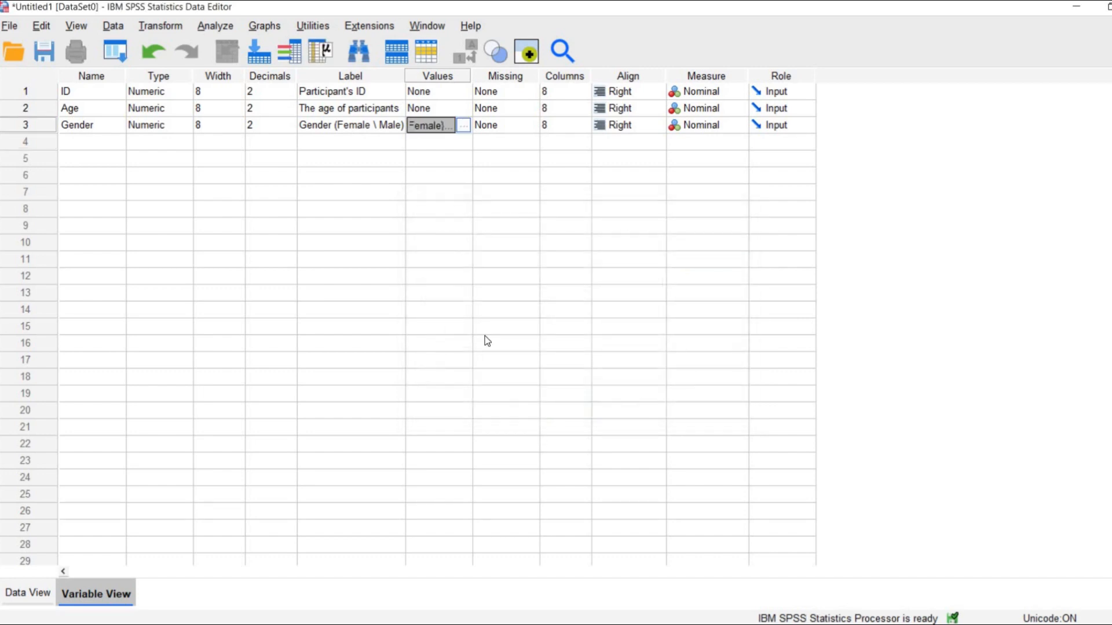
Recheck the Gender value labels and slightly widen the Values column in Variable View.
click(463, 126)
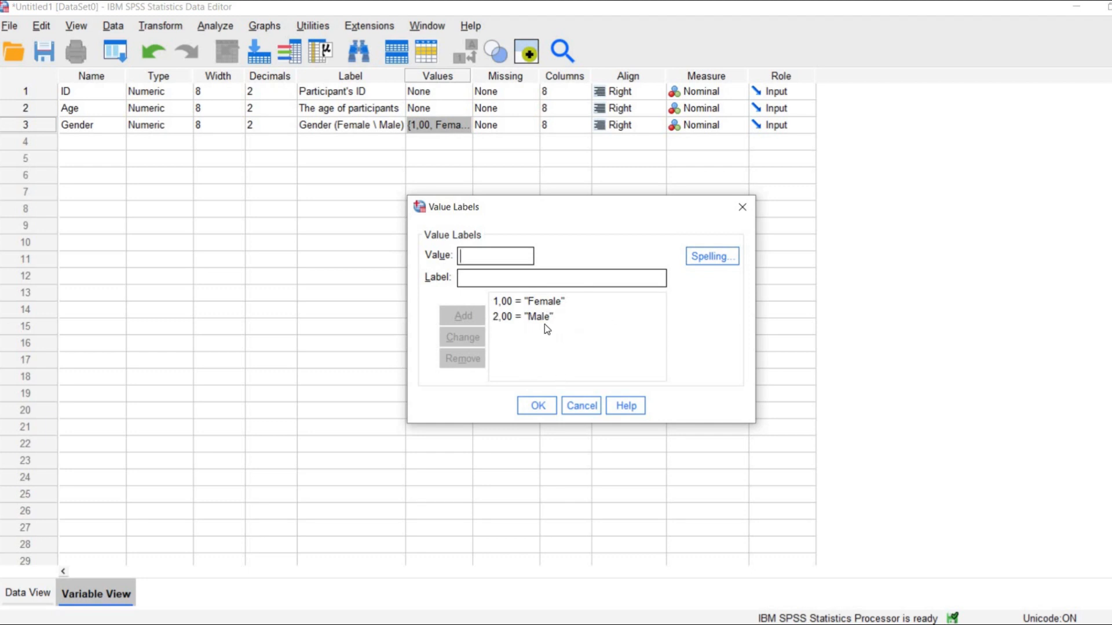
click(537, 405)
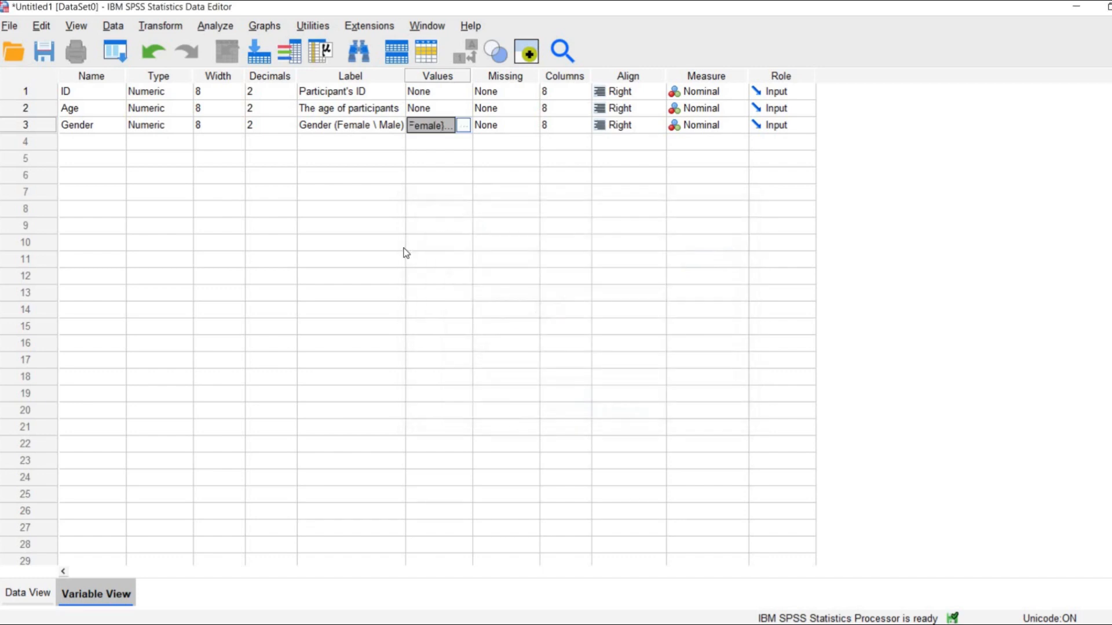
drag(479, 72, 485, 73)
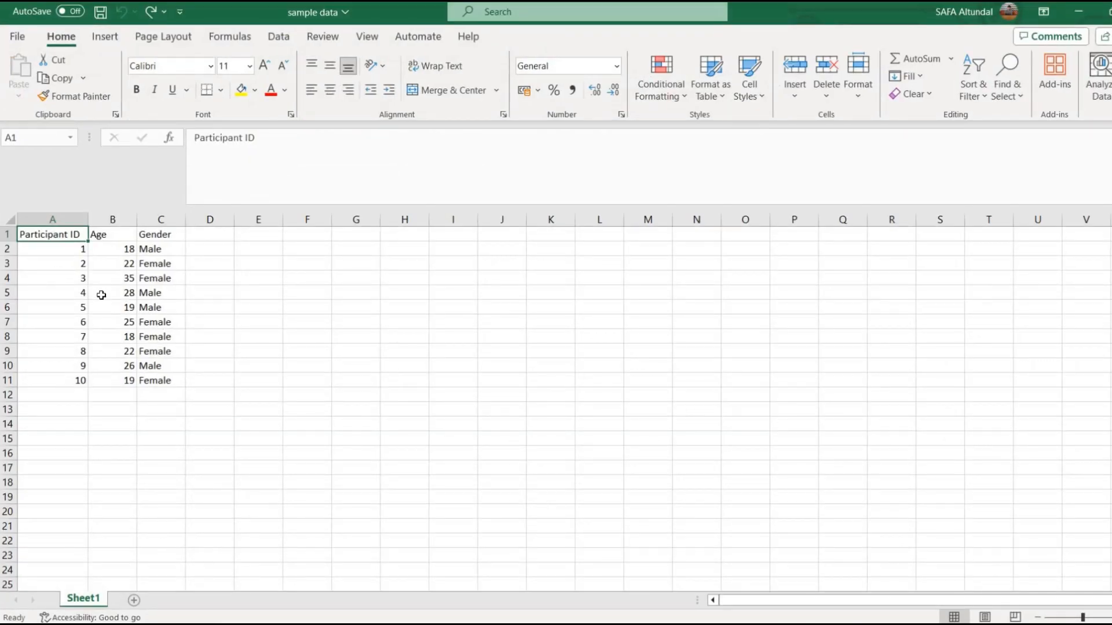
Review the Participant ID, Age and Gender data in the Excel workbook and compare them with the variable names in SPSS.
click(81, 265)
click(79, 237)
drag(86, 378, 86, 380)
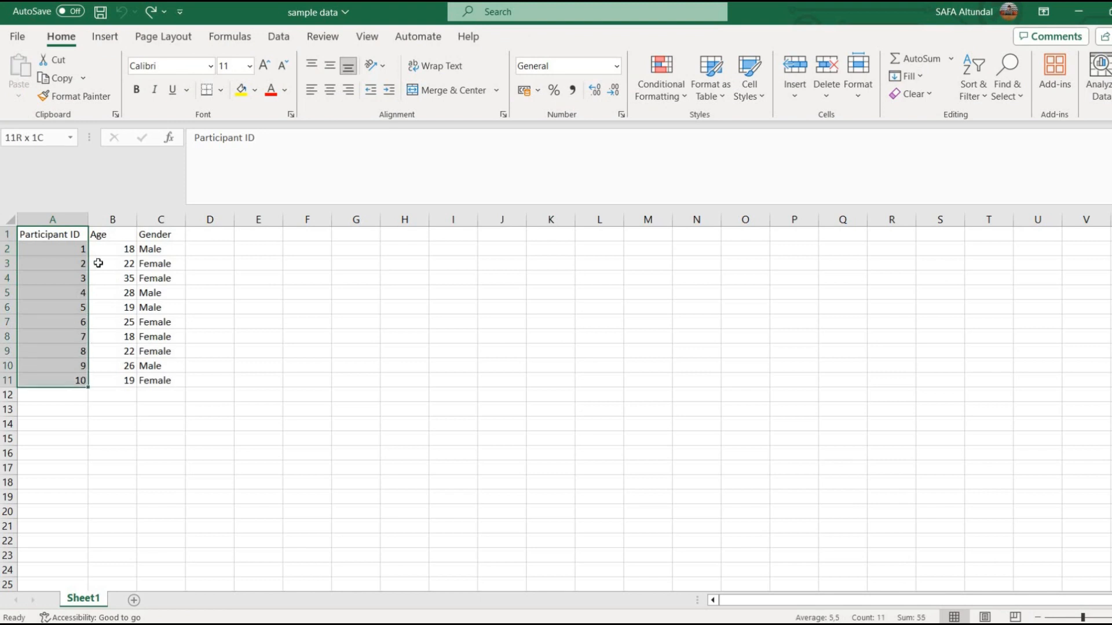
drag(110, 233, 157, 379)
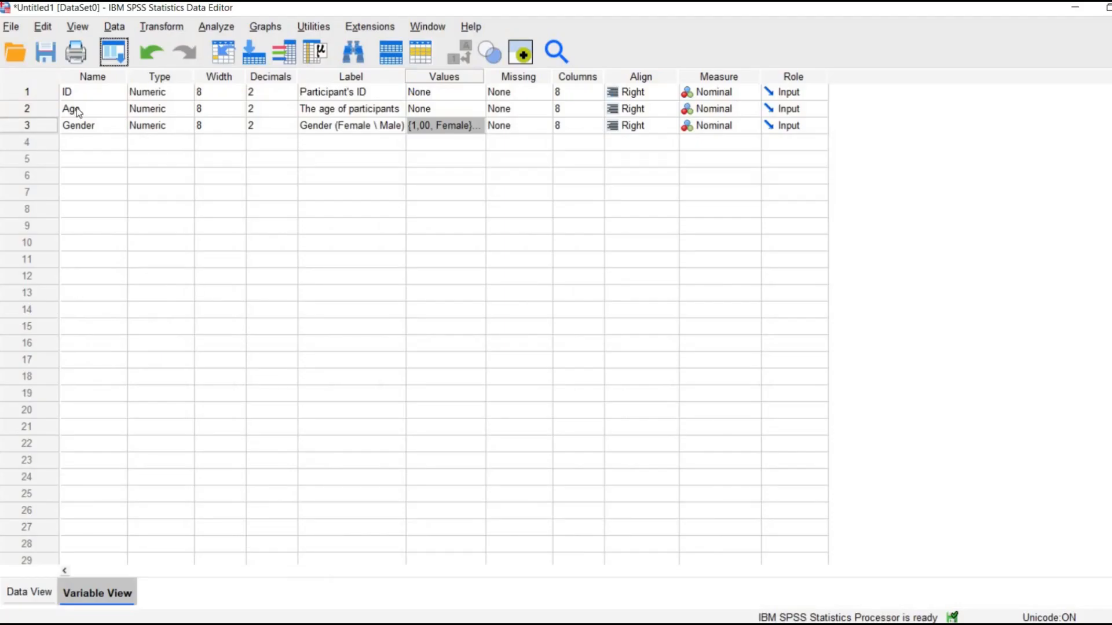
drag(99, 93, 102, 130)
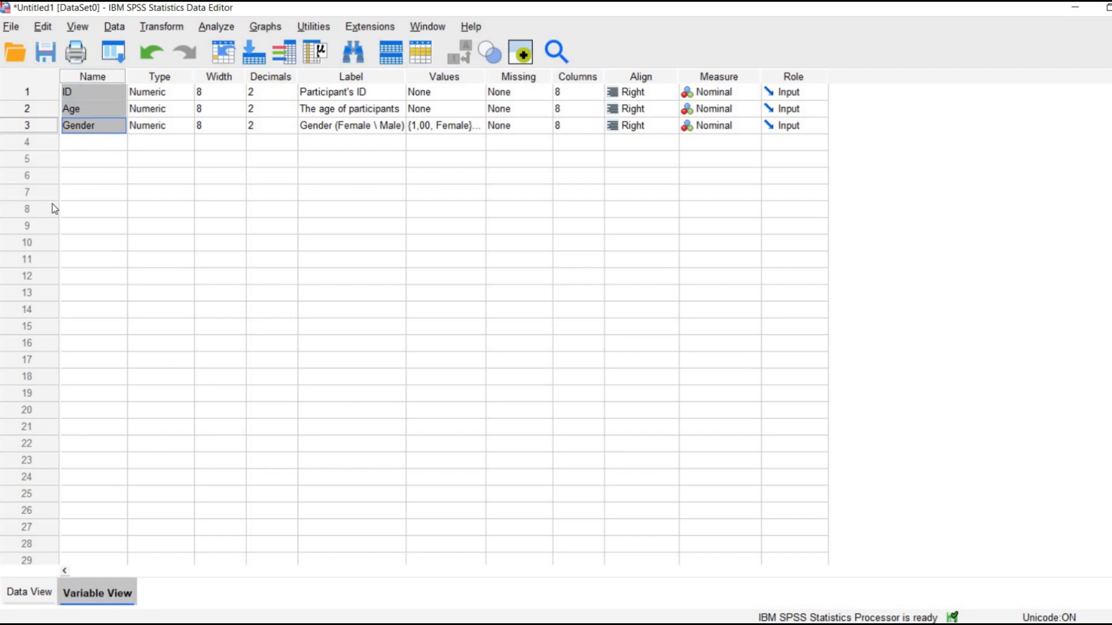
Enter the participant IDs 1 through 10 down the ID column in Data View.
click(25, 592)
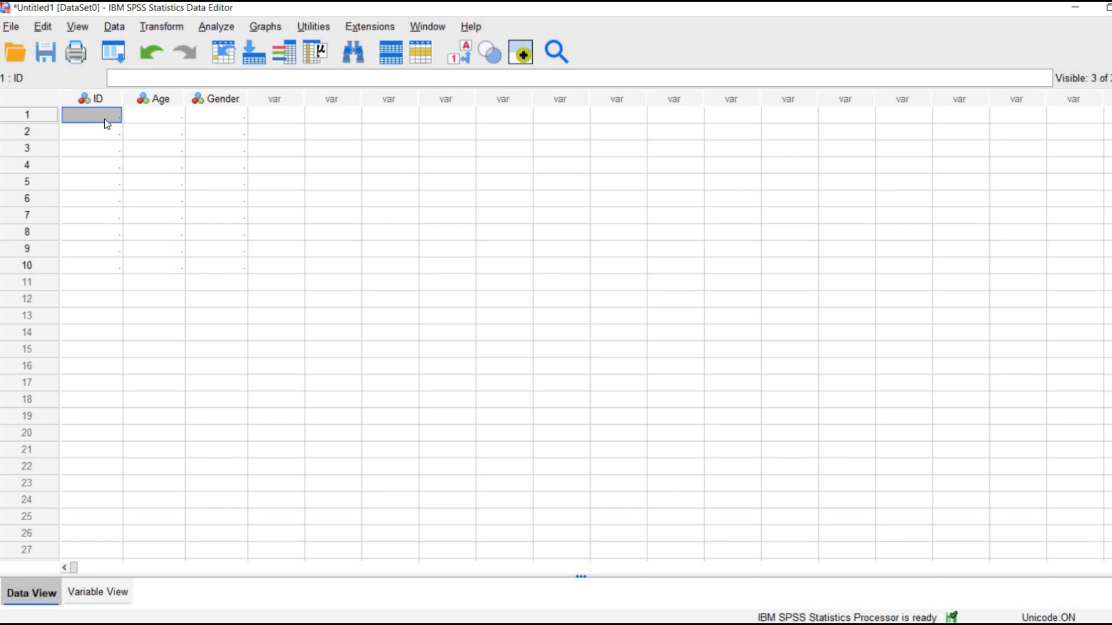
text(1)
key(Return)
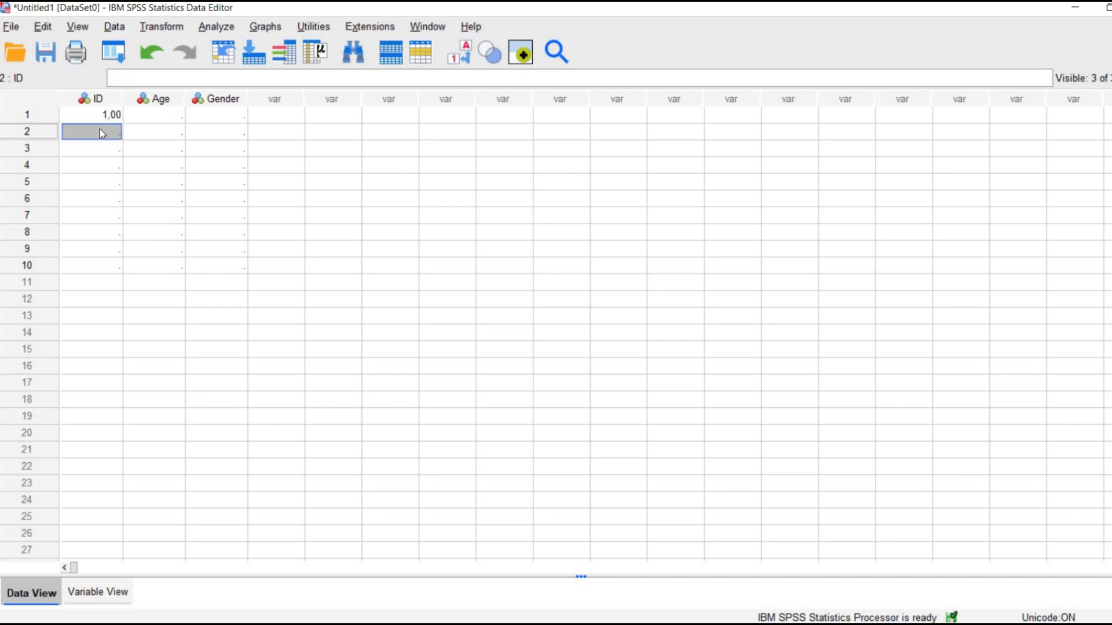
text(2)
key(Return)
text(3)
key(Return)
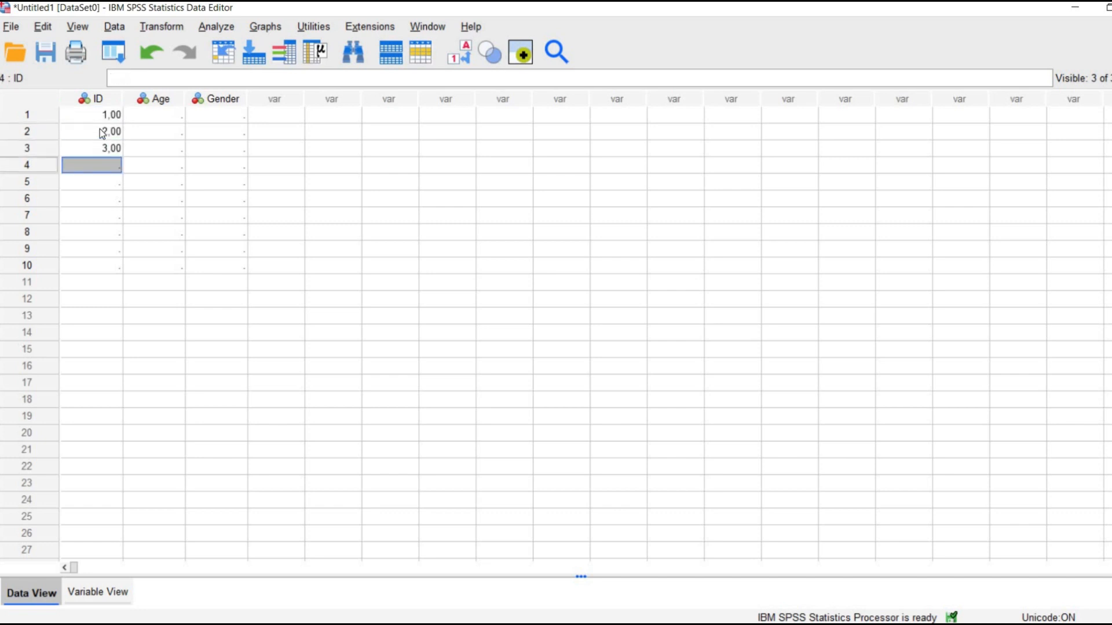
text(4)
key(Return)
text(5)
key(Return)
text(6)
key(Return)
text(7)
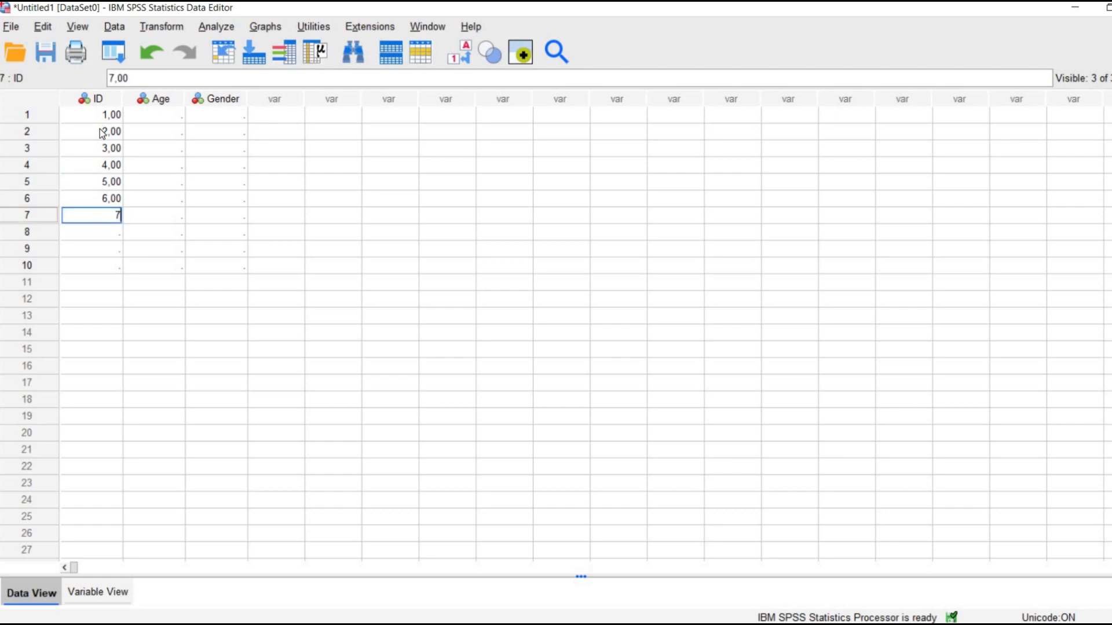
key(Return)
text(8)
key(Return)
text(9)
key(Return)
text(10)
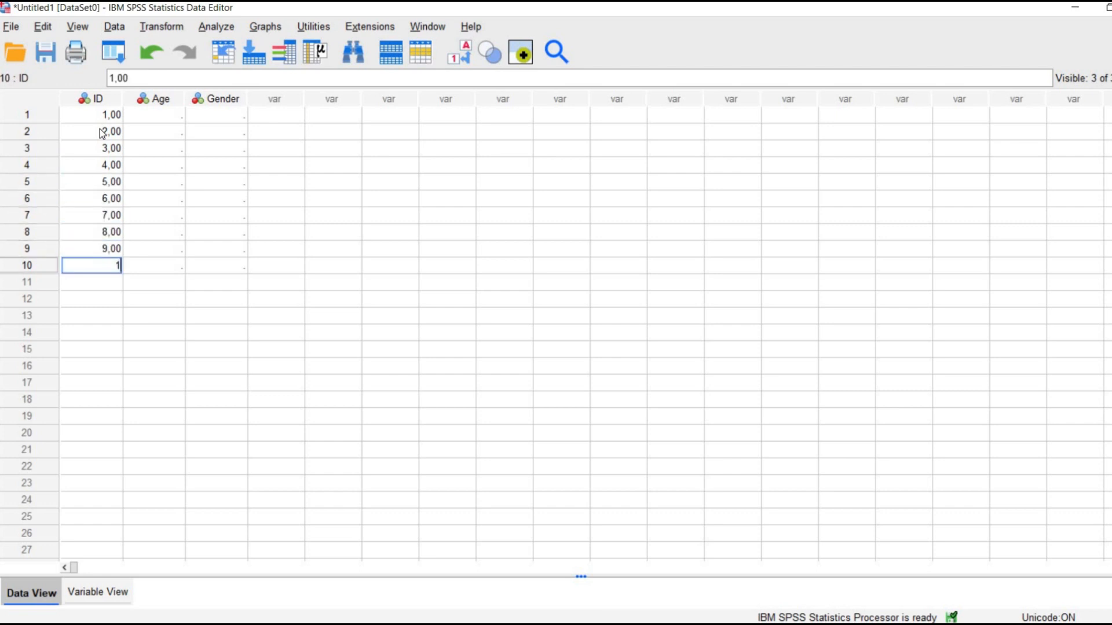
key(Return)
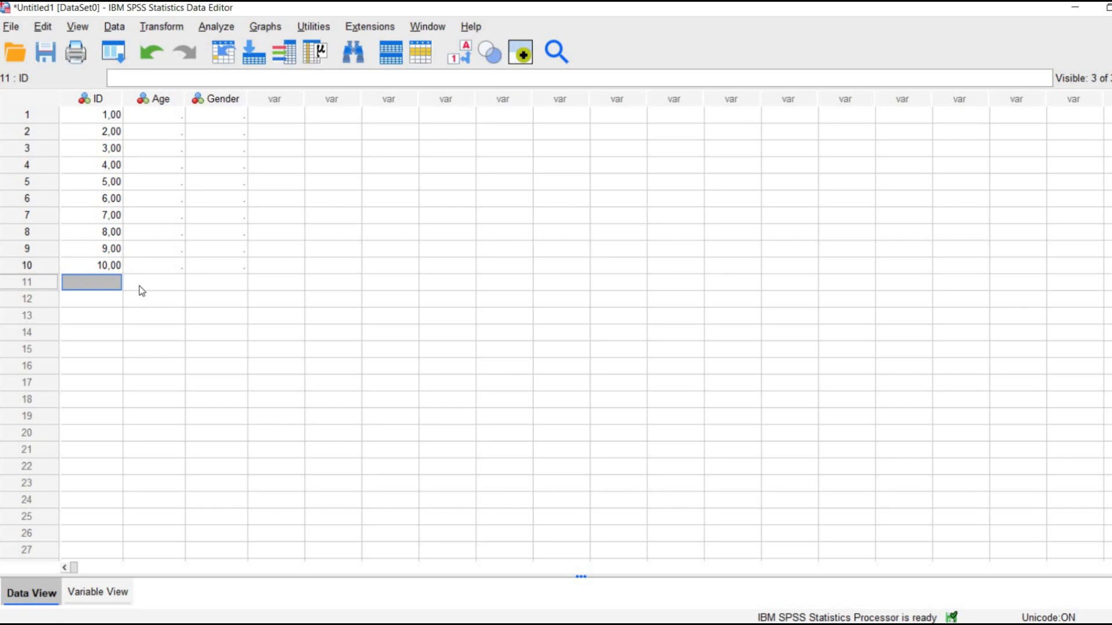
Set the ID variable to 0 decimals in Variable View.
click(85, 594)
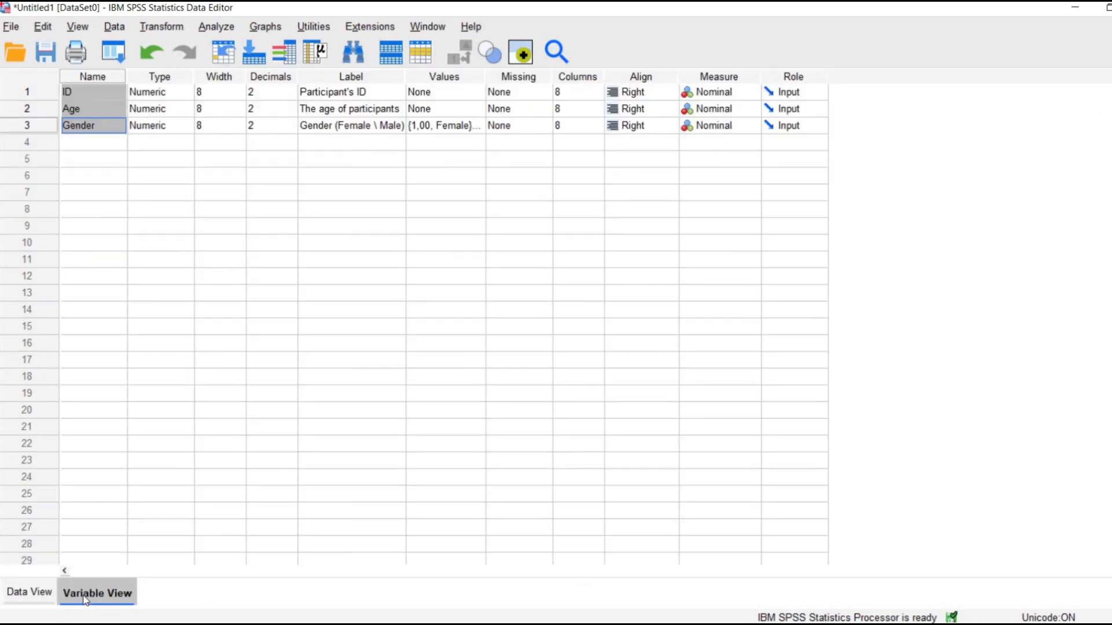
click(290, 99)
click(291, 97)
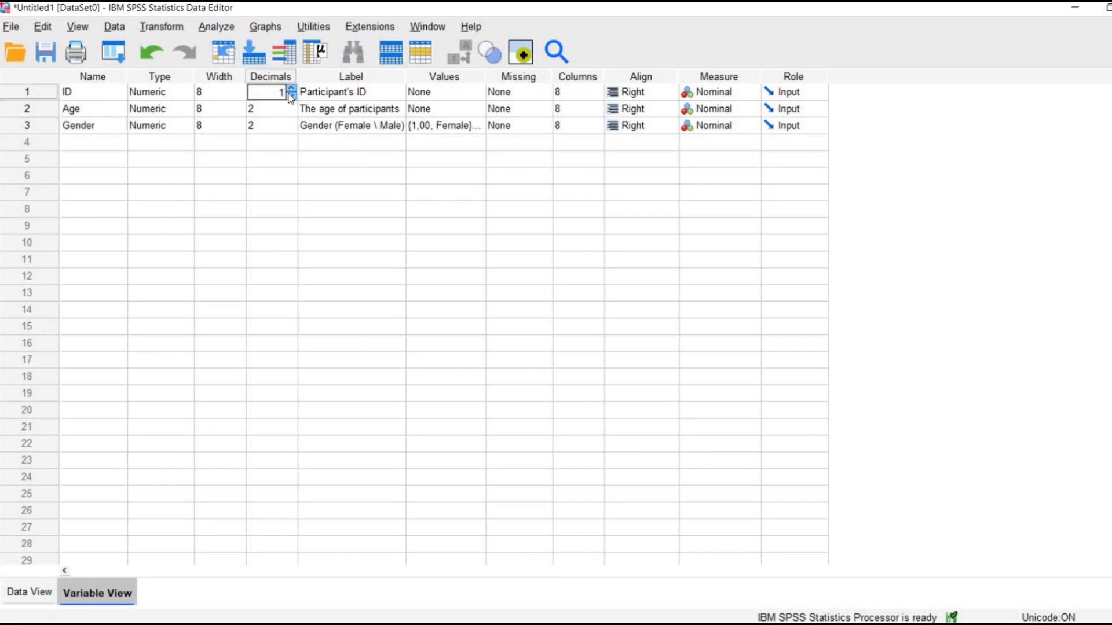
click(290, 96)
click(234, 93)
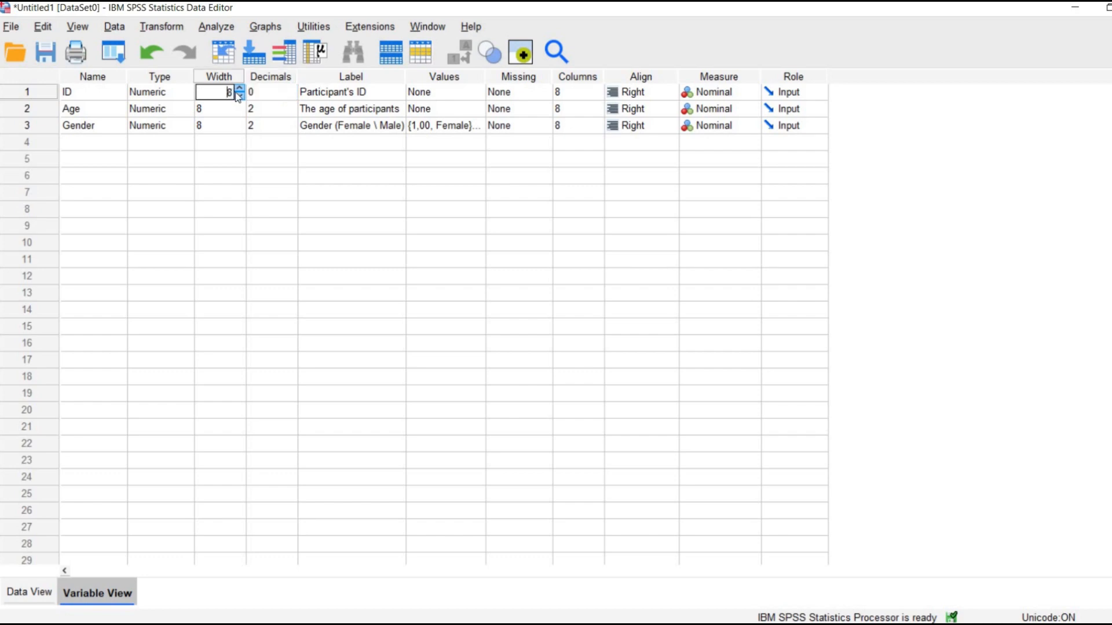
click(258, 94)
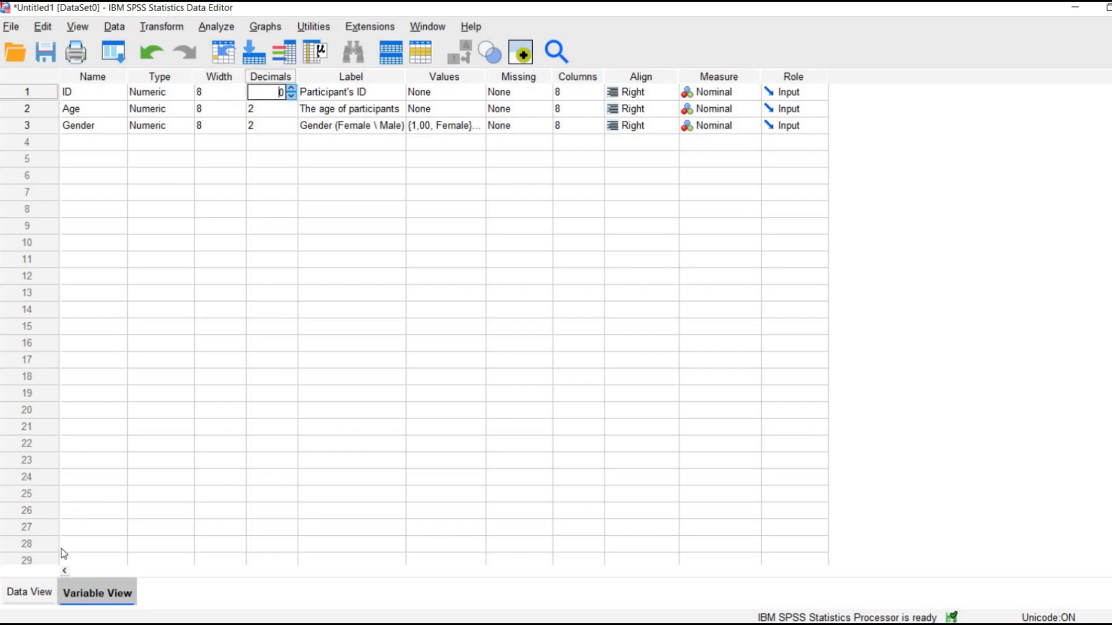
Check how the ten ID values are displayed in Data View and return to Variable View.
click(13, 597)
drag(110, 185, 92, 274)
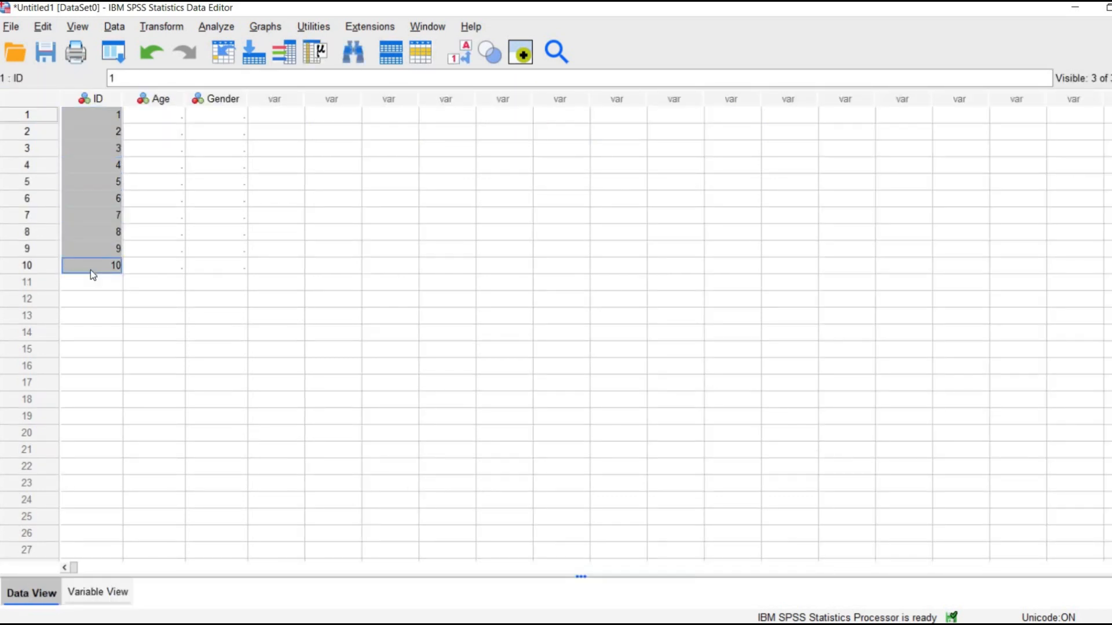
click(92, 591)
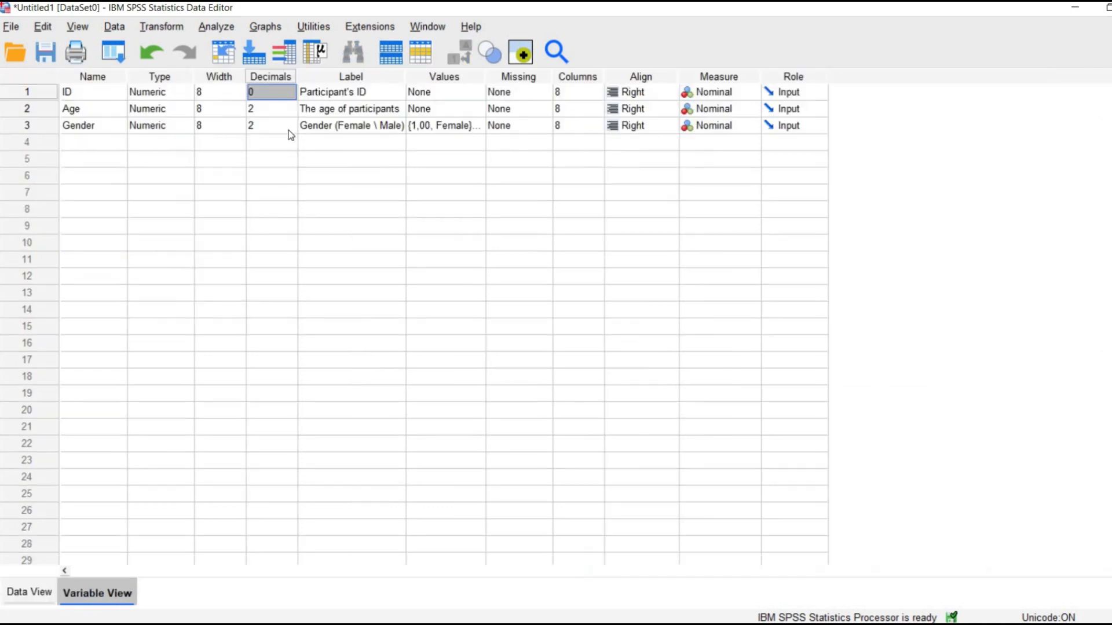
Set the Age and Gender variables to 0 decimals in Variable View.
click(290, 112)
click(291, 113)
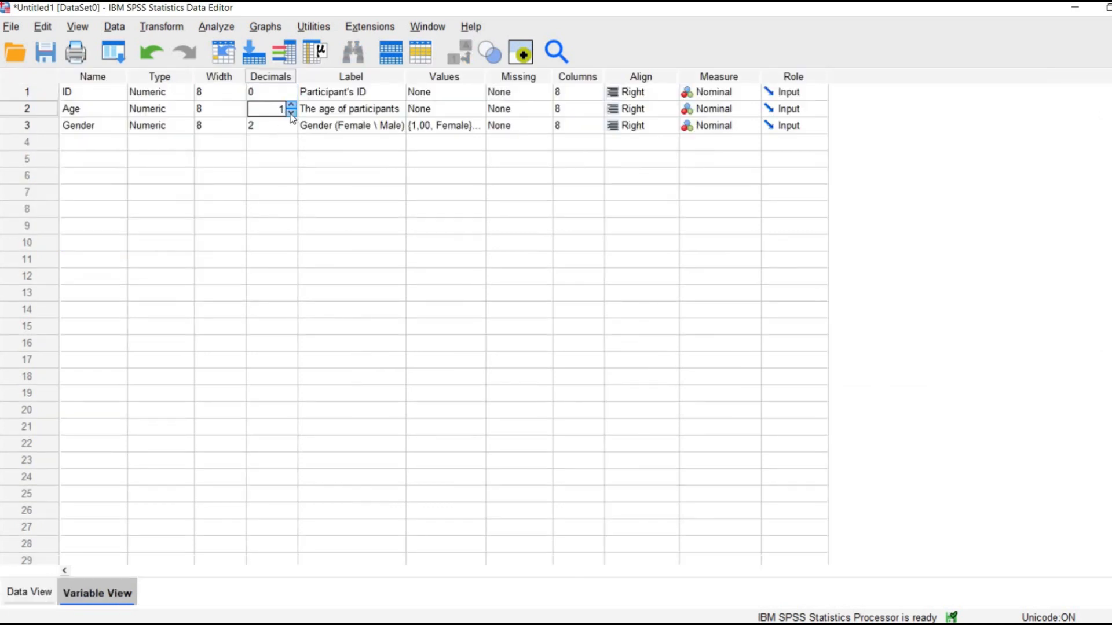
click(291, 114)
click(291, 128)
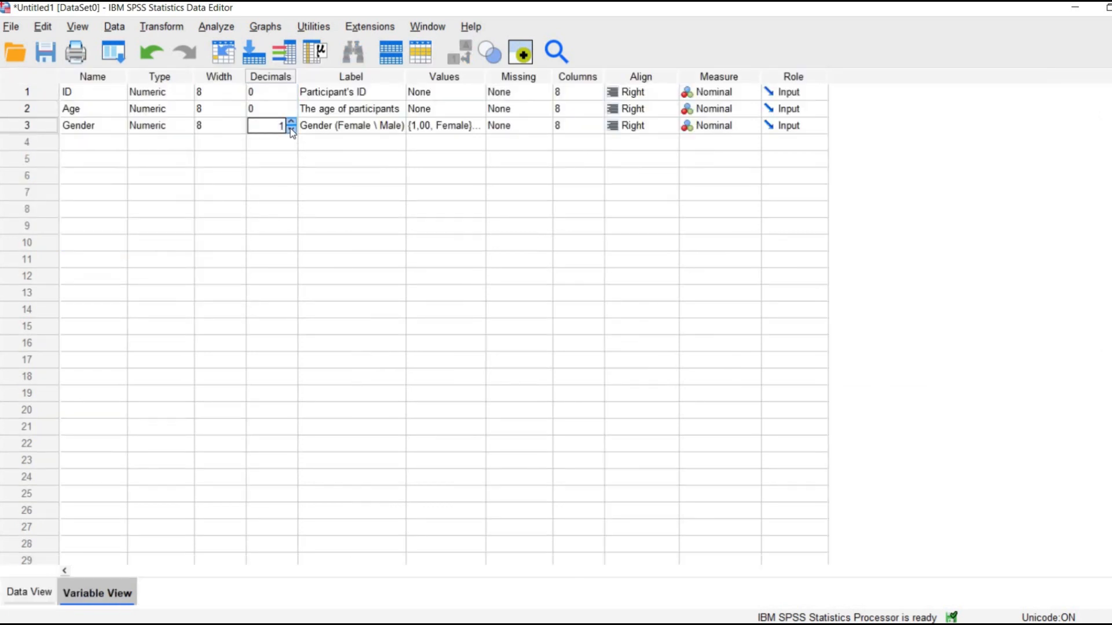
click(290, 129)
click(266, 144)
click(272, 127)
Try raising the ID variable's number of decimals, and return it to 0.
click(291, 94)
click(291, 92)
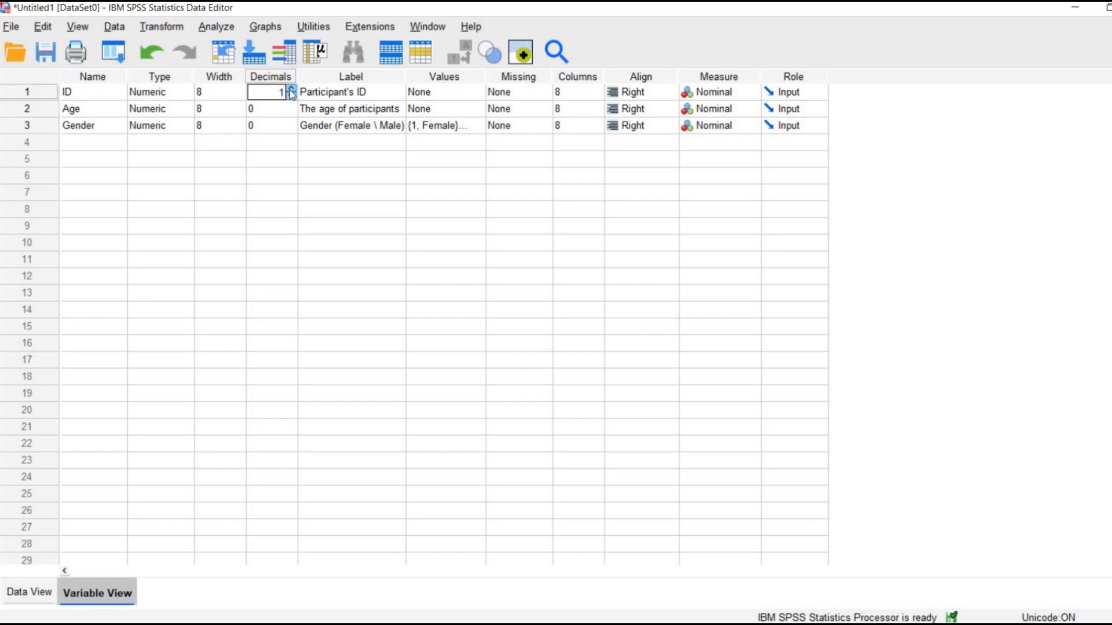
click(291, 90)
click(291, 91)
click(290, 96)
Switch to the Excel sample data workbook and copy the ten ages in cells B2 to B11.
click(33, 589)
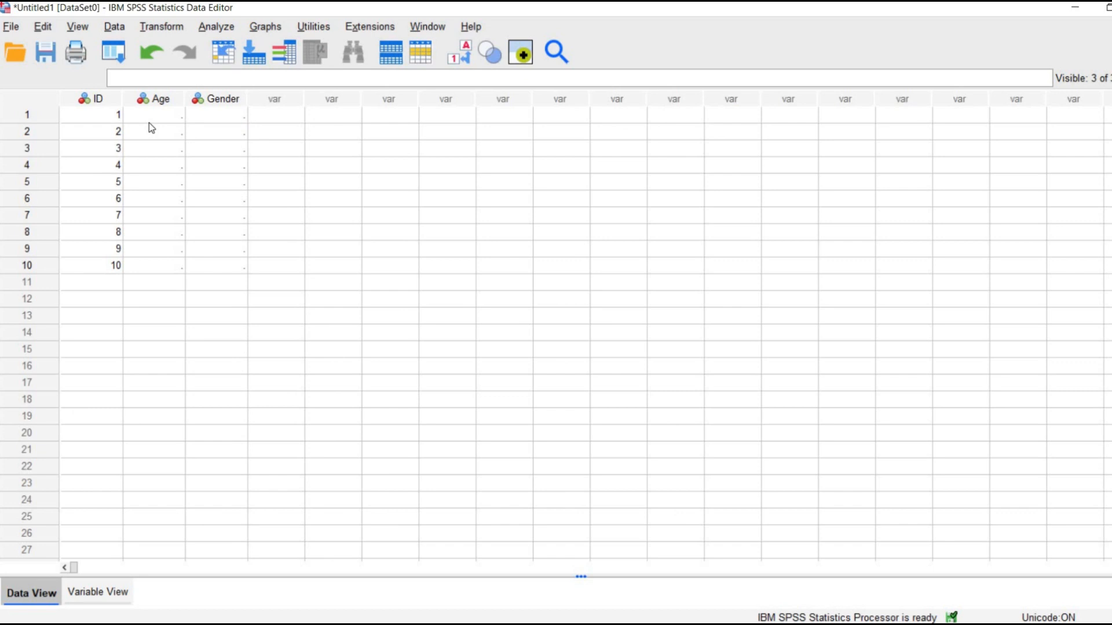
drag(153, 119, 168, 273)
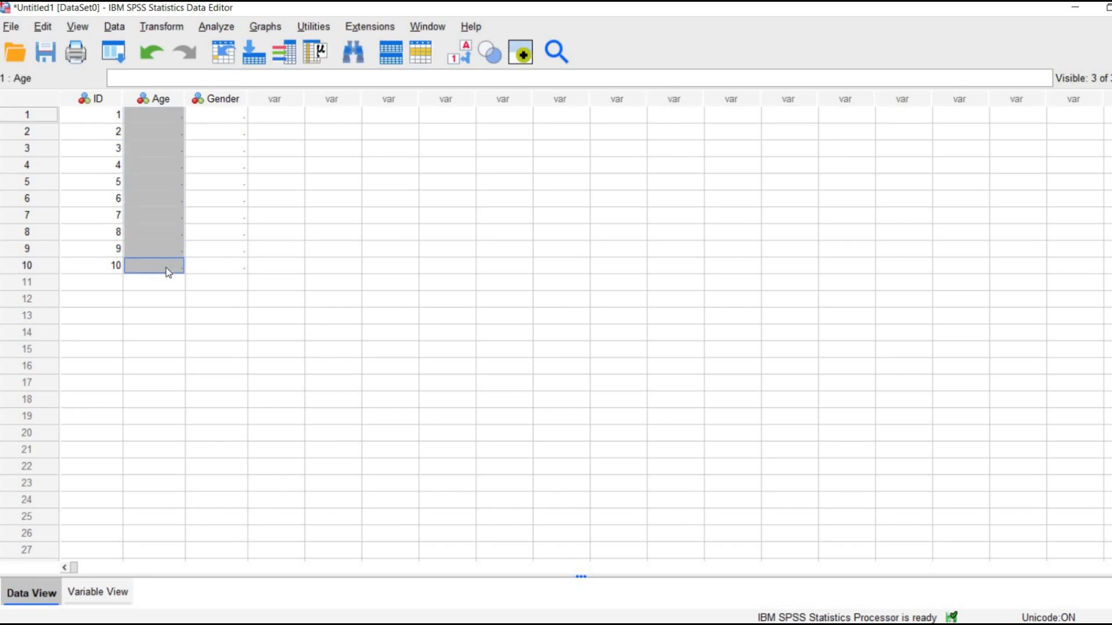
click(683, 624)
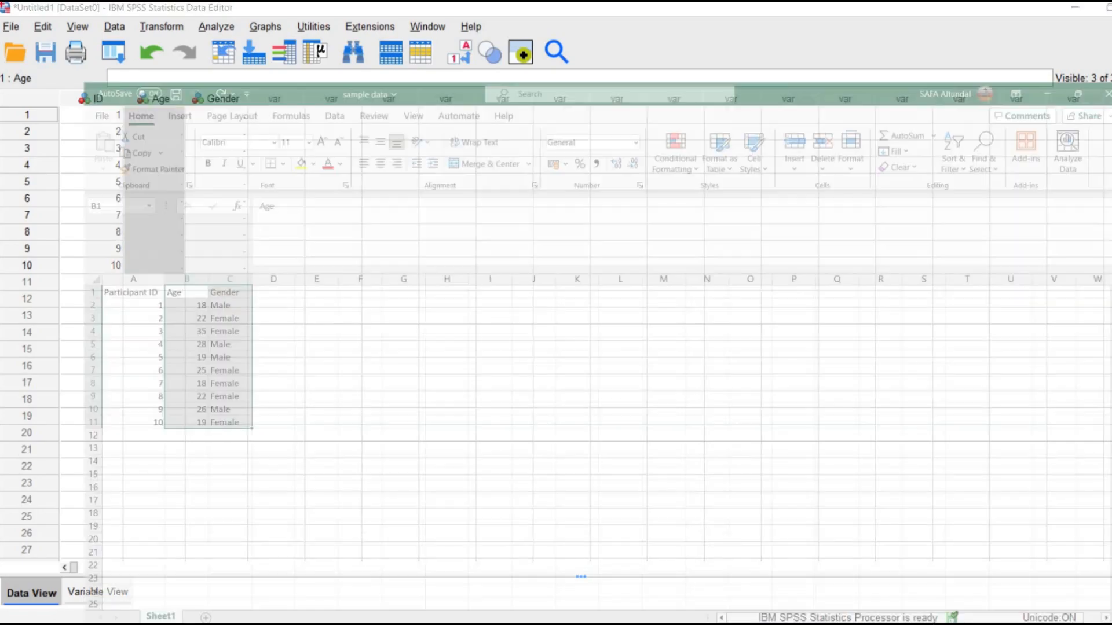
click(117, 306)
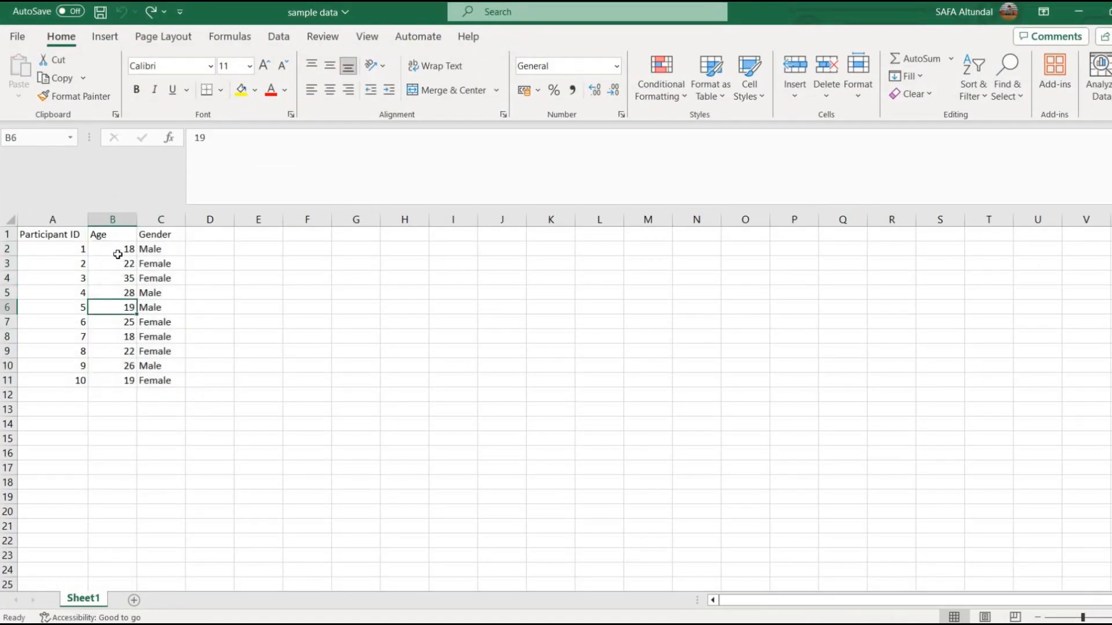
drag(118, 250, 108, 385)
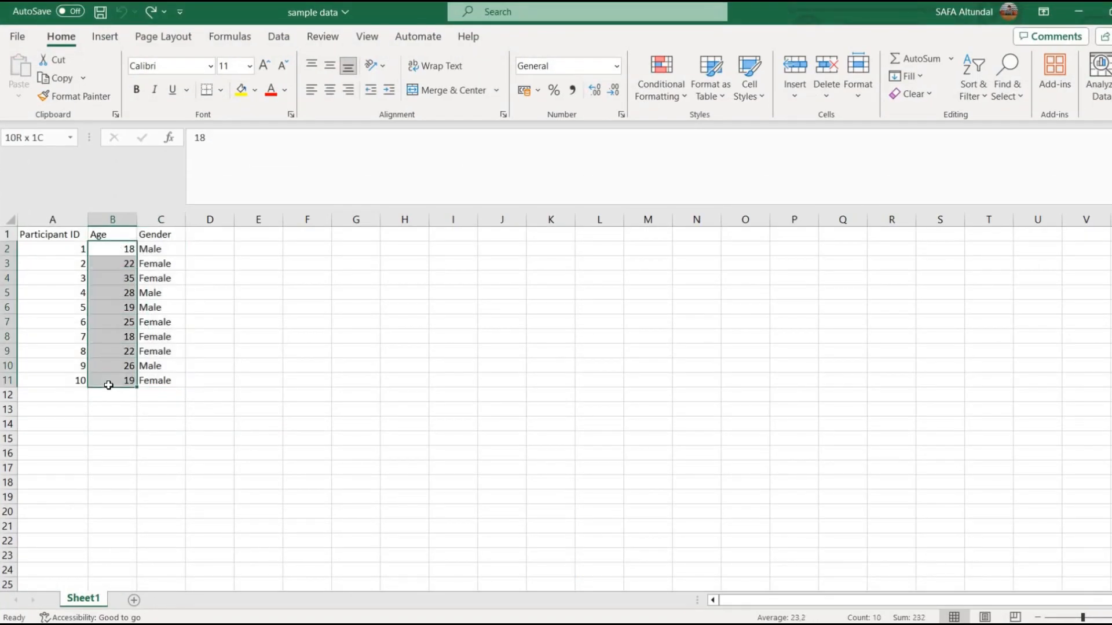
right_click(122, 324)
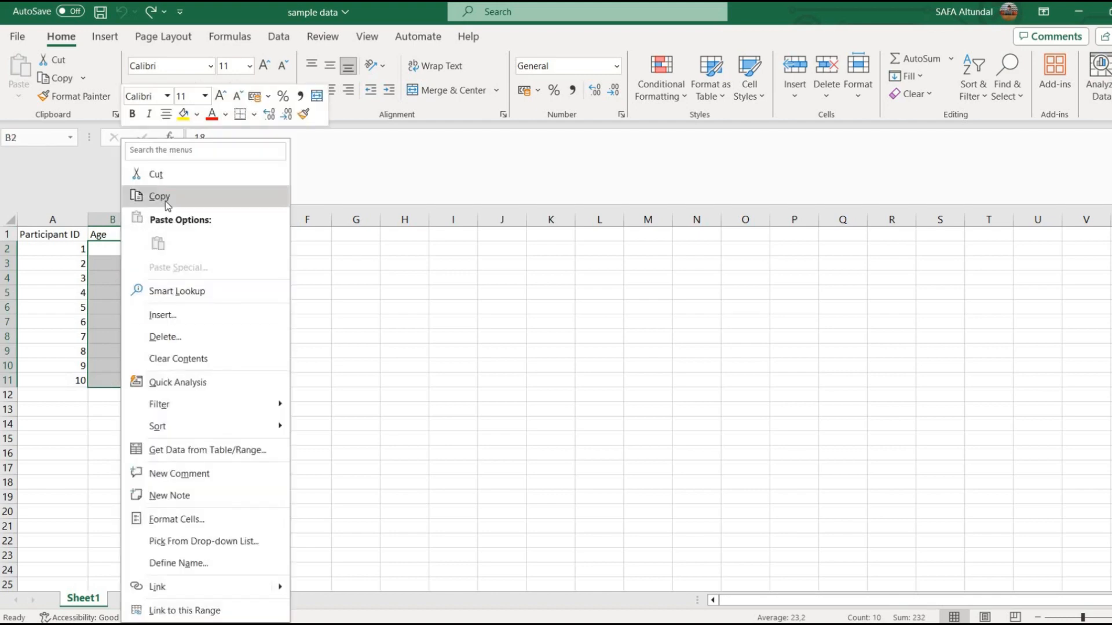
click(167, 206)
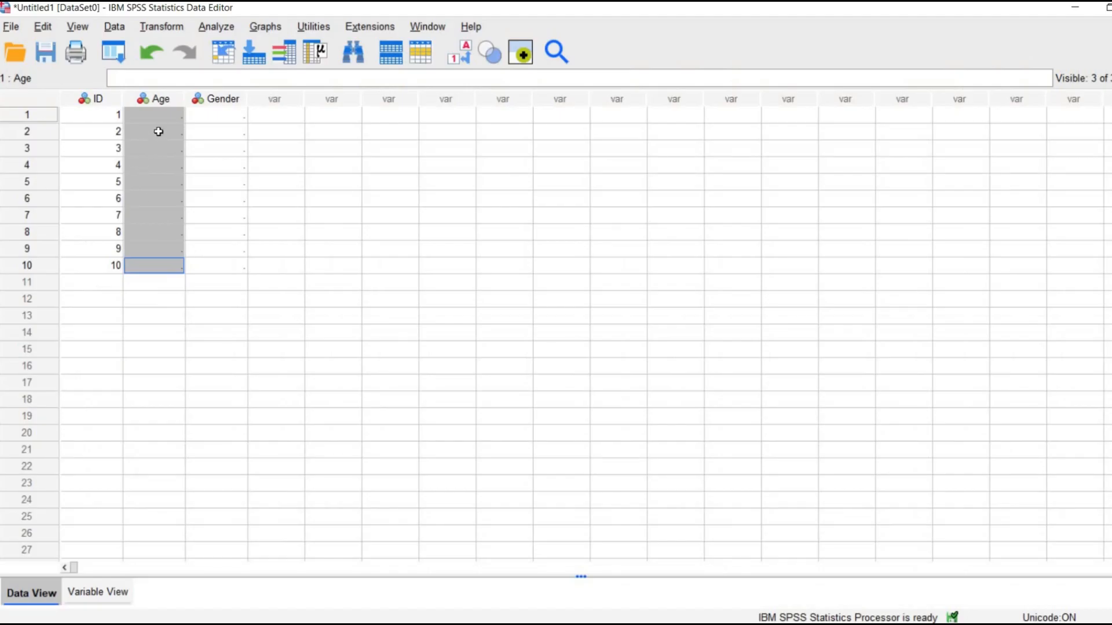
Paste the copied ages into the Age column in SPSS Data View, starting at row 1.
click(158, 115)
right_click(157, 116)
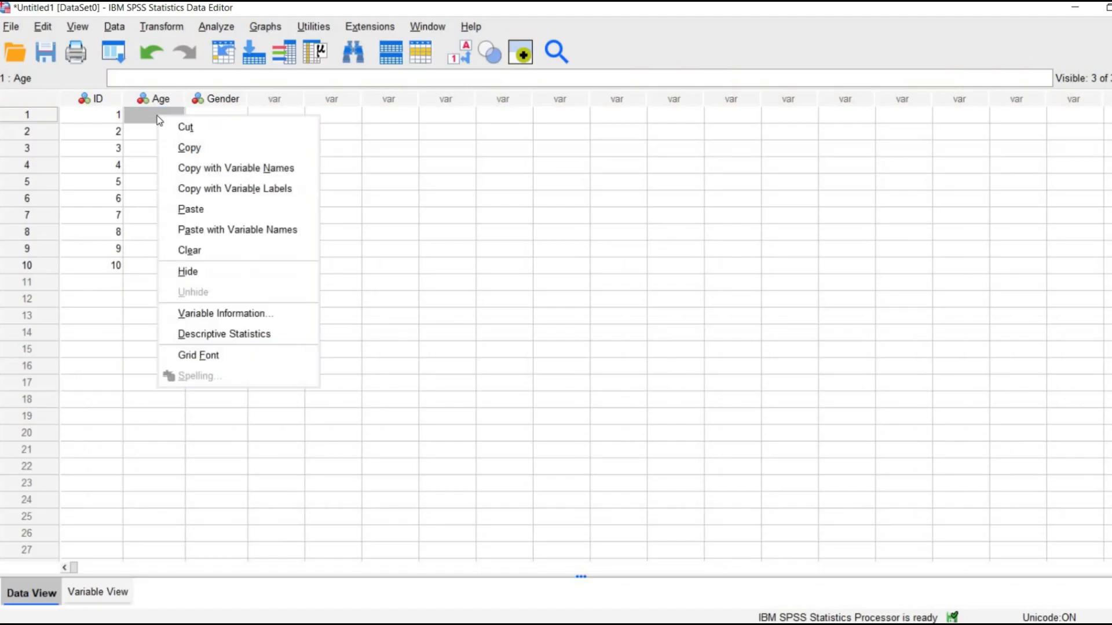
click(229, 214)
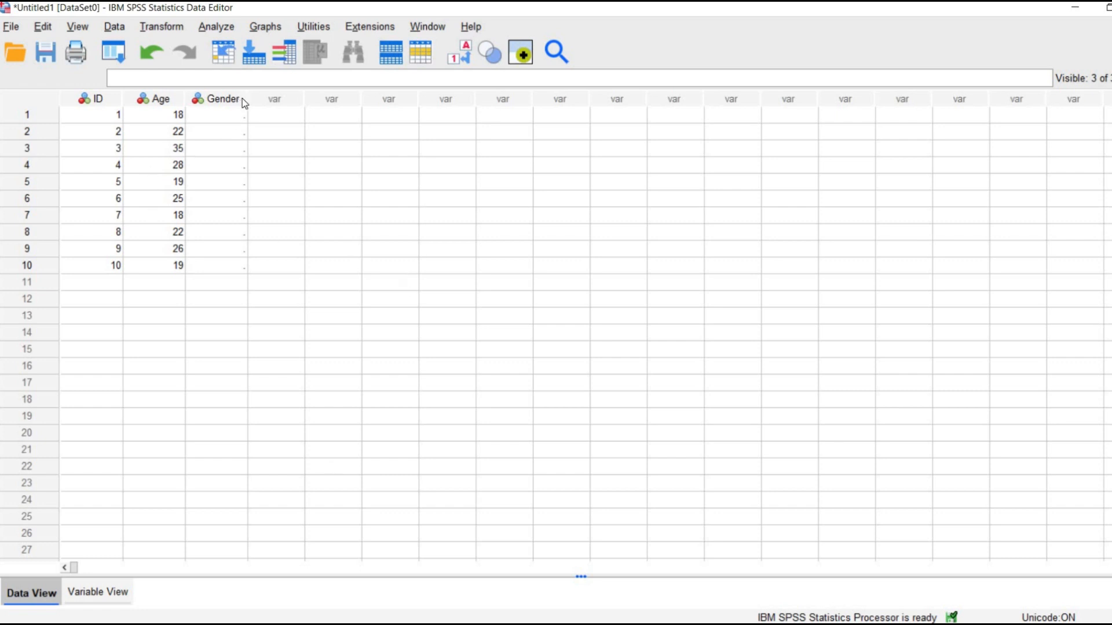
Check the value labels defined for the Gender variable in Variable View.
mouse_move(242, 99)
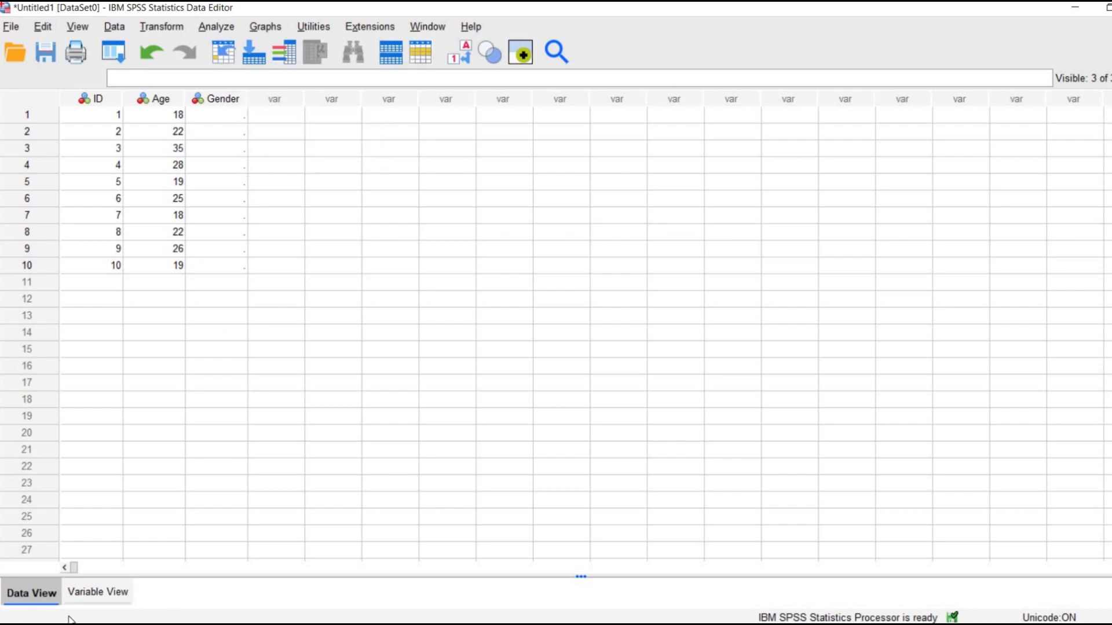
click(81, 592)
click(479, 125)
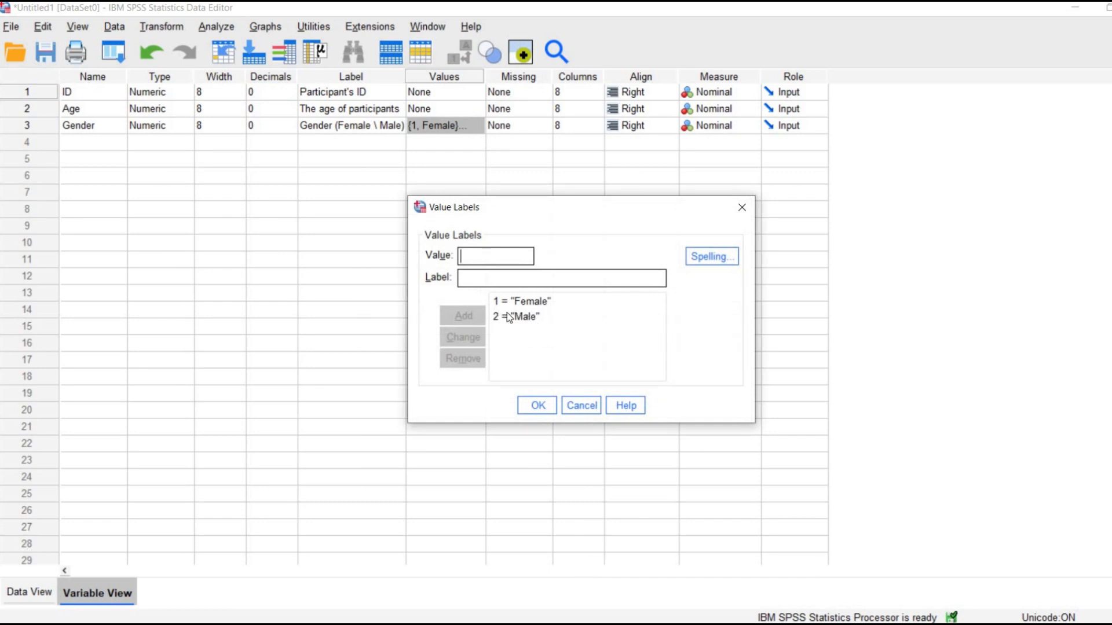
click(742, 208)
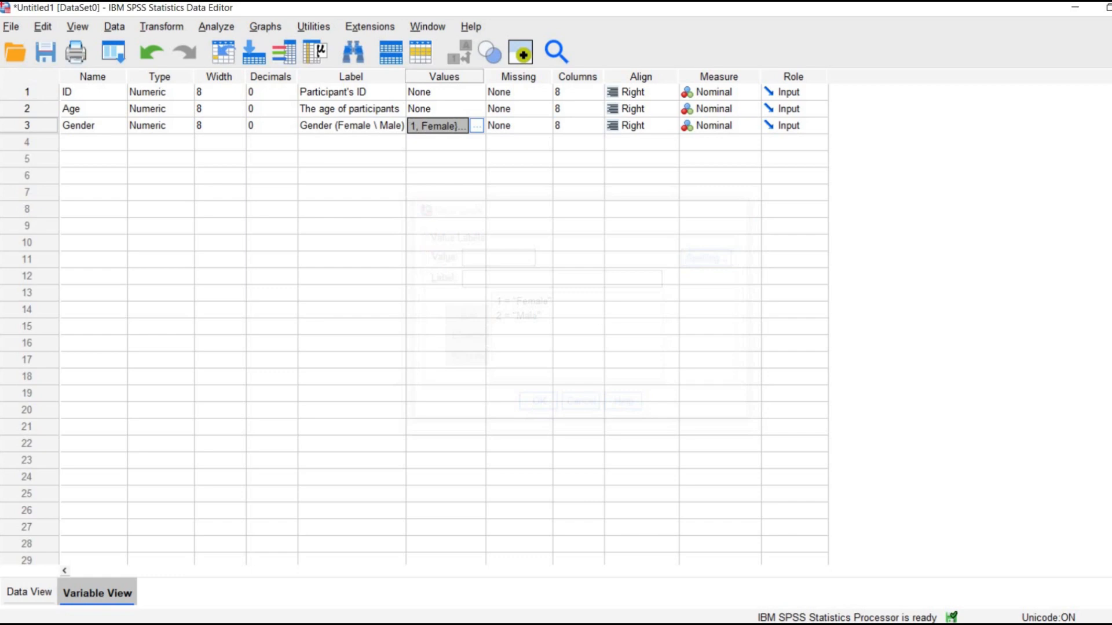
Enter 2 as participant 1's Gender in Data View and look up participant 2's gender in the Excel workbook.
click(30, 593)
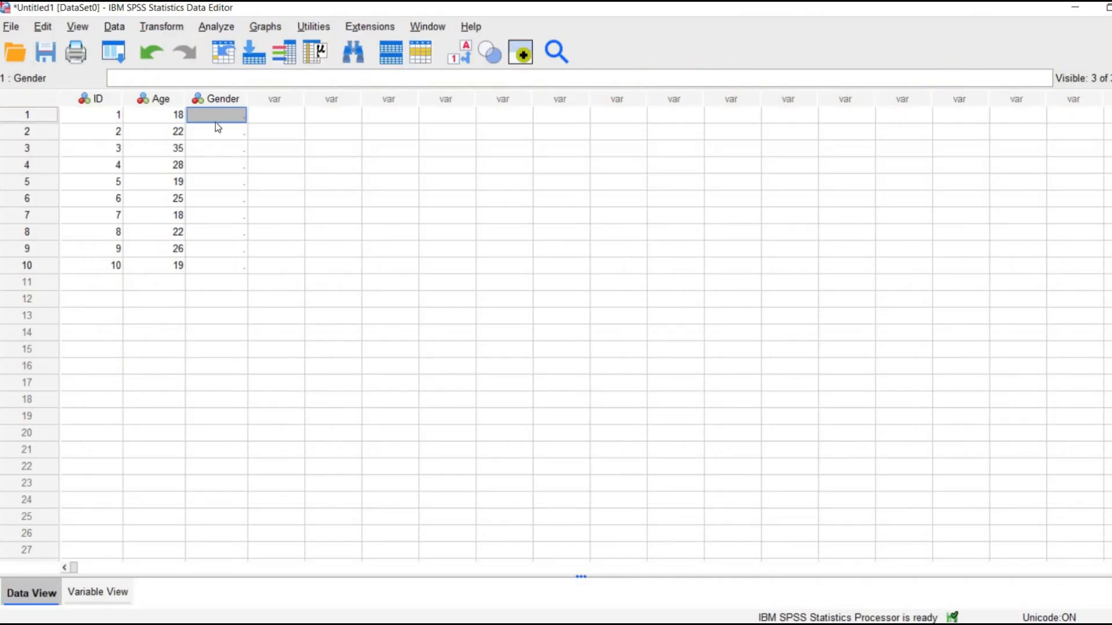
text(2)
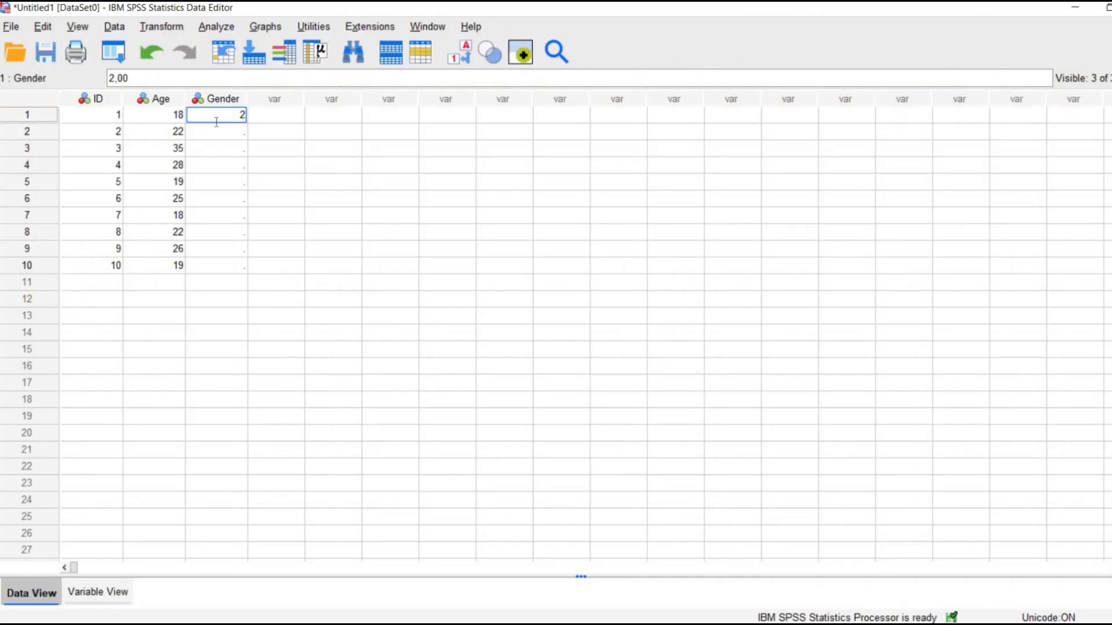
click(218, 129)
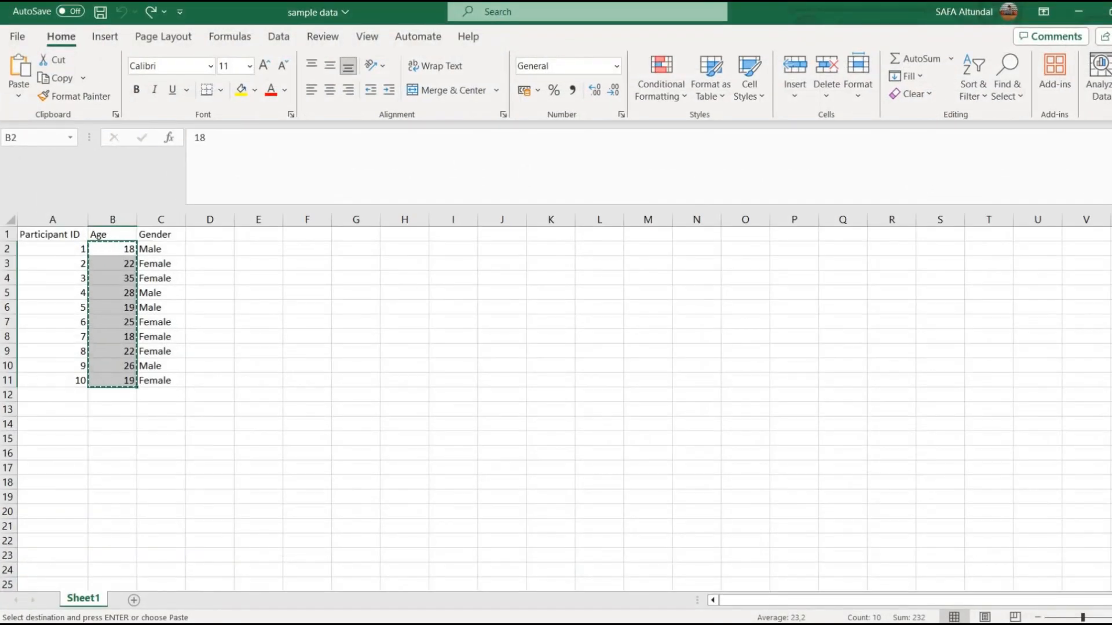
click(148, 268)
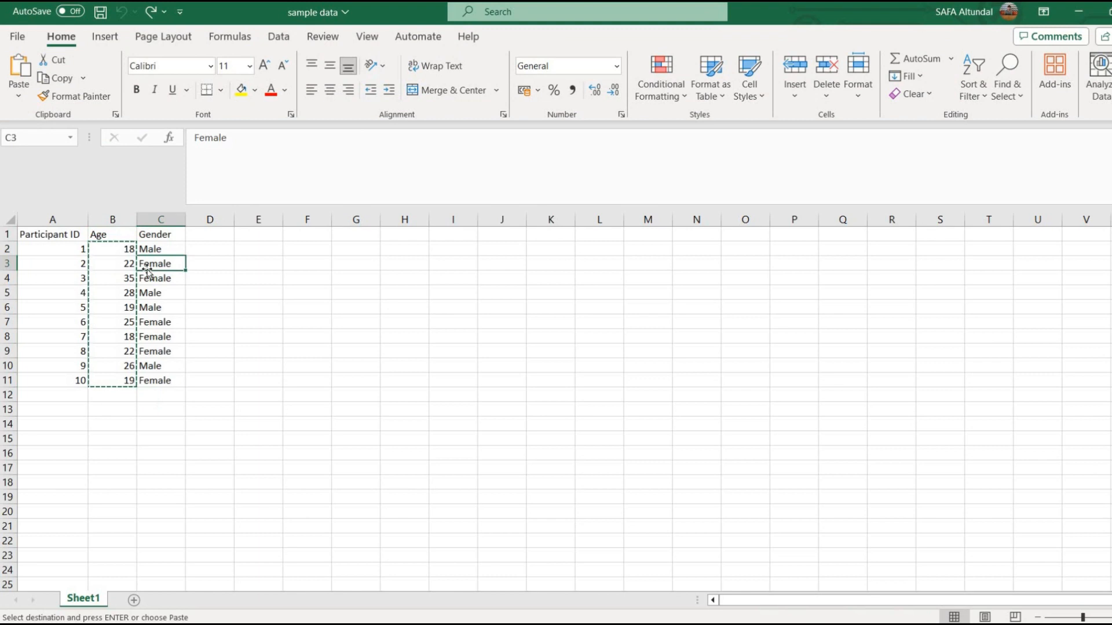
click(226, 265)
key(Return)
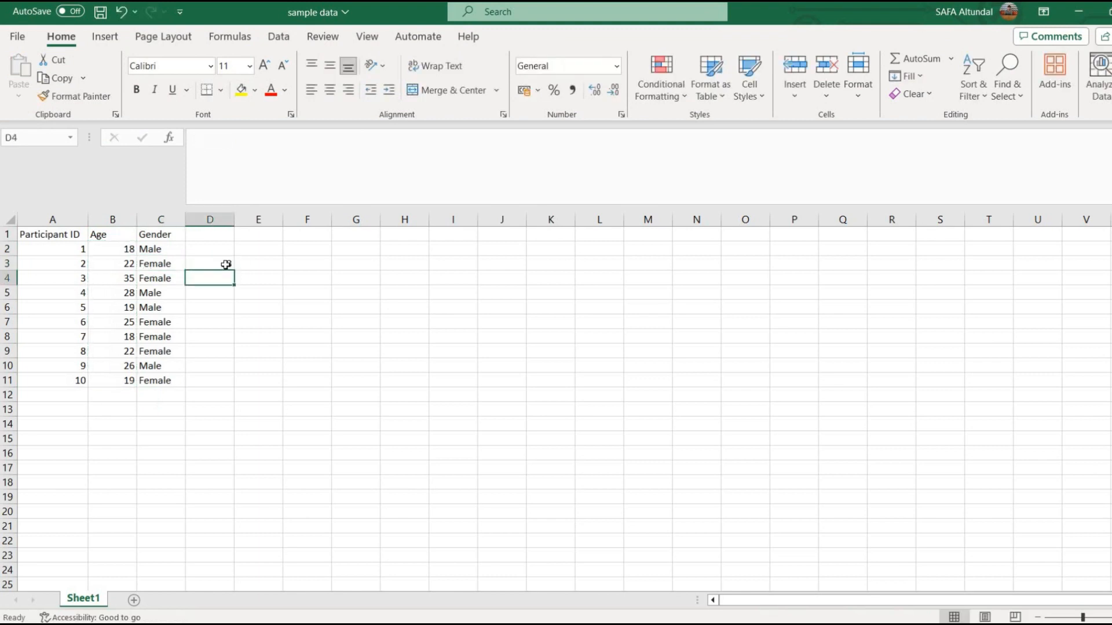
key(Up)
key(BackSpace)
key(Left)
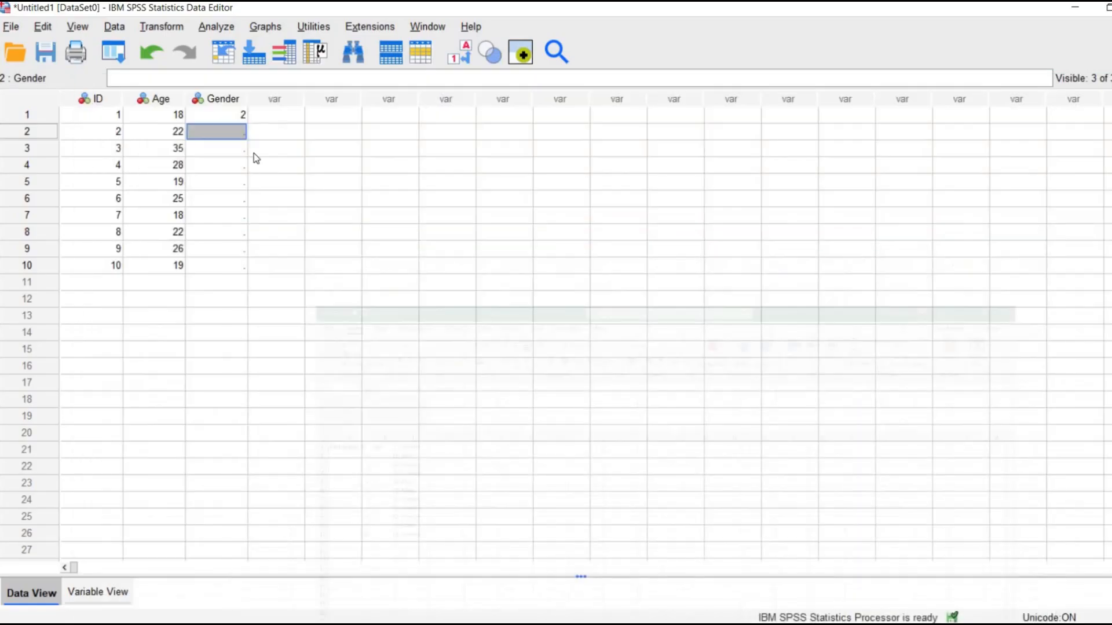
Enter Gender code 1 for participants 2 and 3 in SPSS, checking their gender in the Excel workbook.
text(1)
key(Return)
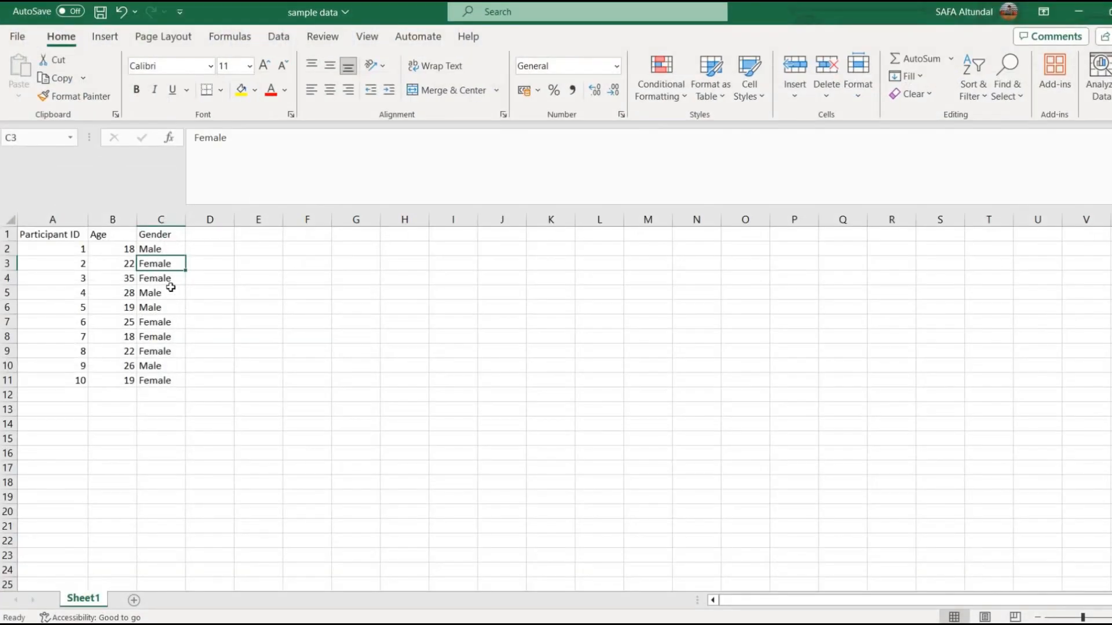
click(168, 281)
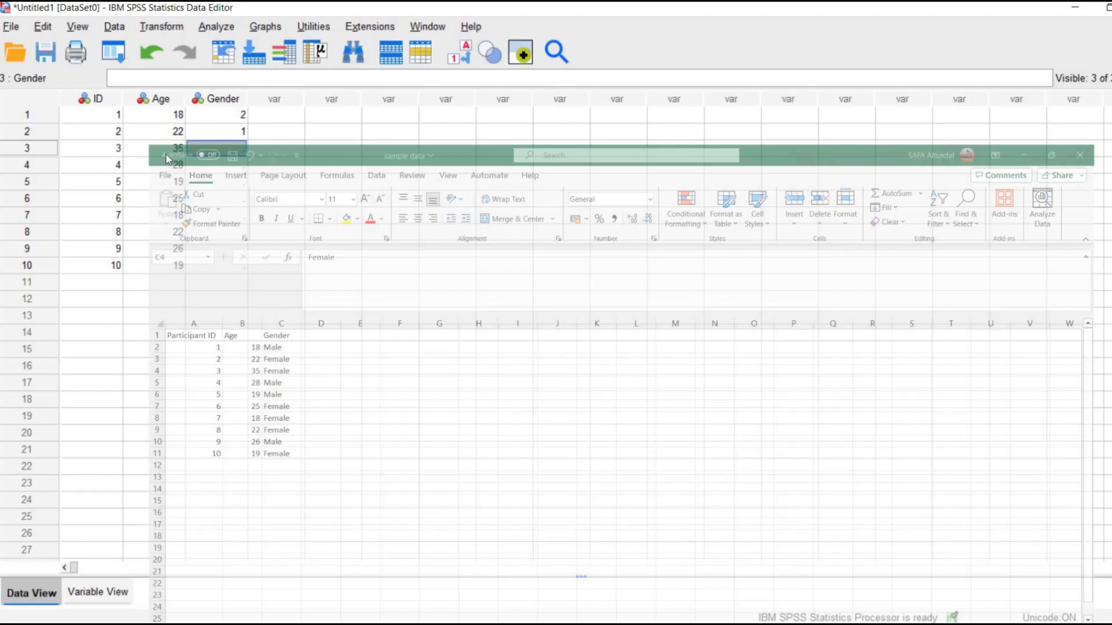
text(1)
key(Return)
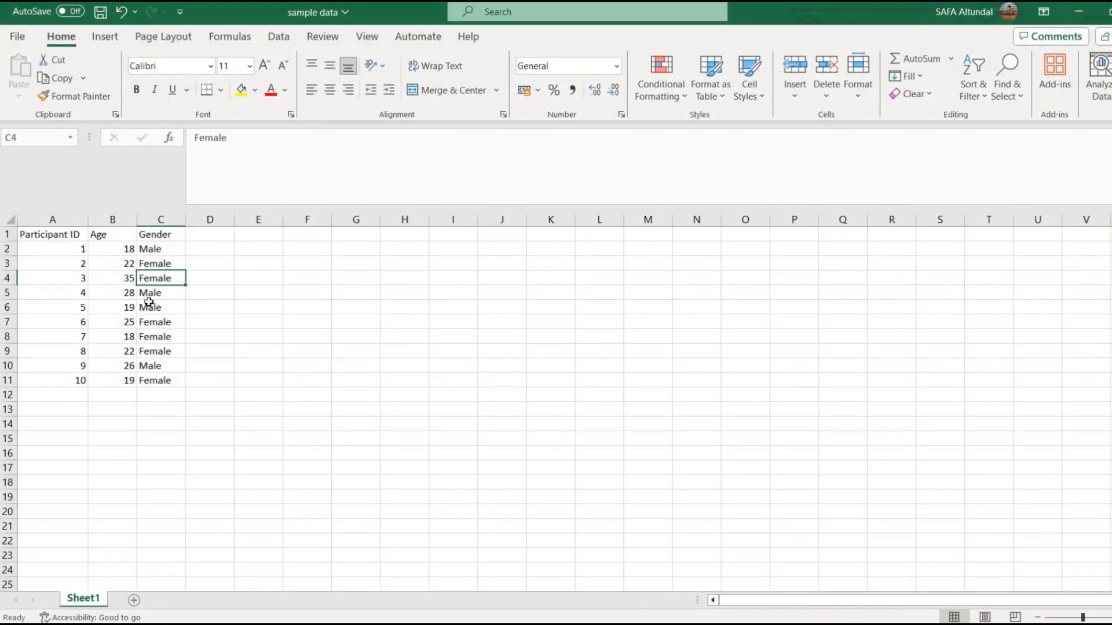
Look up the gender of participants 4 and 5 in Excel and enter code 2 for both in SPSS.
drag(148, 295, 147, 308)
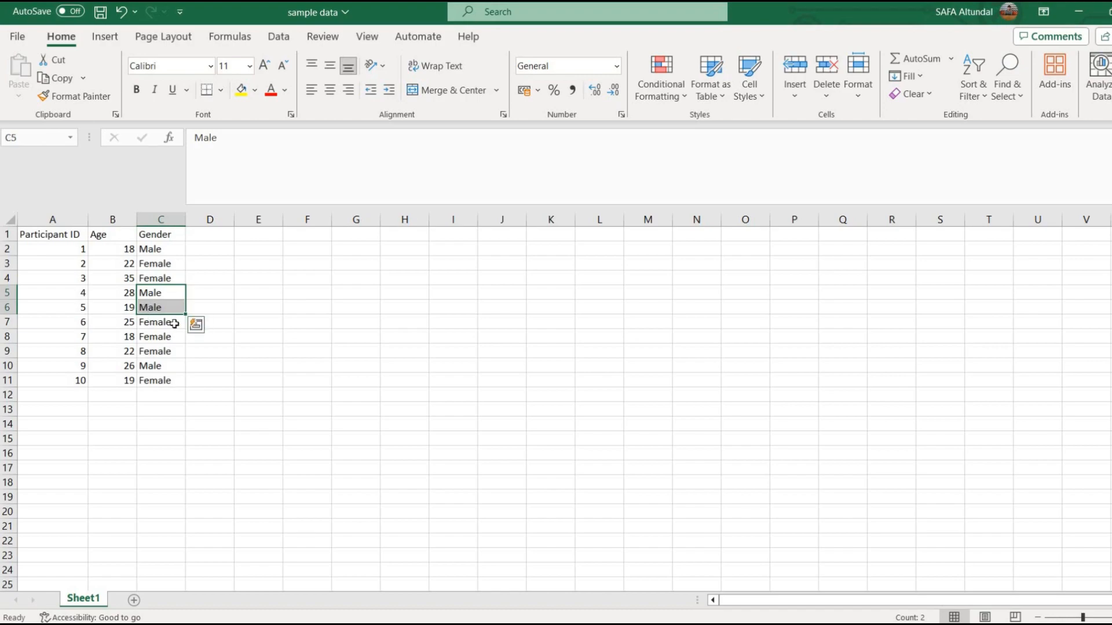
click(618, 624)
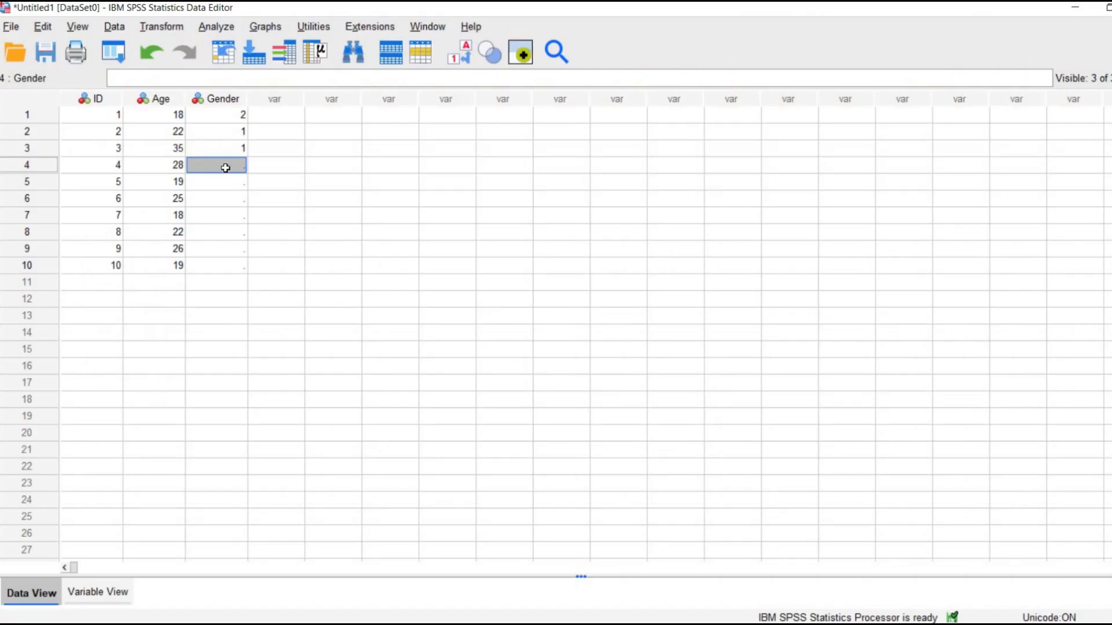
text(2)
key(Return)
text(2)
key(Return)
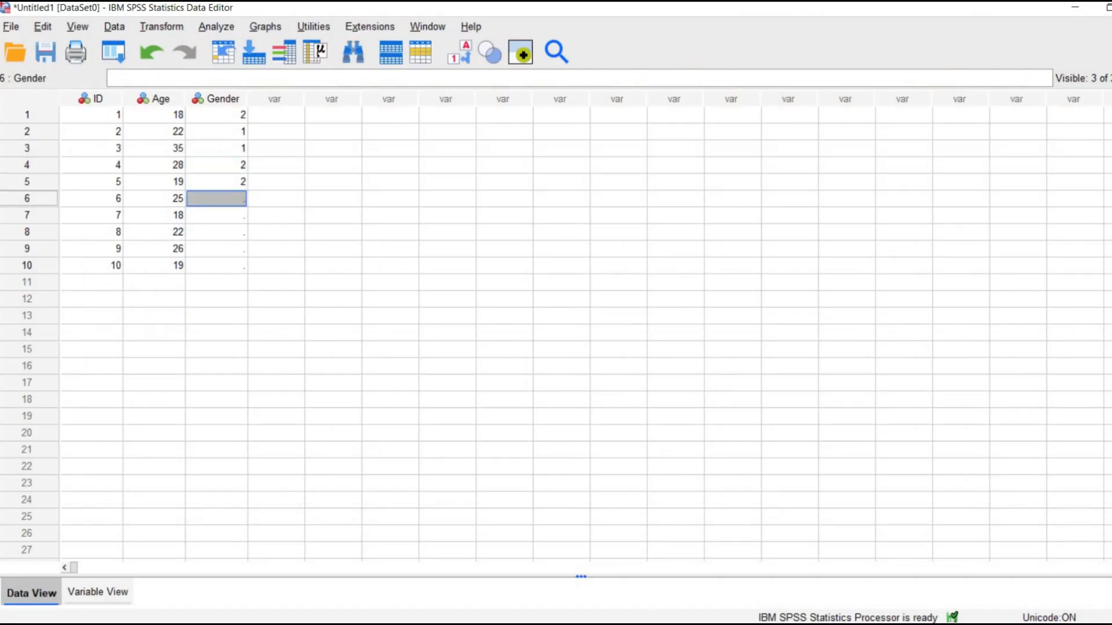
Look up the gender of participants 6 to 8 in Excel and enter code 1 for all three in SPSS.
click(619, 624)
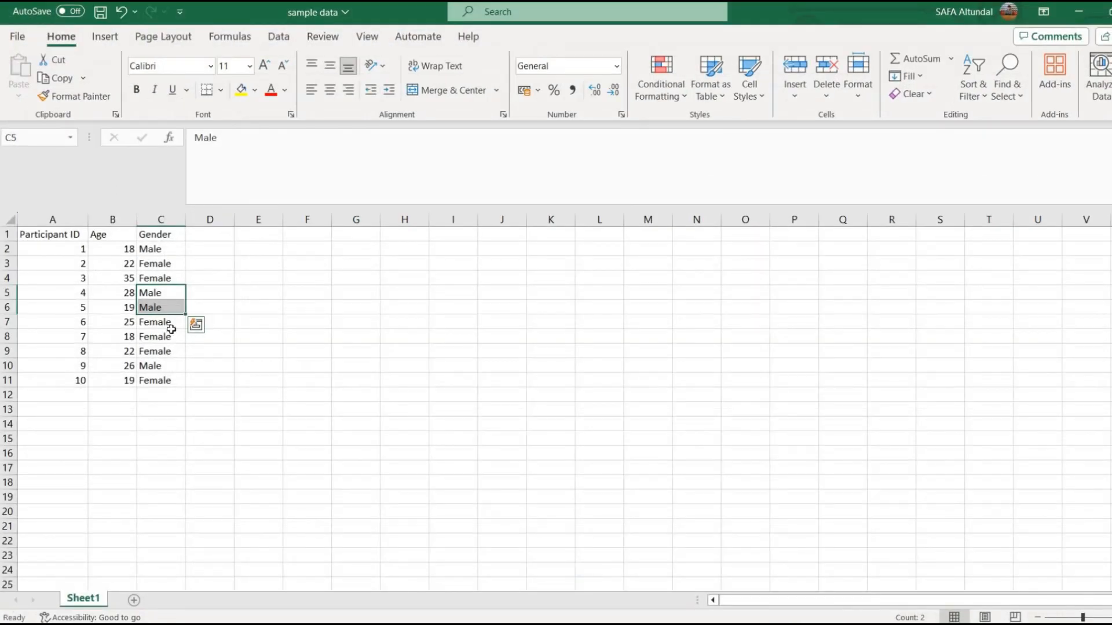
drag(172, 330, 171, 350)
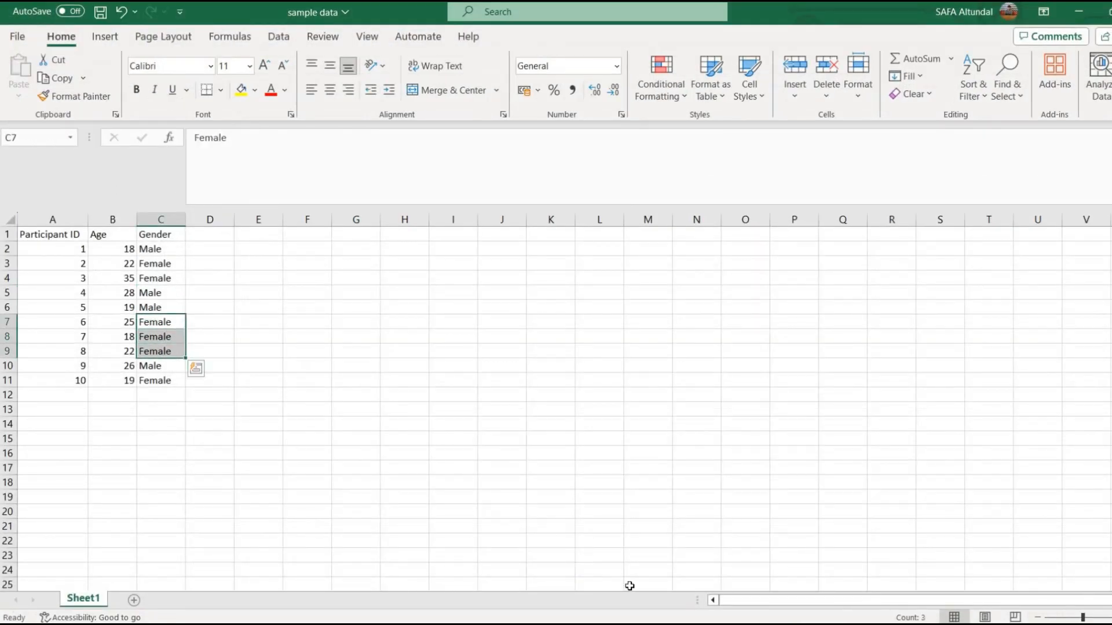
click(618, 624)
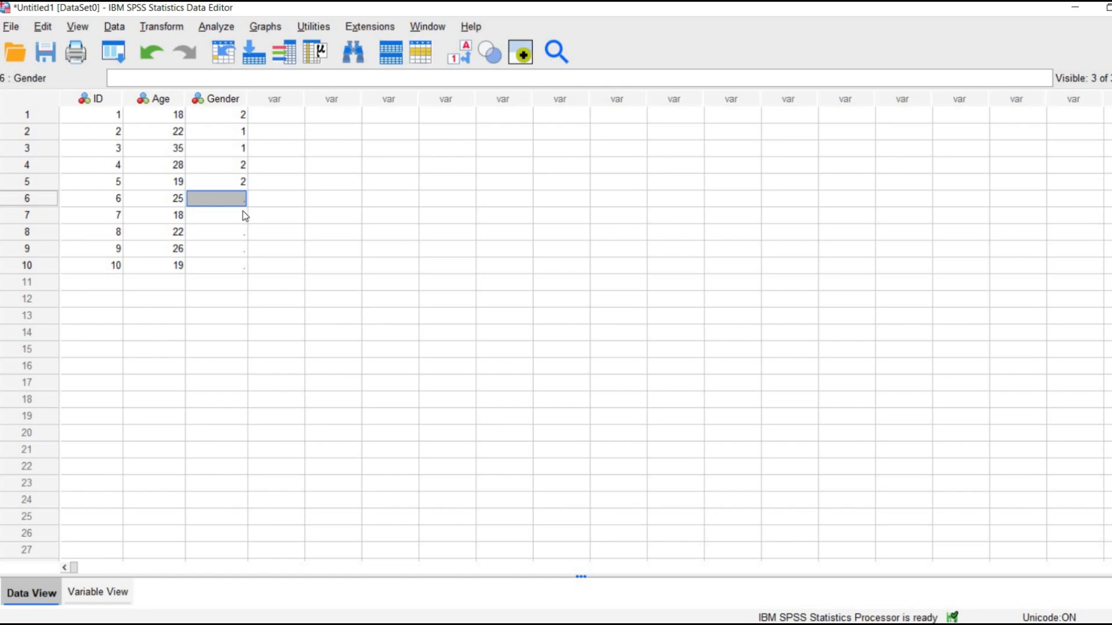
text(1)
key(Return)
text(1)
key(Return)
text(1)
key(Return)
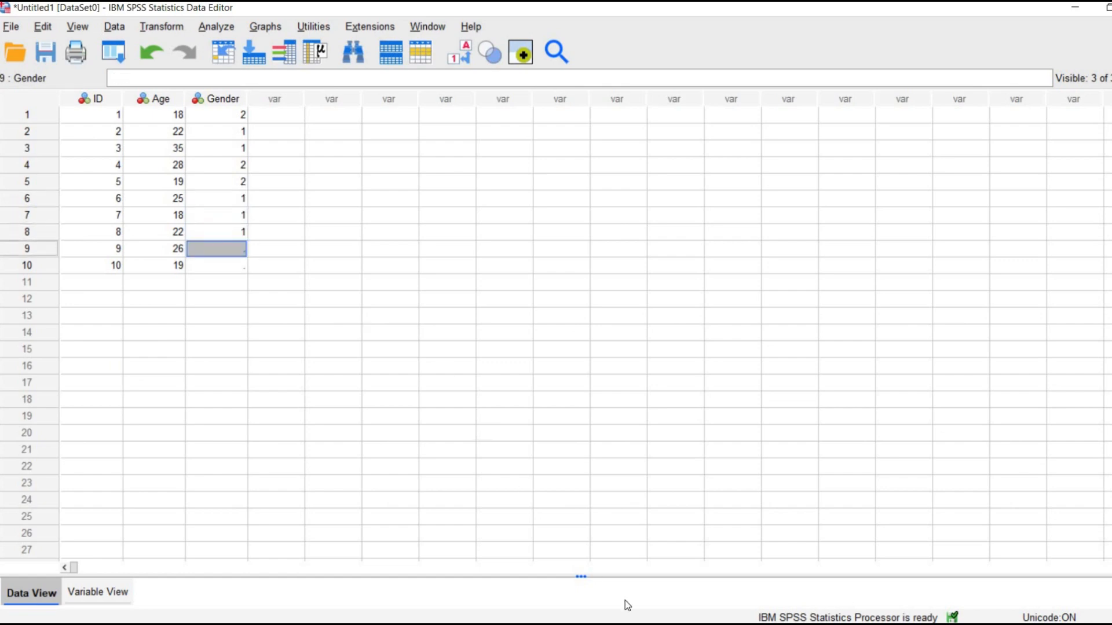
Check participants 9 and 10 in Excel, enter Gender codes 2 and 1 for them in SPSS, and select the ten Gender values.
click(625, 624)
drag(157, 366, 161, 388)
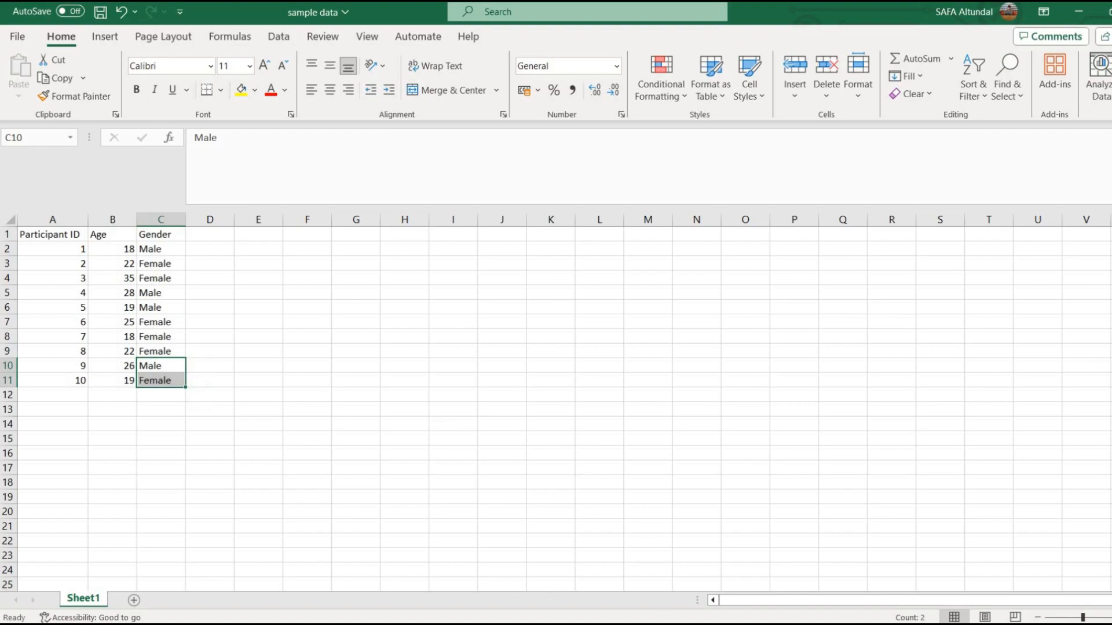
click(657, 624)
text(2)
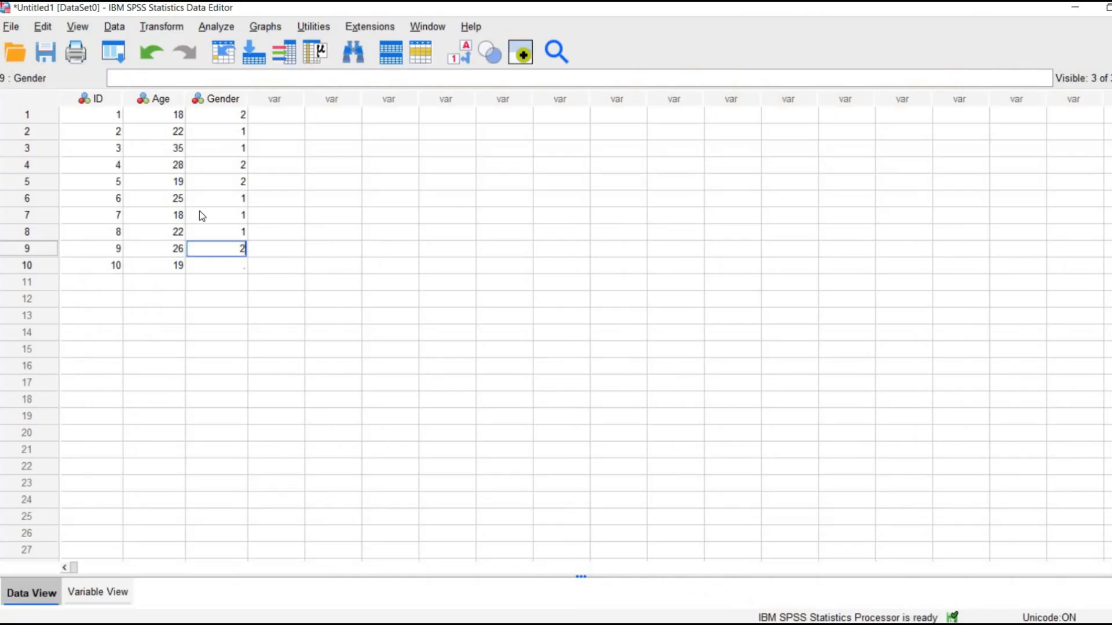
key(Return)
text(1)
key(Return)
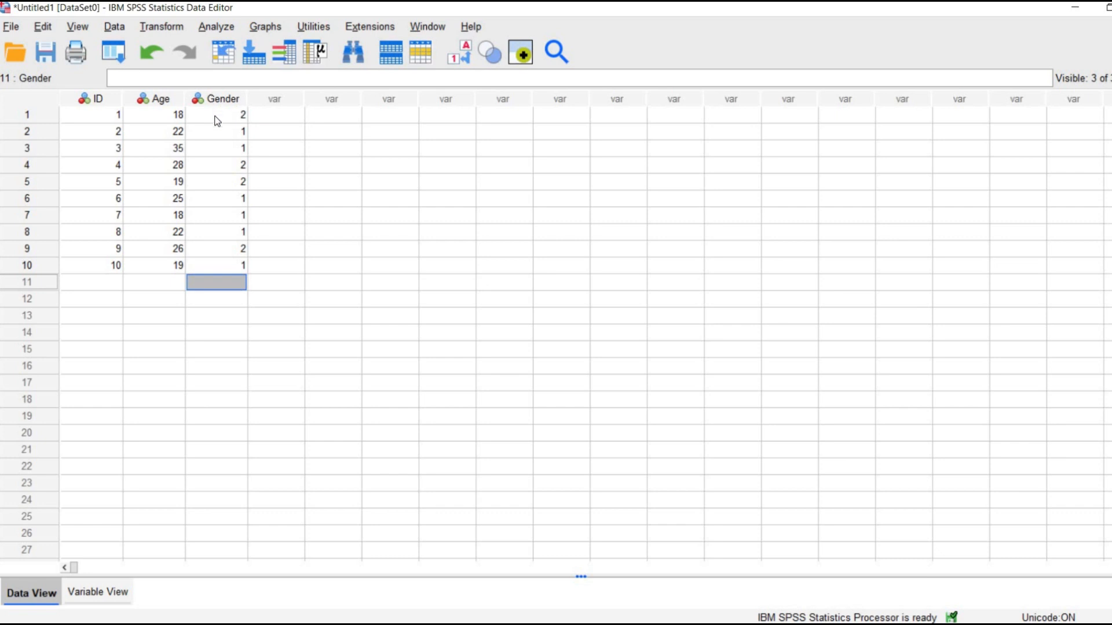
drag(217, 121, 229, 270)
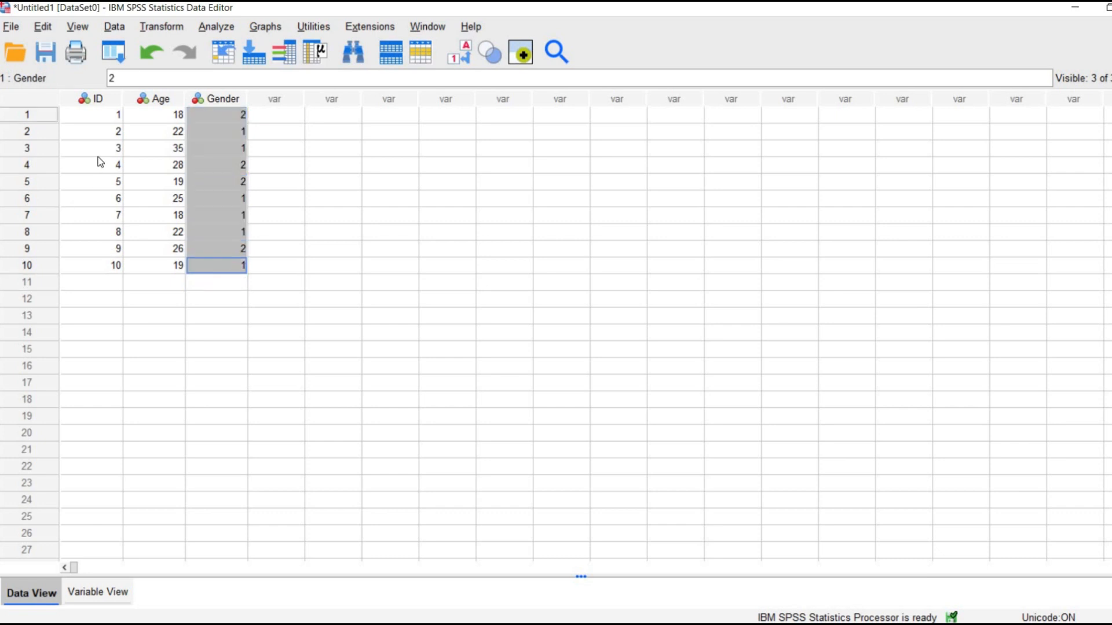
Go over the ten Age and ID values by selecting each column's entries, and inspect participant 5's ID and age.
drag(162, 115, 162, 268)
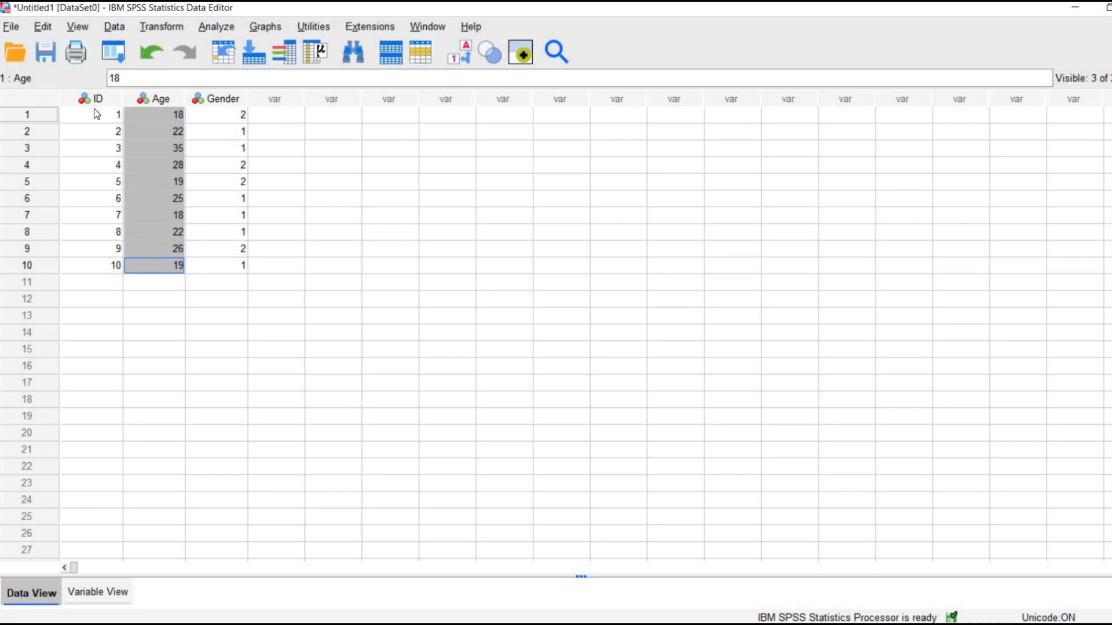
drag(94, 110, 115, 266)
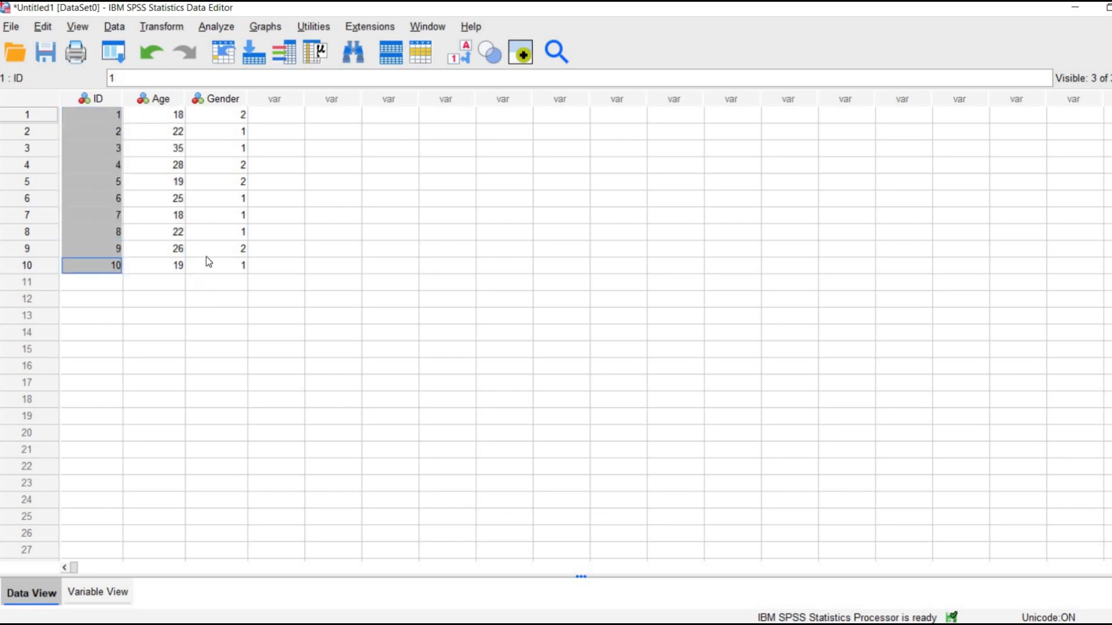
click(50, 183)
click(100, 183)
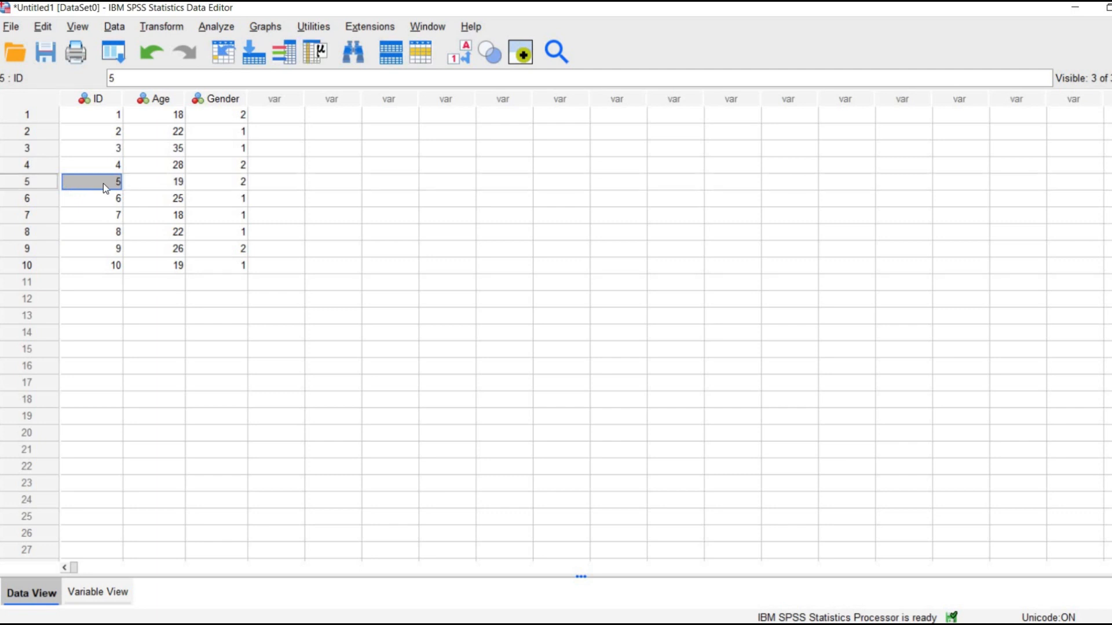
click(157, 185)
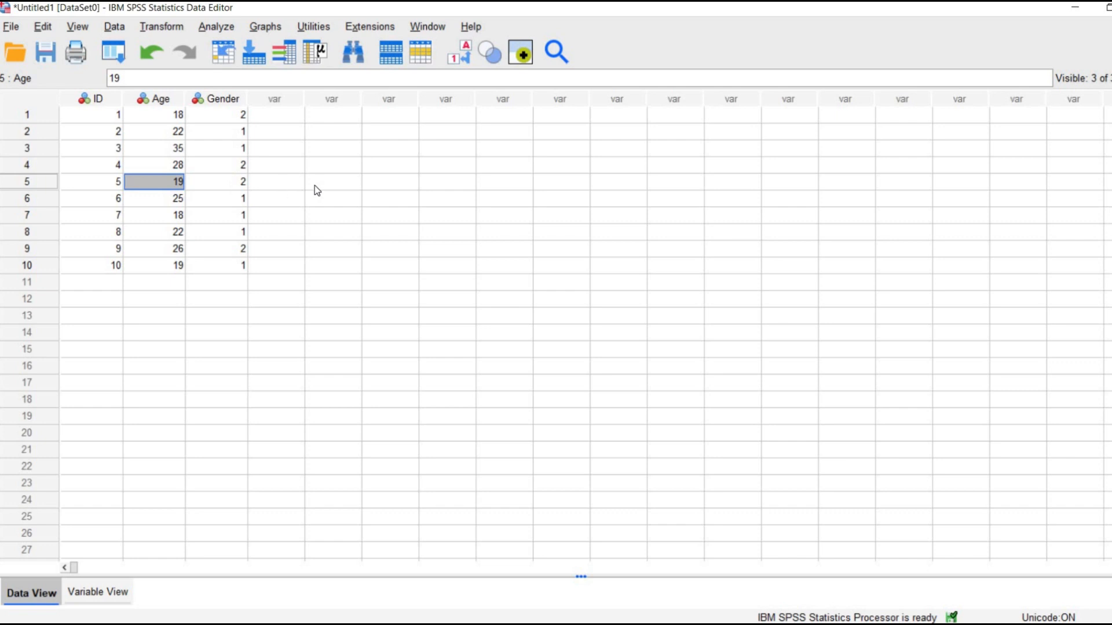
Toggle the value labels on and off twice to compare the Gender labels with their numeric codes.
click(460, 58)
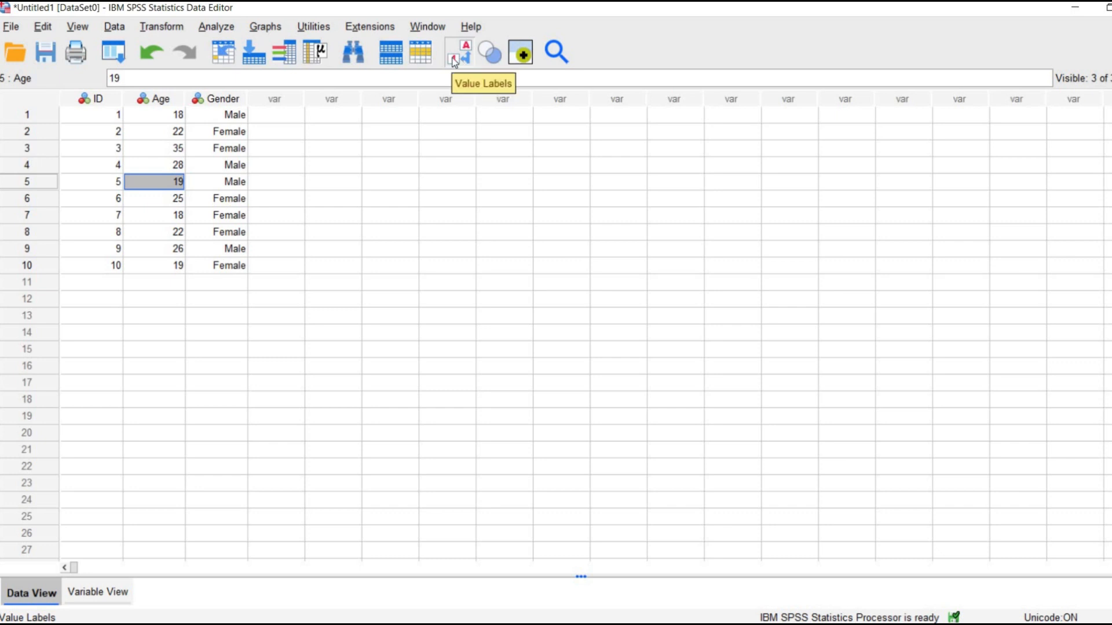
click(455, 62)
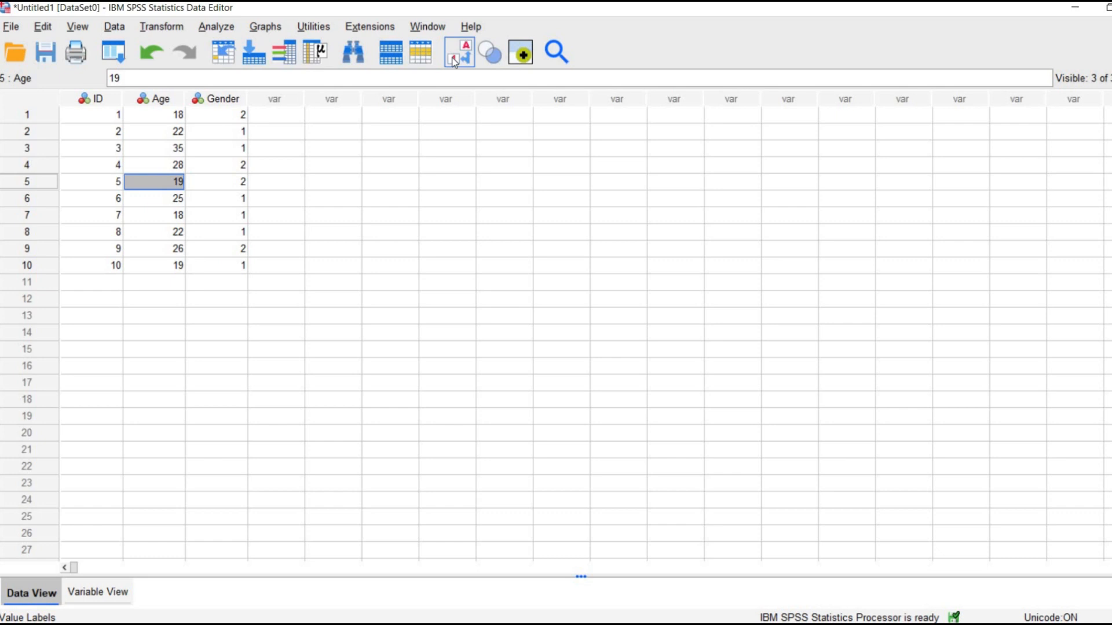
click(454, 63)
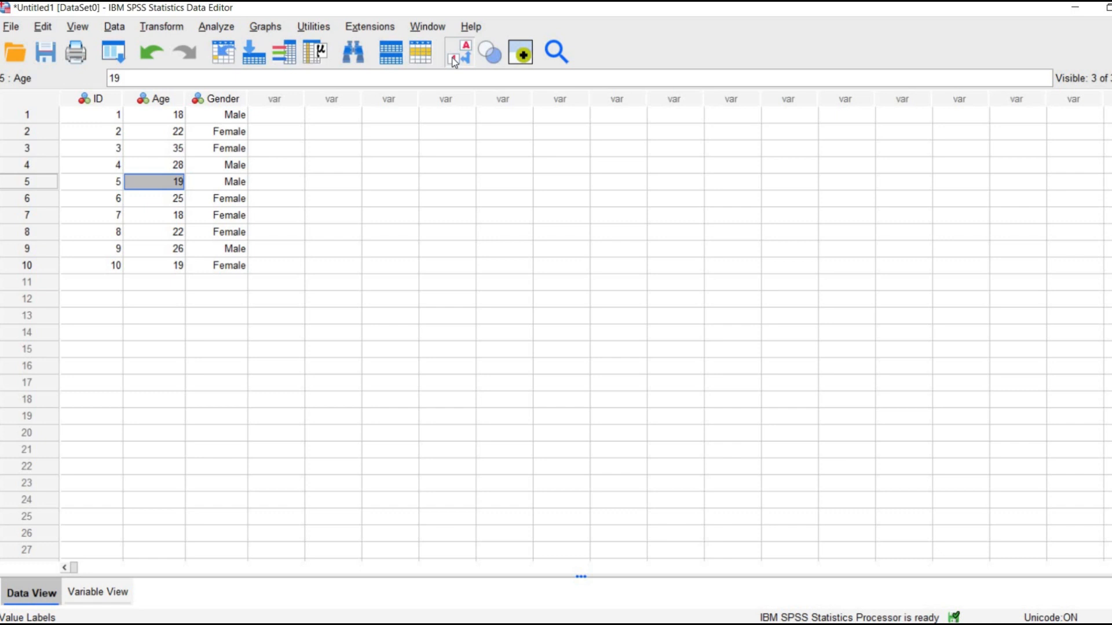
click(455, 62)
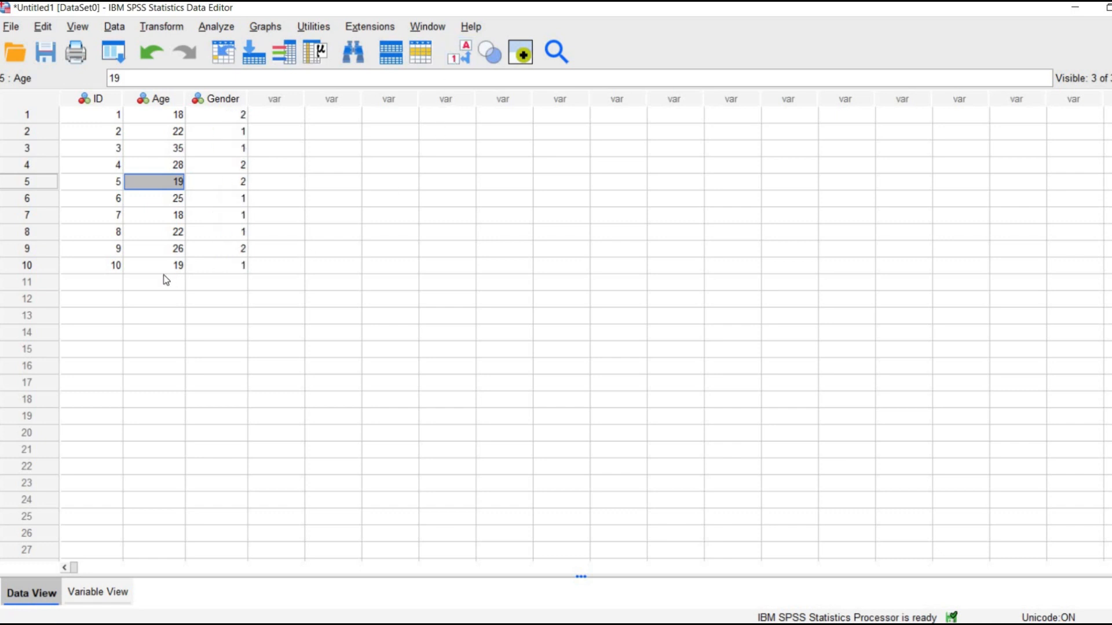
Select the whole block of ID, Age and Gender values for the ten participants.
drag(108, 116, 242, 266)
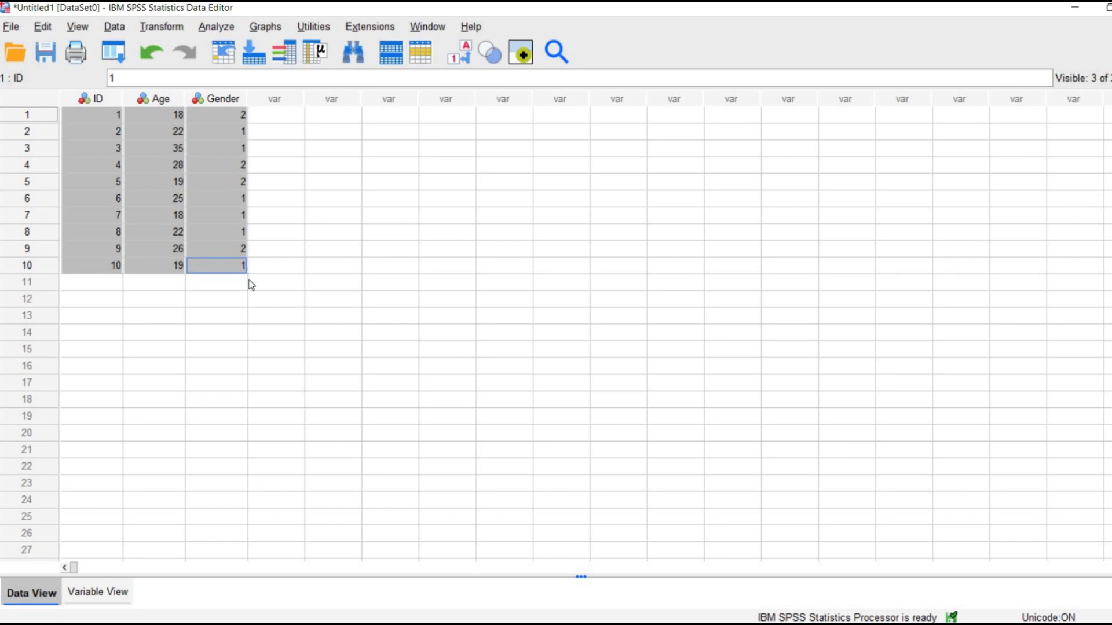
click(78, 121)
key(ctrl+a)
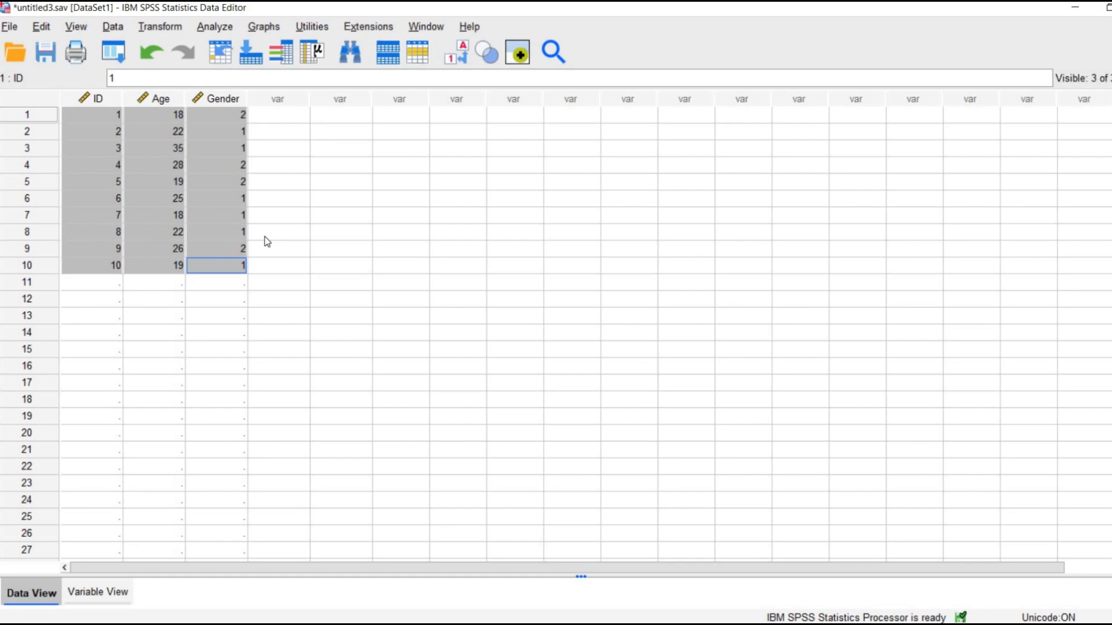
Save the dataset on the Desktop as an SPSS Statistics file named sample1.
click(10, 27)
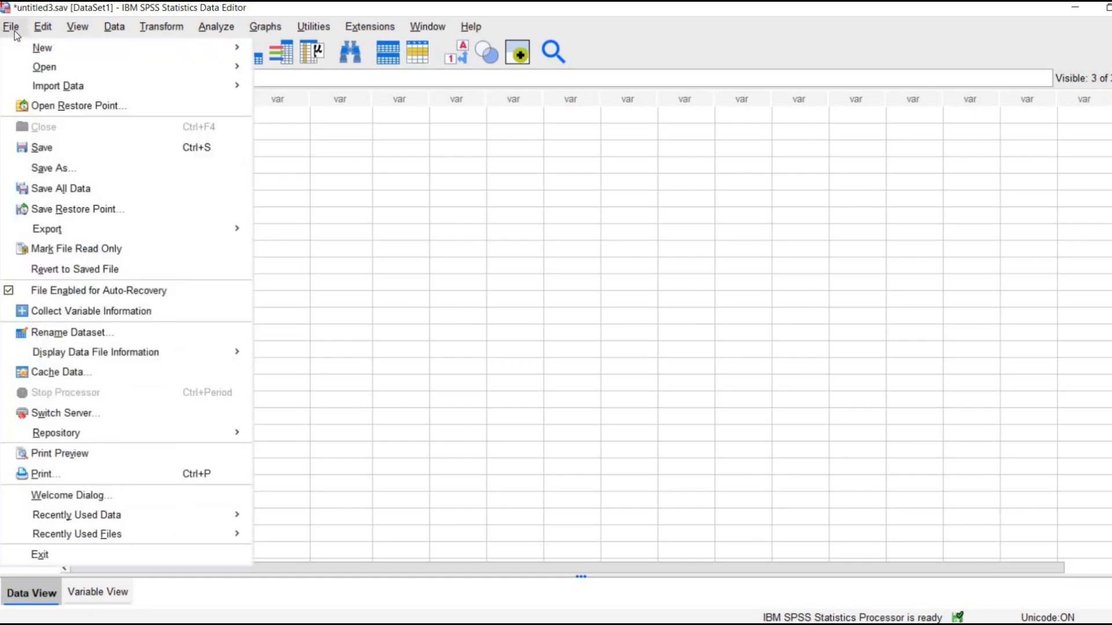
click(122, 169)
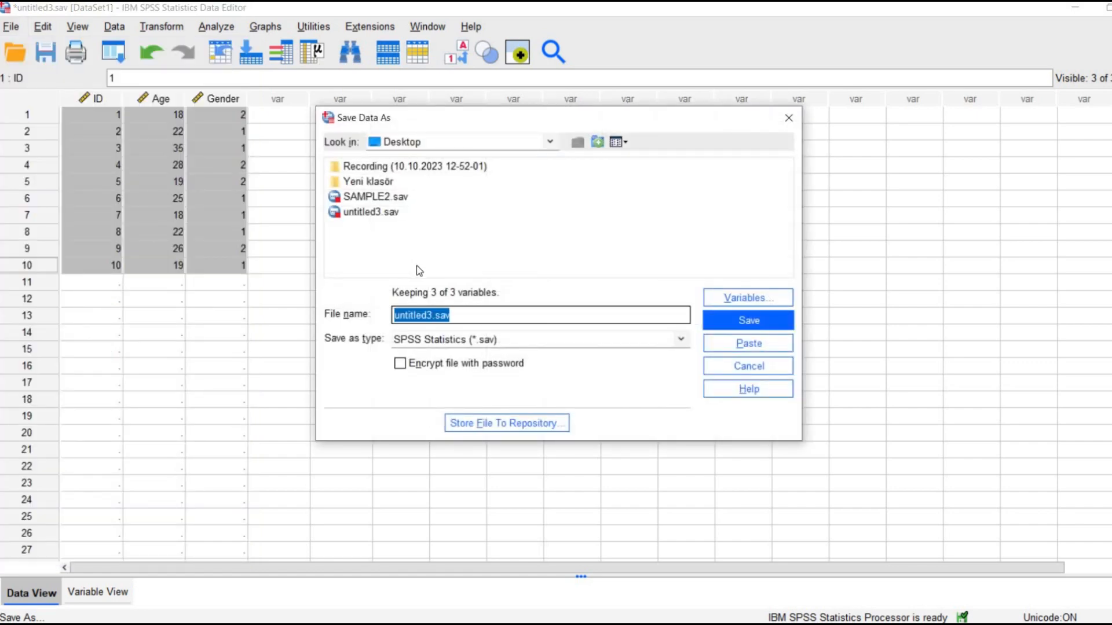
text(samplw1)
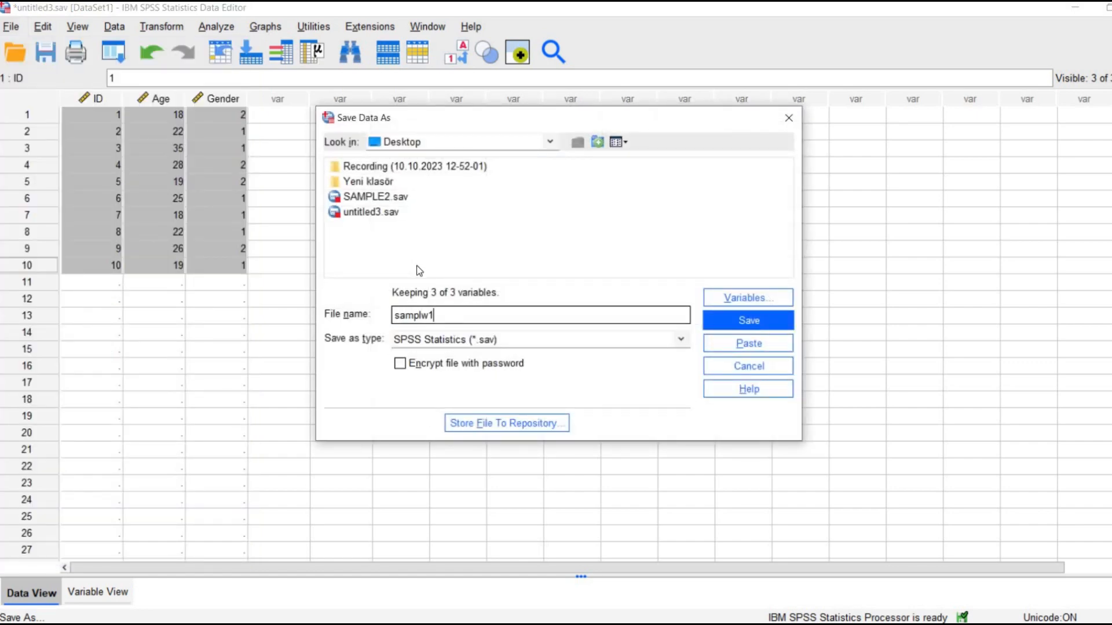
key(BackSpace)
key(BackSpace)
text(e1)
click(734, 320)
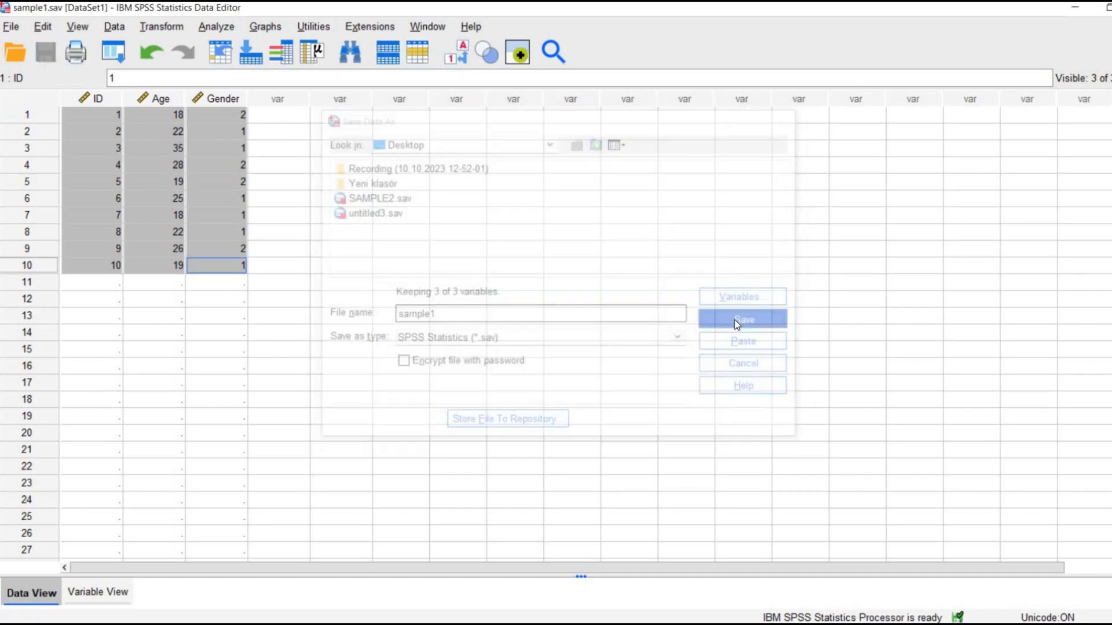
Show the desktop, move the saved sample1 file icon to an empty area, and return to the sample1.sav data window in SPSS.
click(1074, 7)
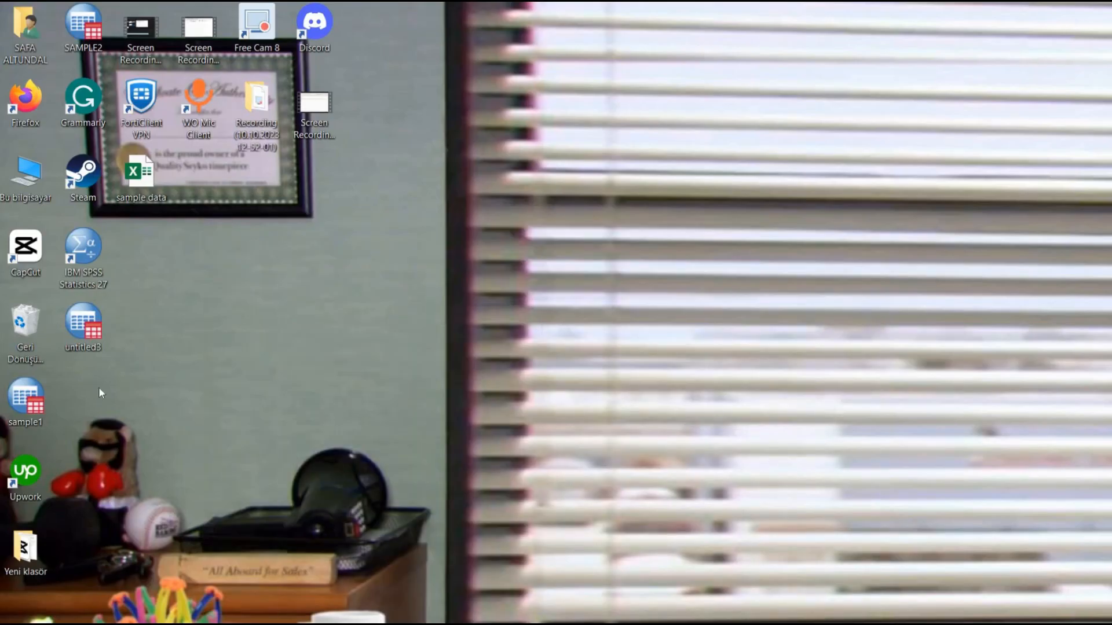
drag(47, 406, 262, 376)
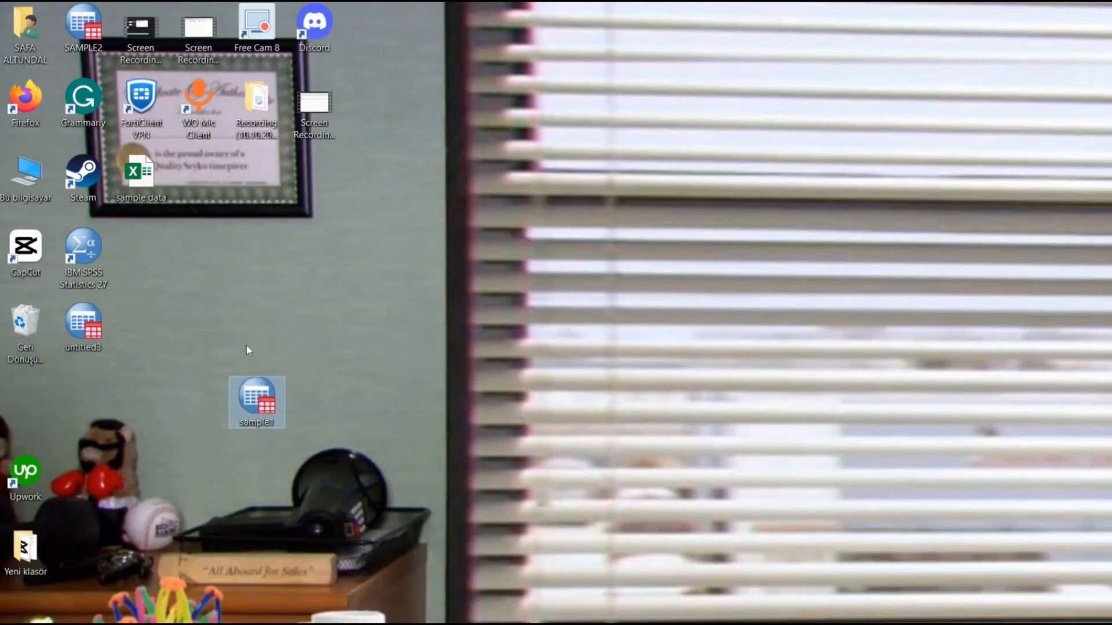
drag(226, 341, 328, 424)
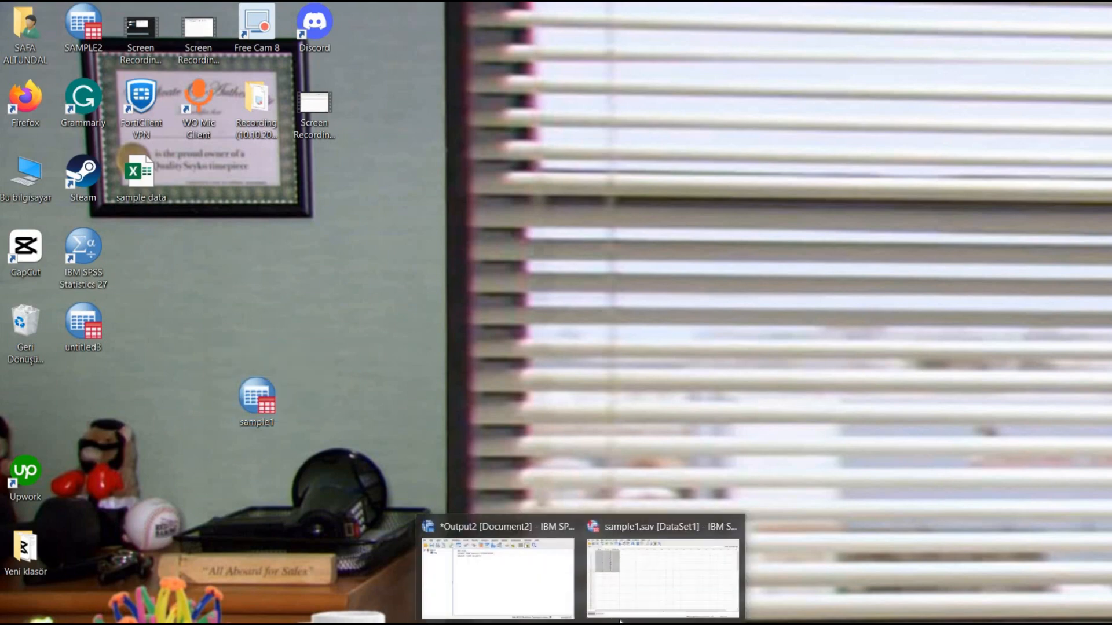
click(639, 592)
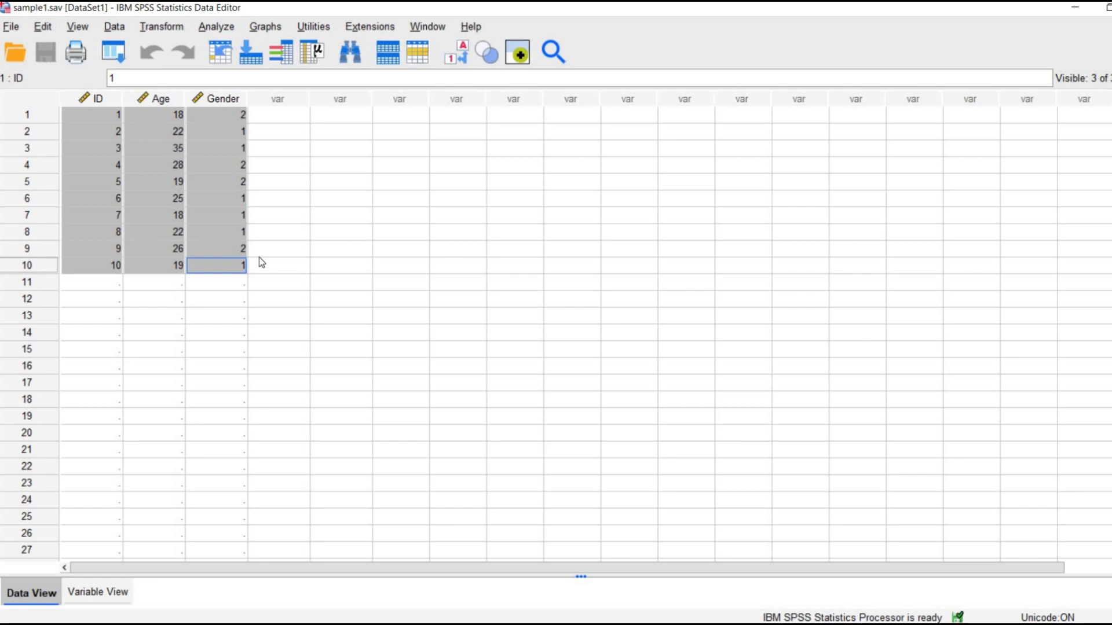
Select the ten participants' records in sample1.sav and create a new empty dataset.
click(233, 276)
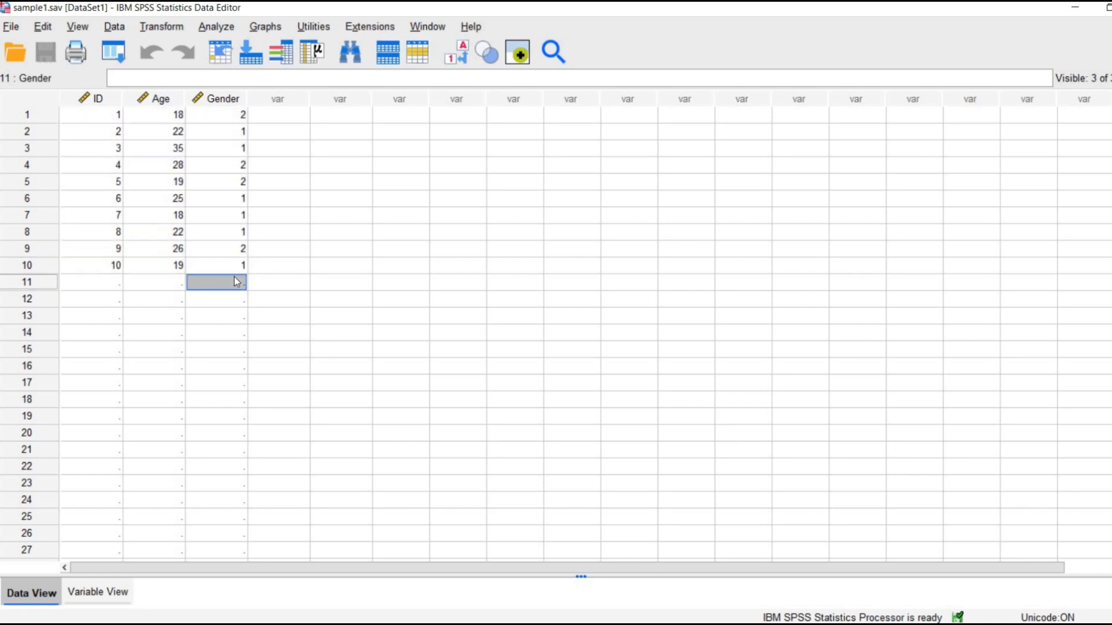
drag(227, 265, 100, 120)
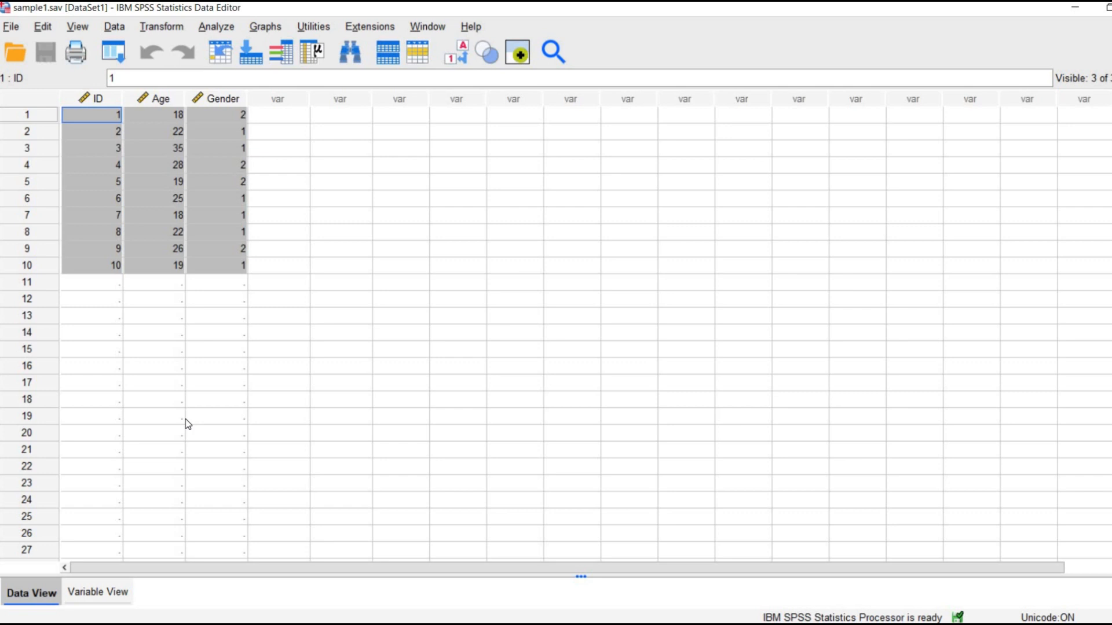
click(17, 31)
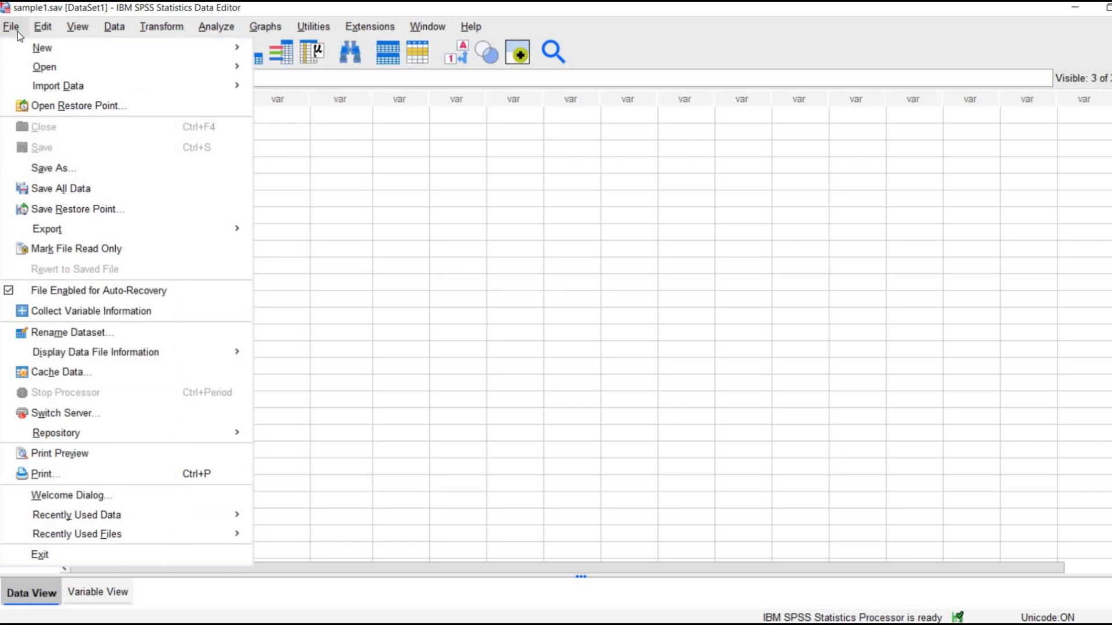
mouse_move(183, 47)
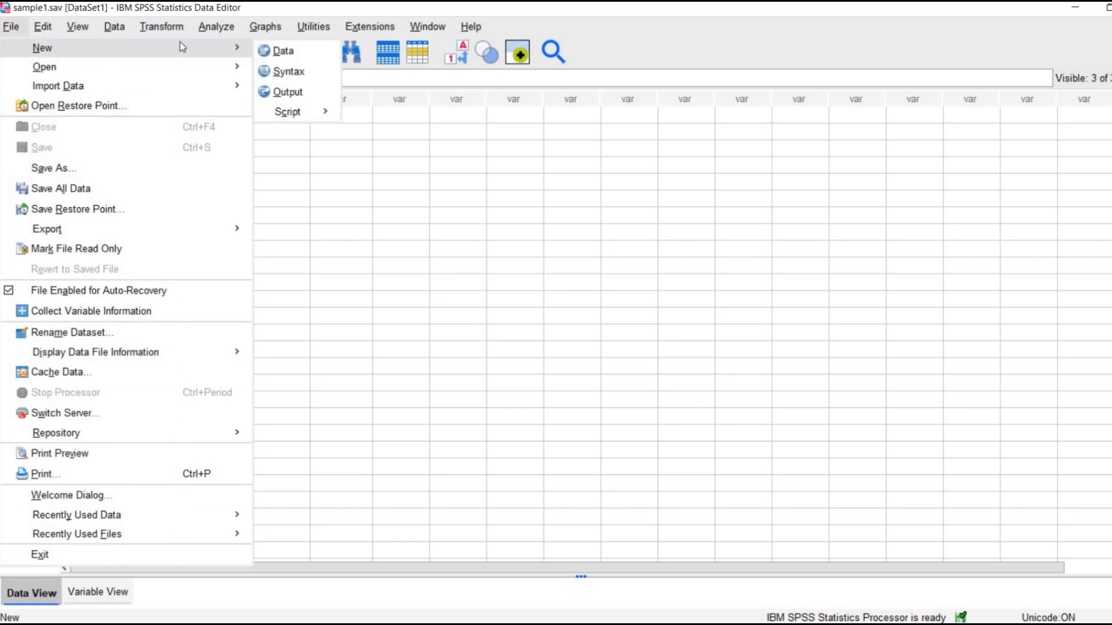
click(280, 50)
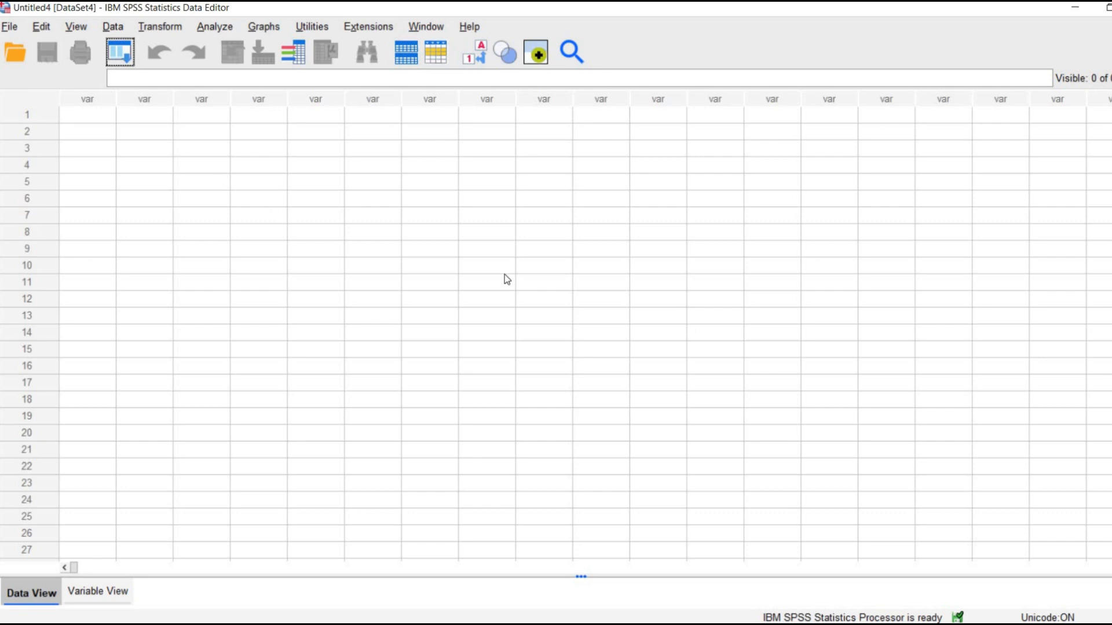
Start an Excel data import and open sample data.xlsx from the Desktop to reach its read options.
click(20, 30)
mouse_move(108, 94)
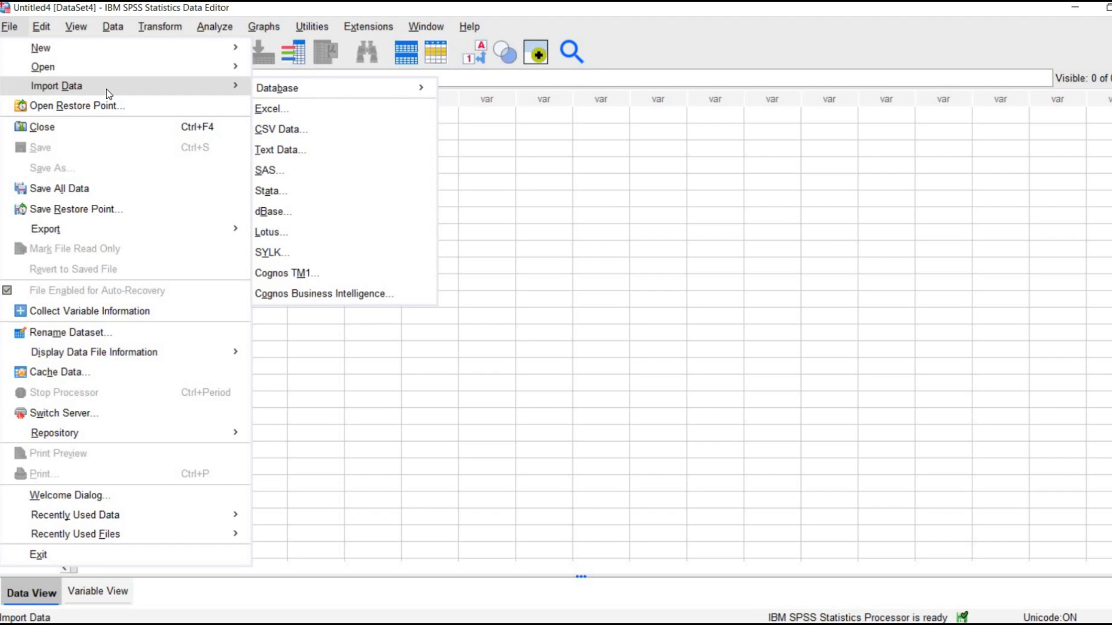
click(291, 113)
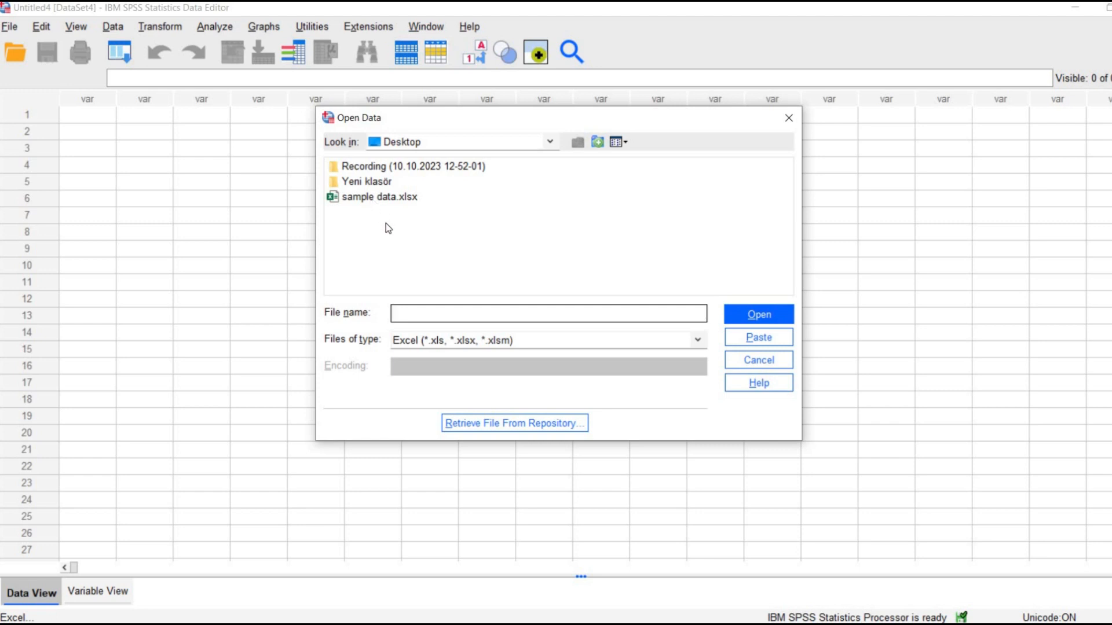
click(384, 201)
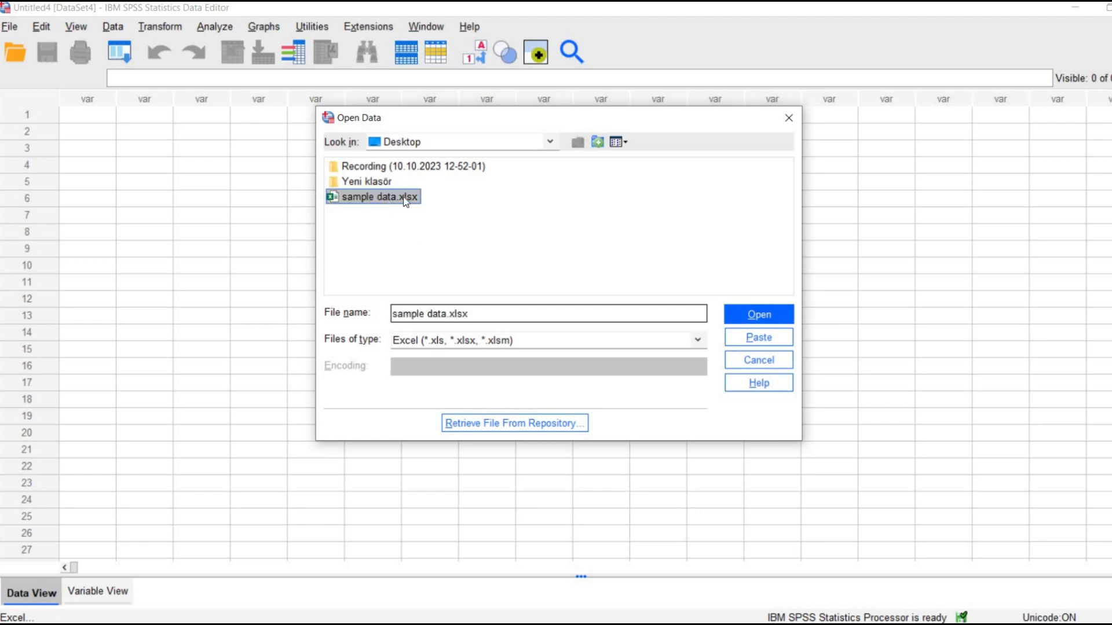
click(755, 325)
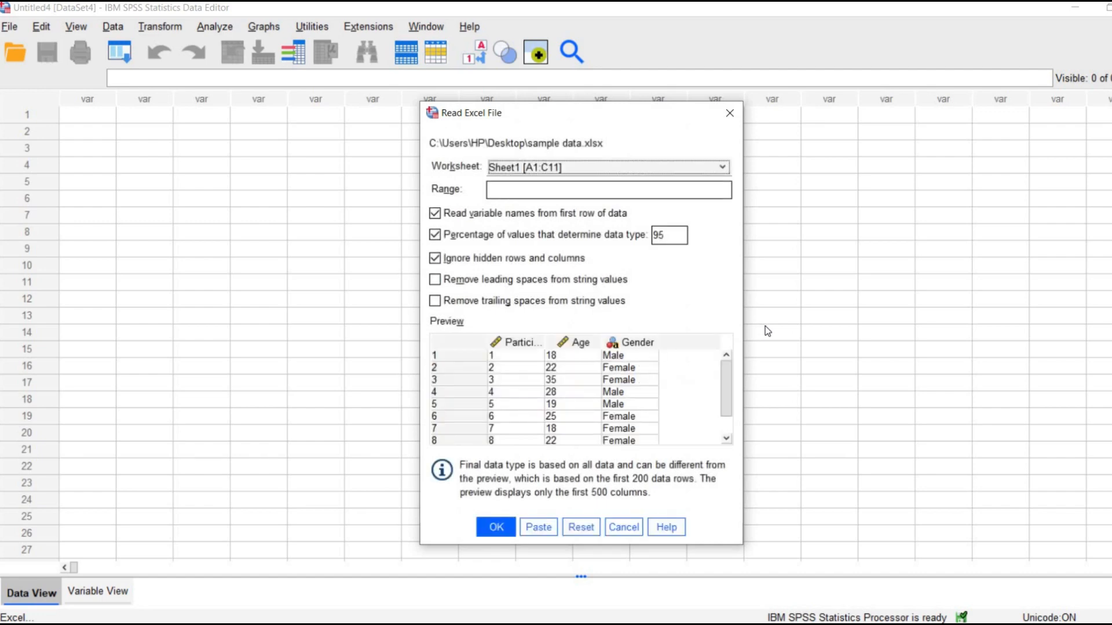
Check which worksheets of sample data.xlsx can be chosen for the import, and switch to the workbook in Excel.
click(517, 168)
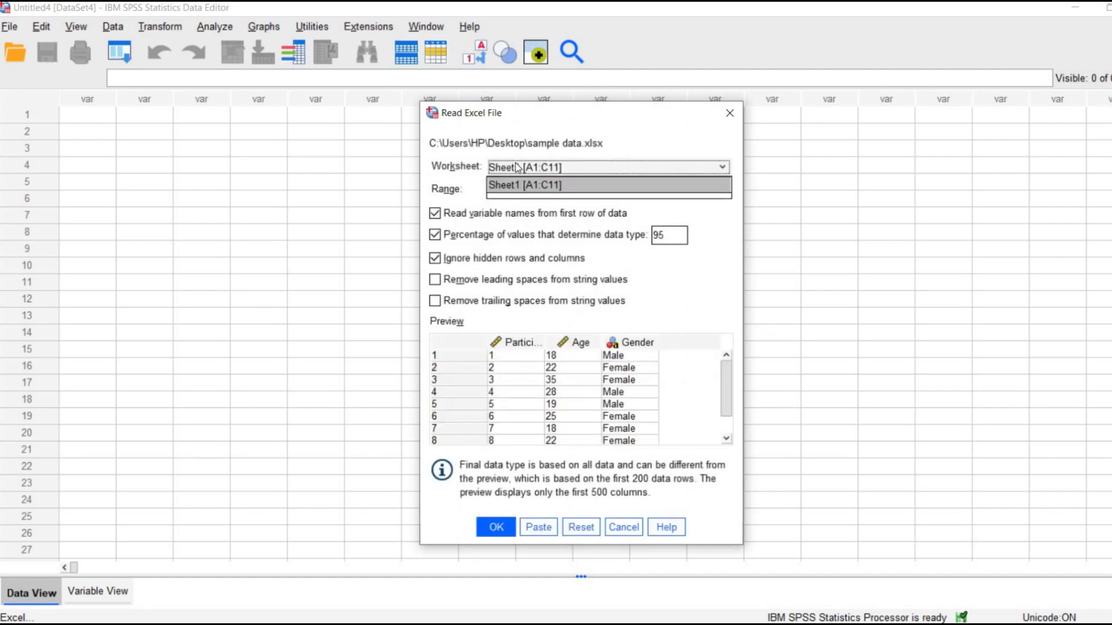
click(517, 168)
click(517, 168)
click(527, 171)
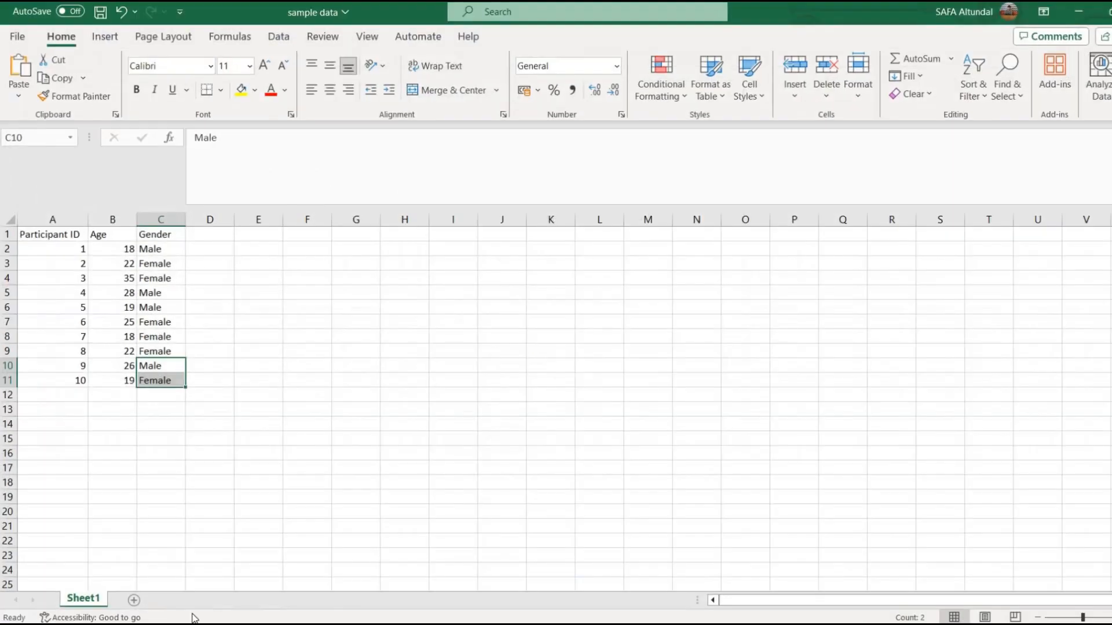
Add two blank sheets to the sample data workbook, return to Sheet1 and select cells A2:C9.
click(134, 600)
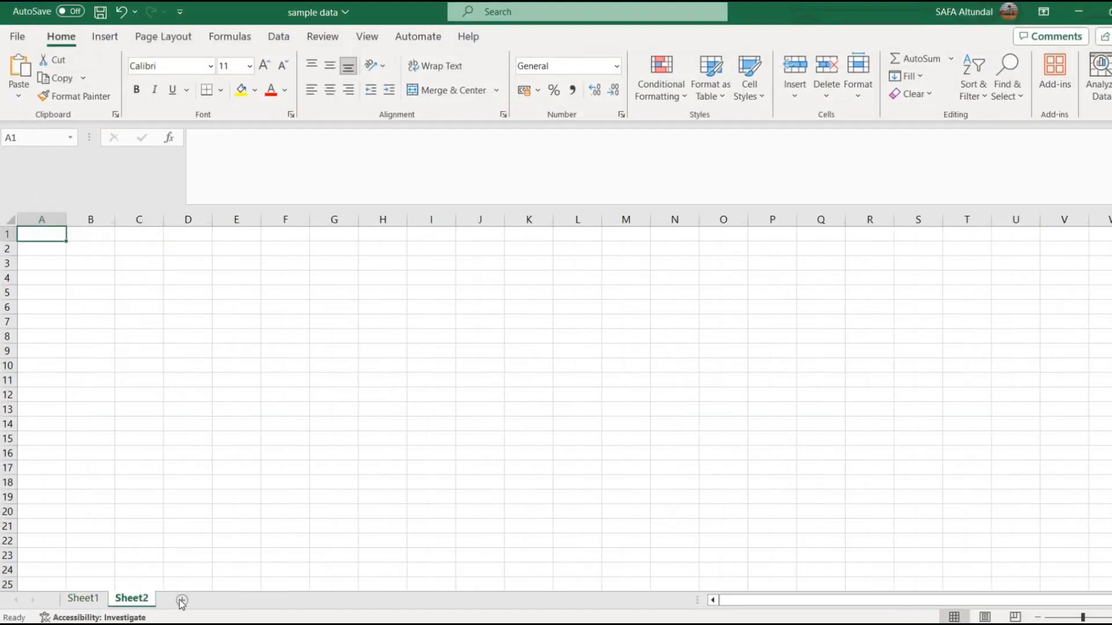
click(178, 600)
click(82, 598)
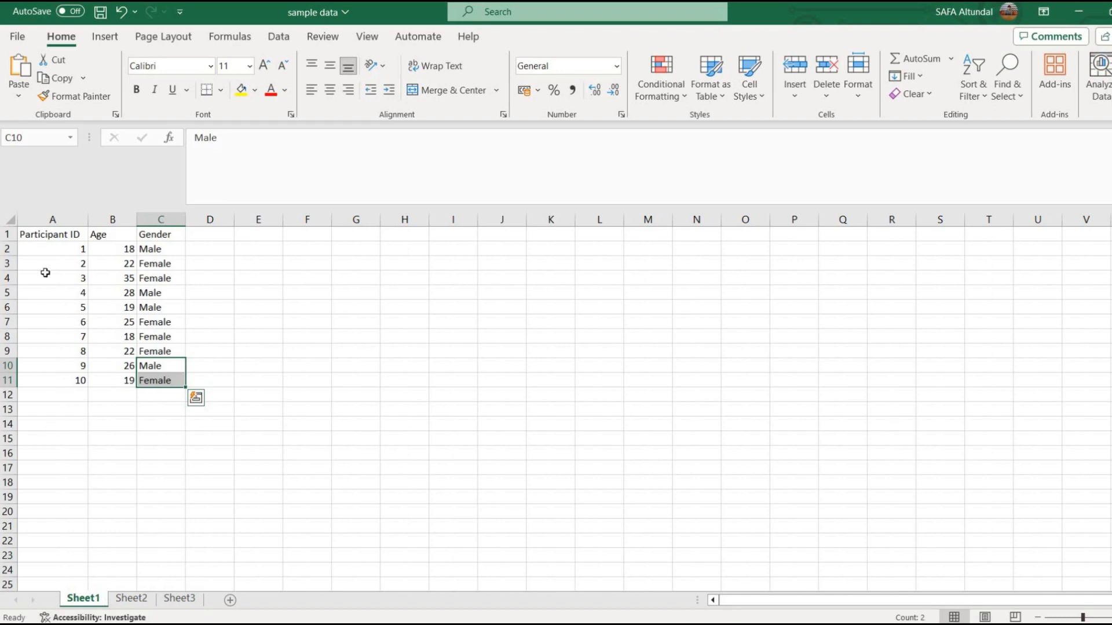
drag(43, 248, 155, 354)
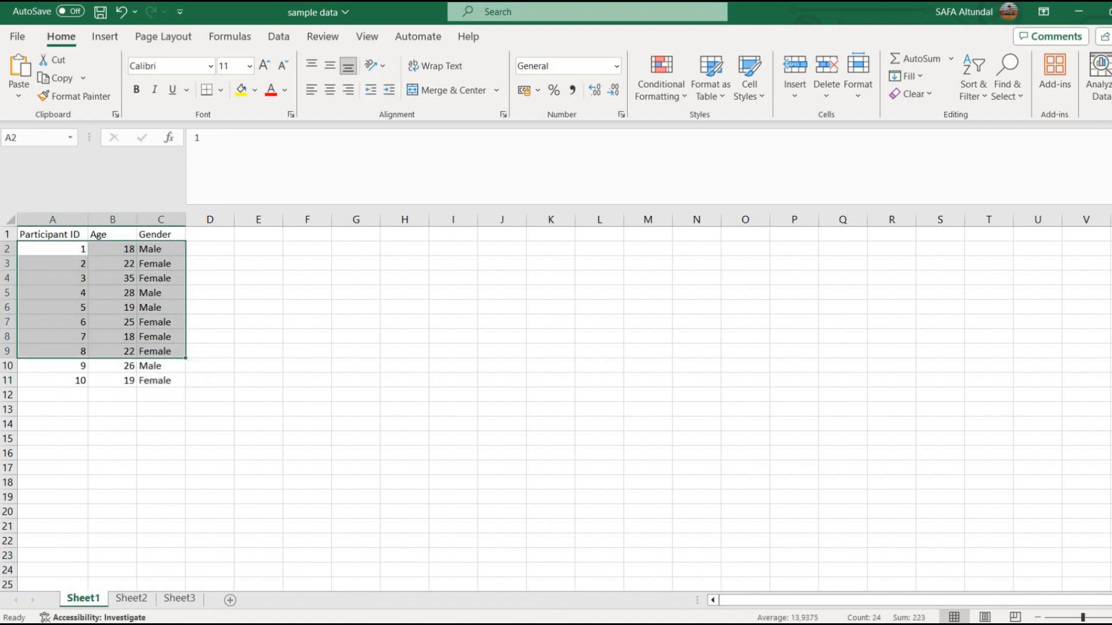
Switch back to SPSS, import Sheet1 with variable names read from the first row, and widen the Gender column to fit its name.
click(548, 377)
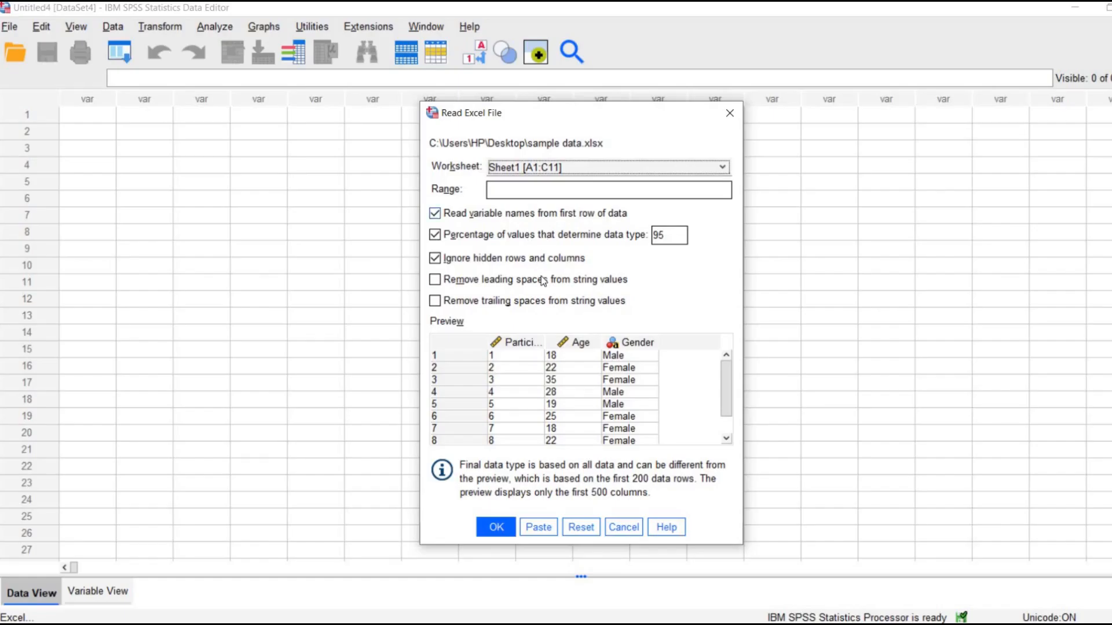
click(501, 524)
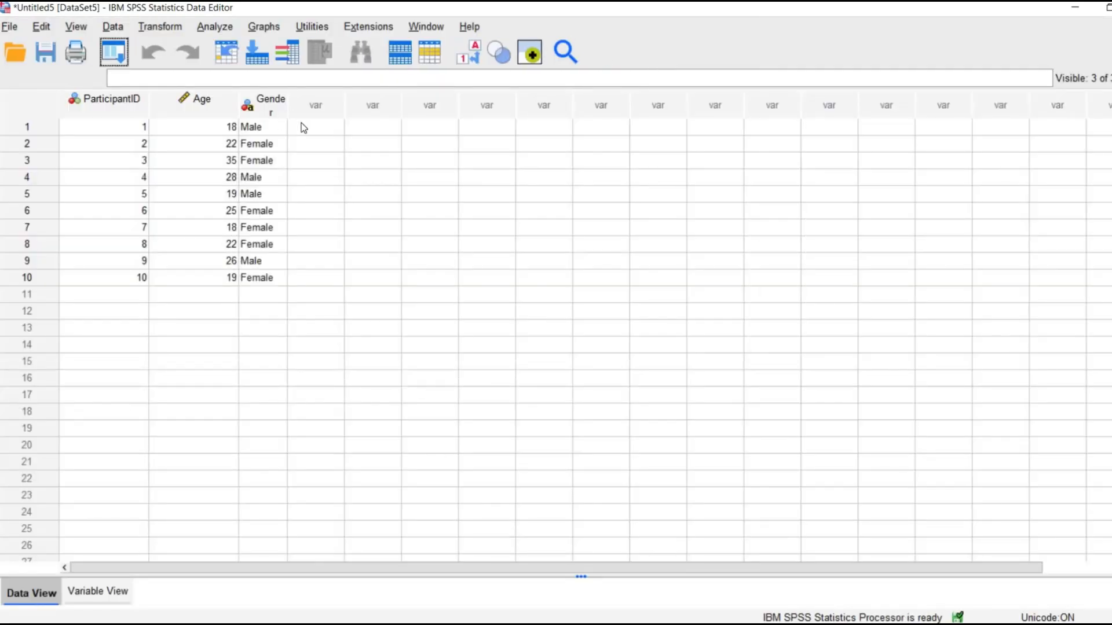
drag(287, 102, 302, 102)
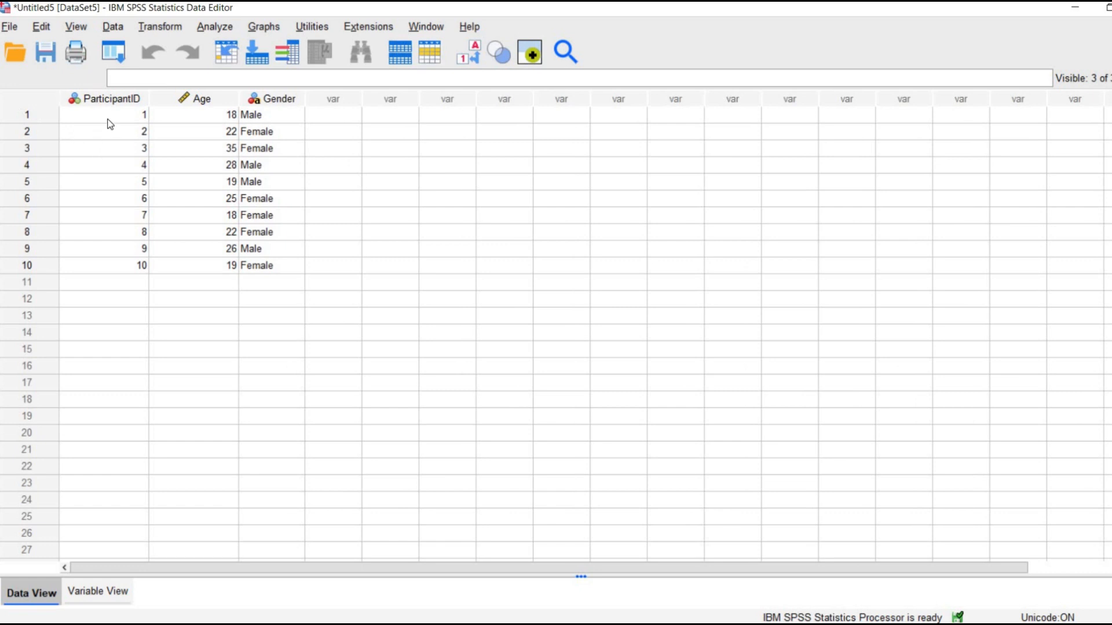
Select all imported participant values and open the variable definitions to examine the properties of ParticipantID, Age and Gender.
drag(109, 117, 267, 266)
click(81, 591)
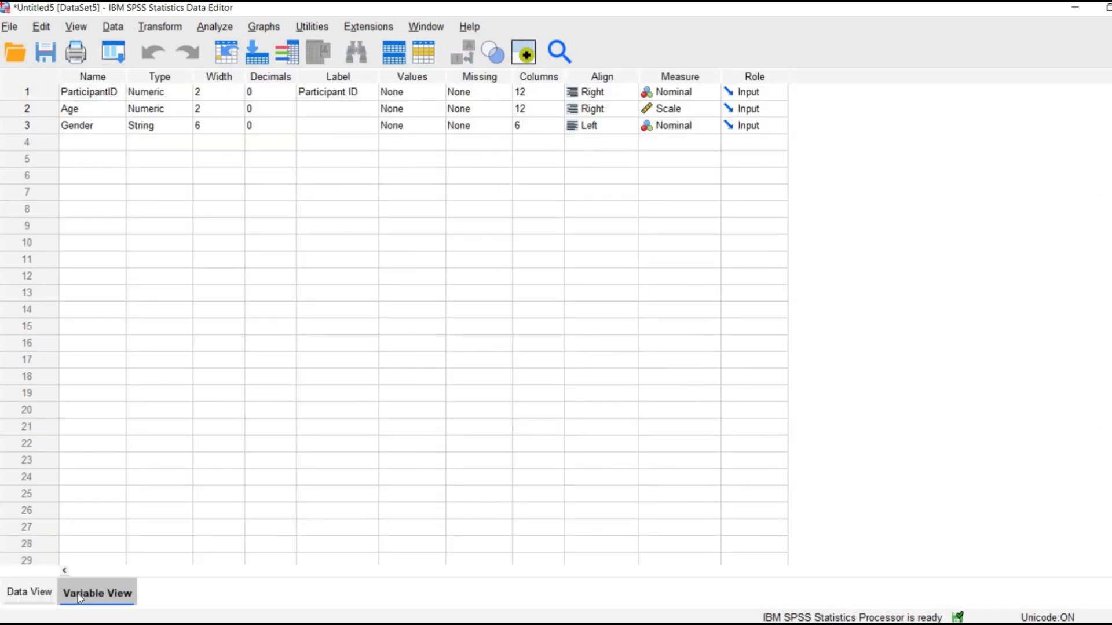